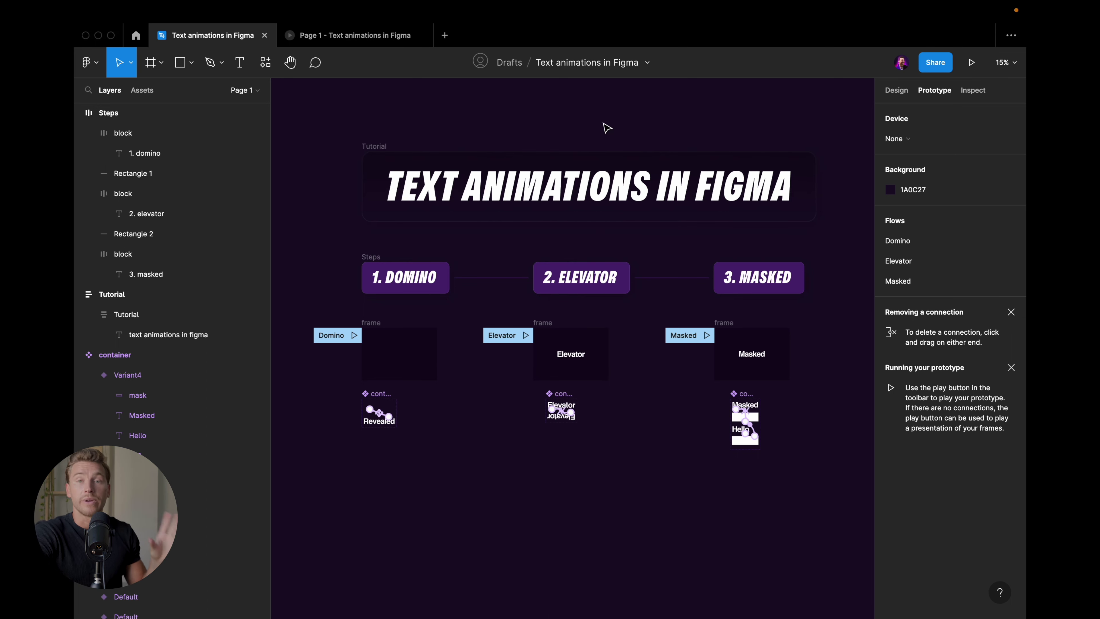
- Preview the Domino, Elevator and Masked text animation flows in the running prototype
{"action": "left_click", "coordinate": [373, 42]}
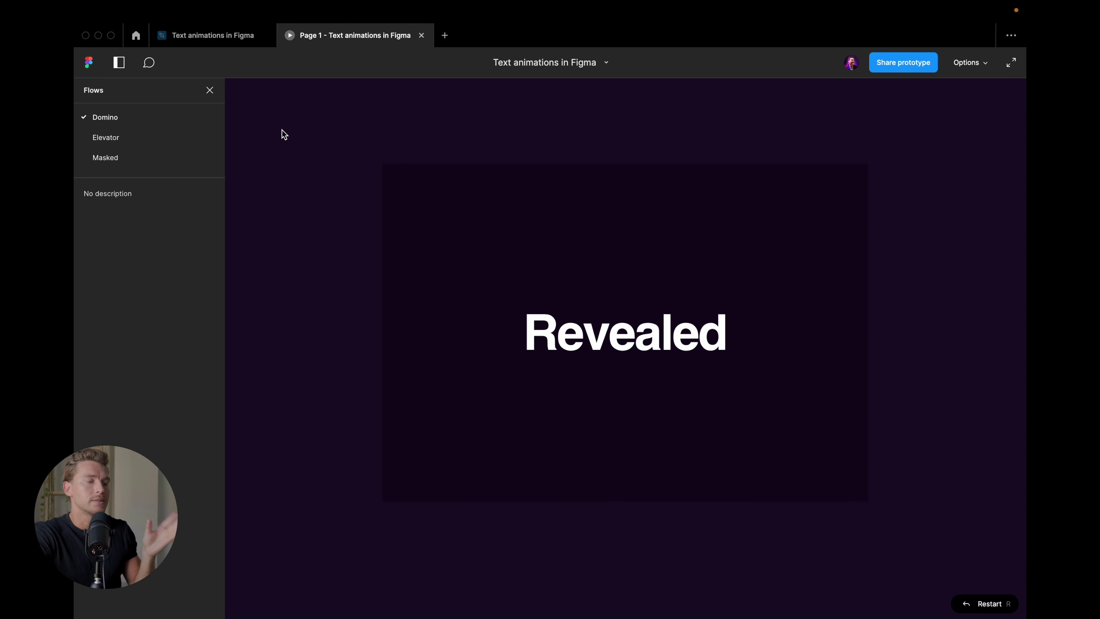
{"action": "left_click", "coordinate": [177, 119]}
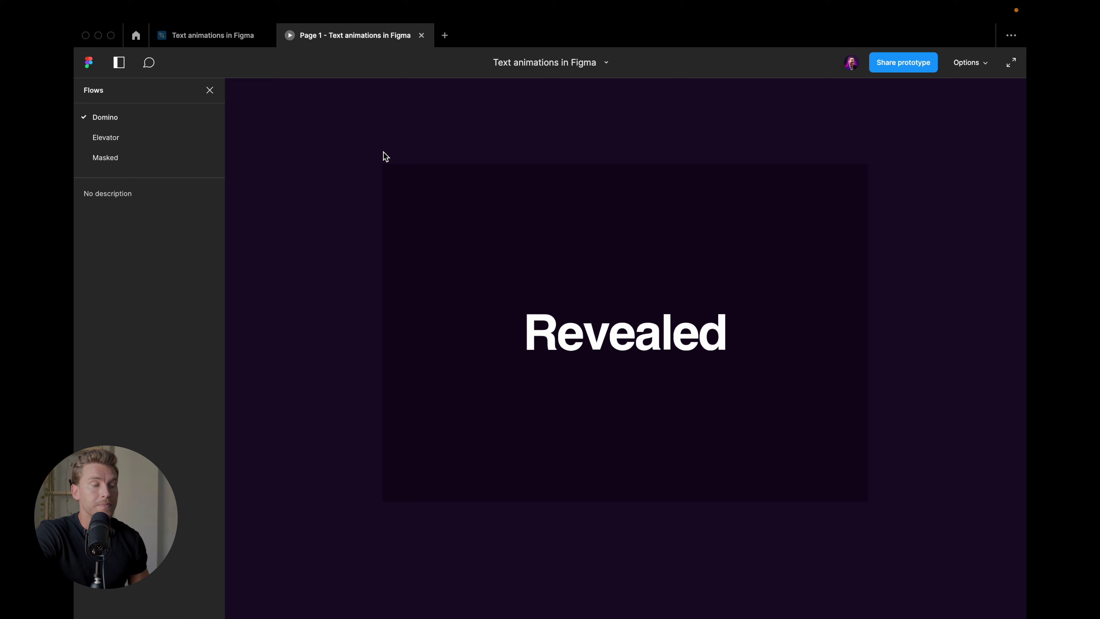
{"action": "left_click", "coordinate": [152, 137]}
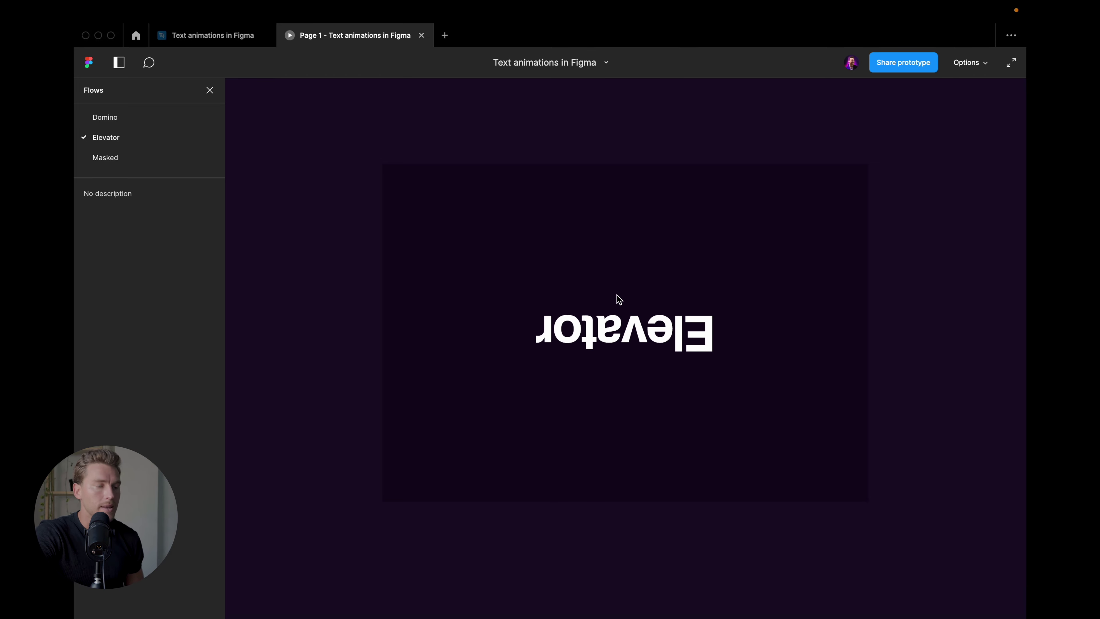
{"action": "left_click", "coordinate": [149, 159]}
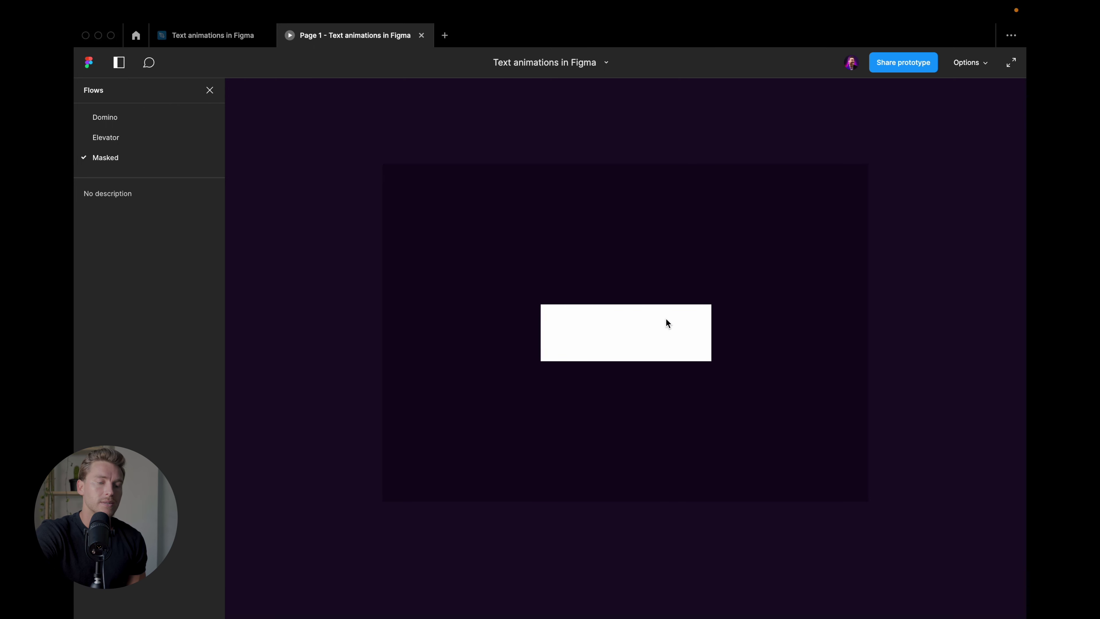
- Return to the design file and examine the Domino frame and the Revealed container component beneath it
{"action": "left_click", "coordinate": [232, 38]}
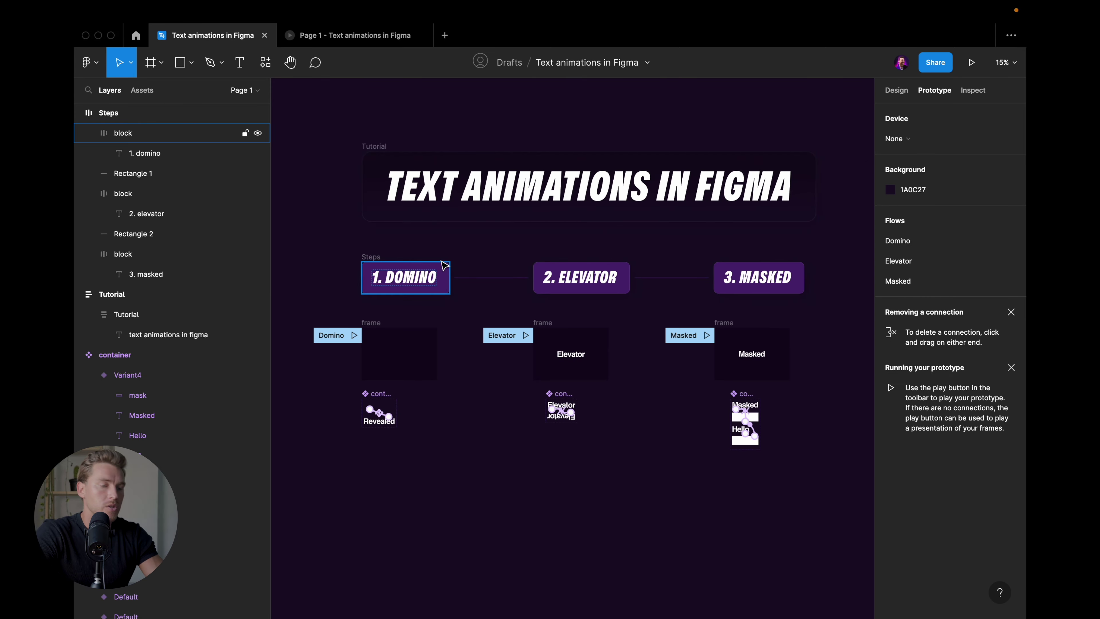
{"action": "left_click", "coordinate": [442, 269]}
{"action": "scroll", "coordinate": [441, 264], "scroll_direction": "down", "scroll_amount": 1}
{"action": "key", "text": "Escape"}
{"action": "scroll", "coordinate": [442, 261], "scroll_direction": "down", "scroll_amount": 5}
{"action": "scroll", "coordinate": [555, 238], "scroll_direction": "up", "scroll_amount": 6}
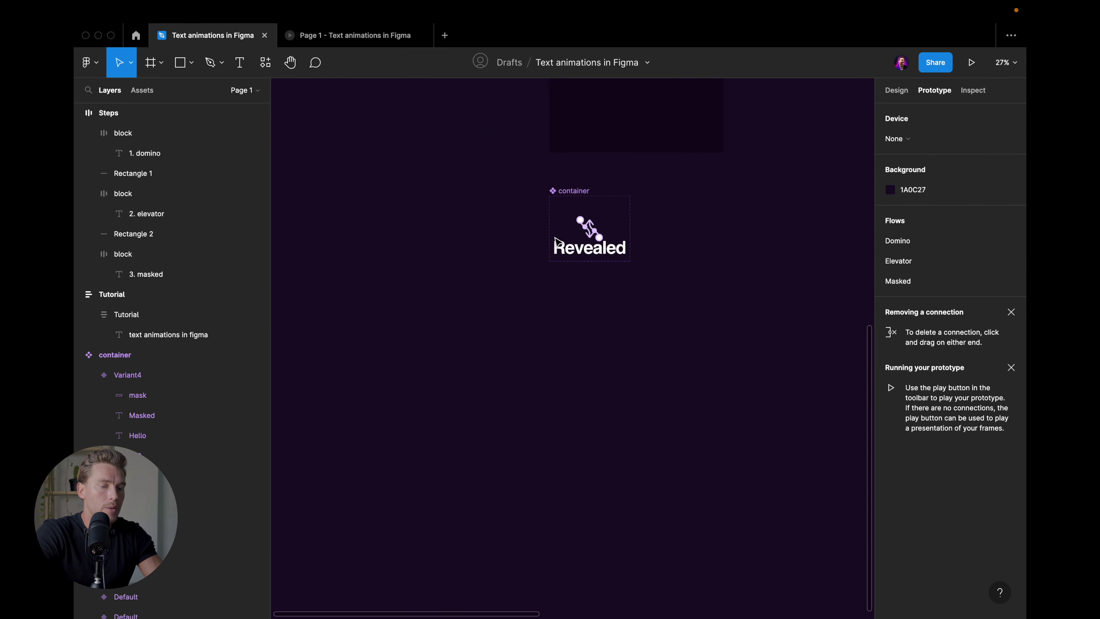
{"action": "scroll", "coordinate": [558, 242], "scroll_direction": "up", "scroll_amount": 2}
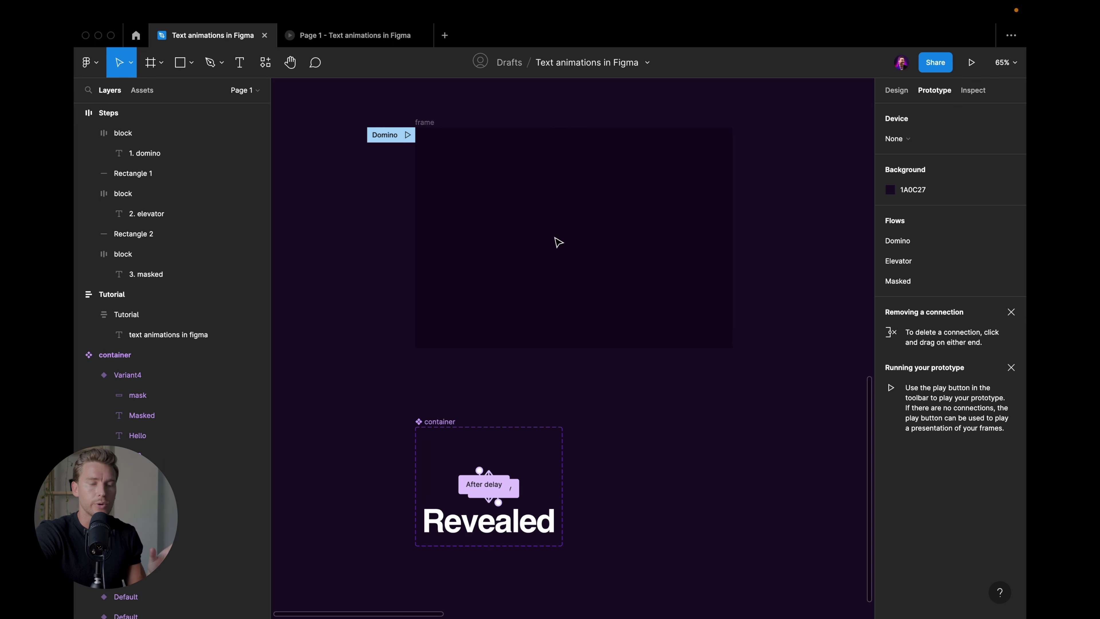
{"action": "scroll", "coordinate": [497, 306], "scroll_direction": "down", "scroll_amount": 3}
{"action": "scroll", "coordinate": [498, 306], "scroll_direction": "up", "scroll_amount": 2}
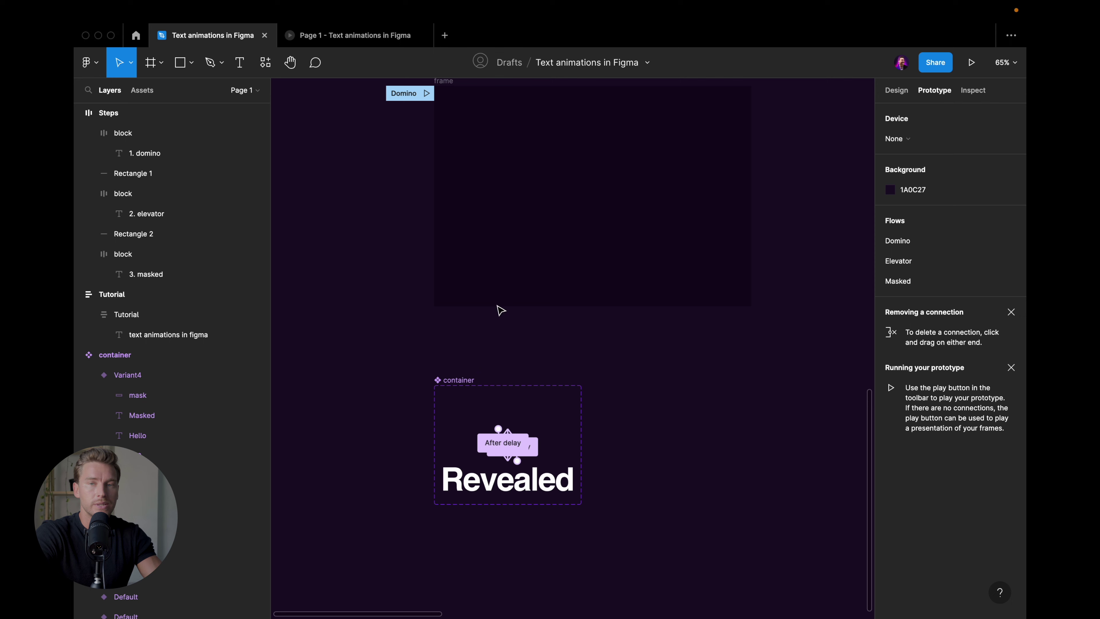
{"action": "scroll", "coordinate": [497, 306], "scroll_direction": "down", "scroll_amount": 2}
{"action": "scroll", "coordinate": [500, 310], "scroll_direction": "up", "scroll_amount": 1}
{"action": "scroll", "coordinate": [494, 392], "scroll_direction": "down", "scroll_amount": 3}
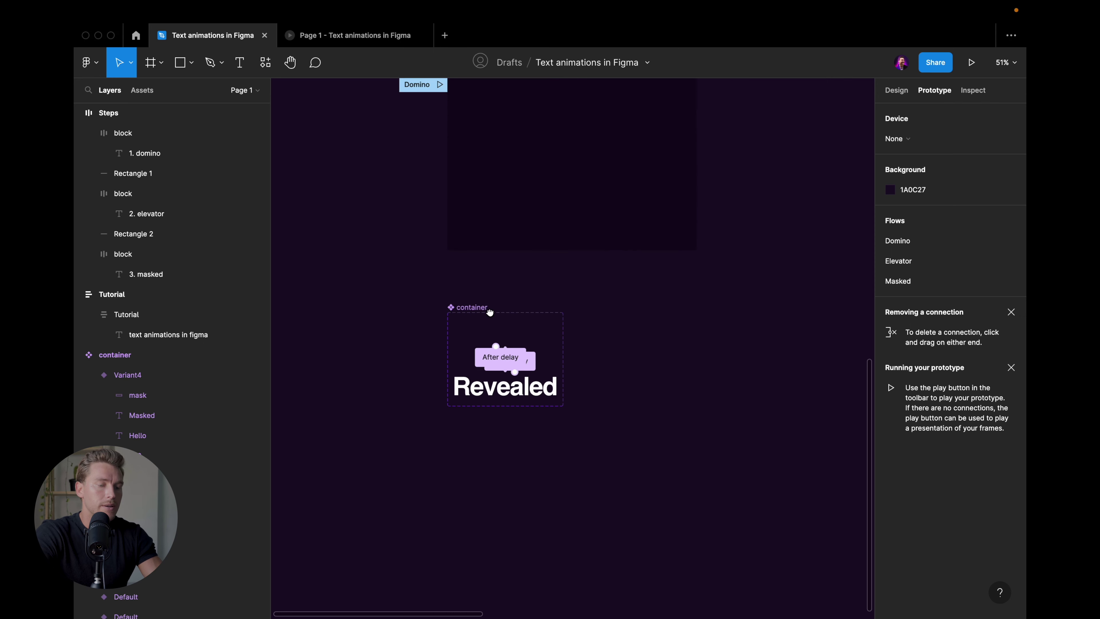
- Copy the empty-looking Default variant out below the Domino container component and detach the copy from its component
{"action": "left_click", "coordinate": [466, 304]}
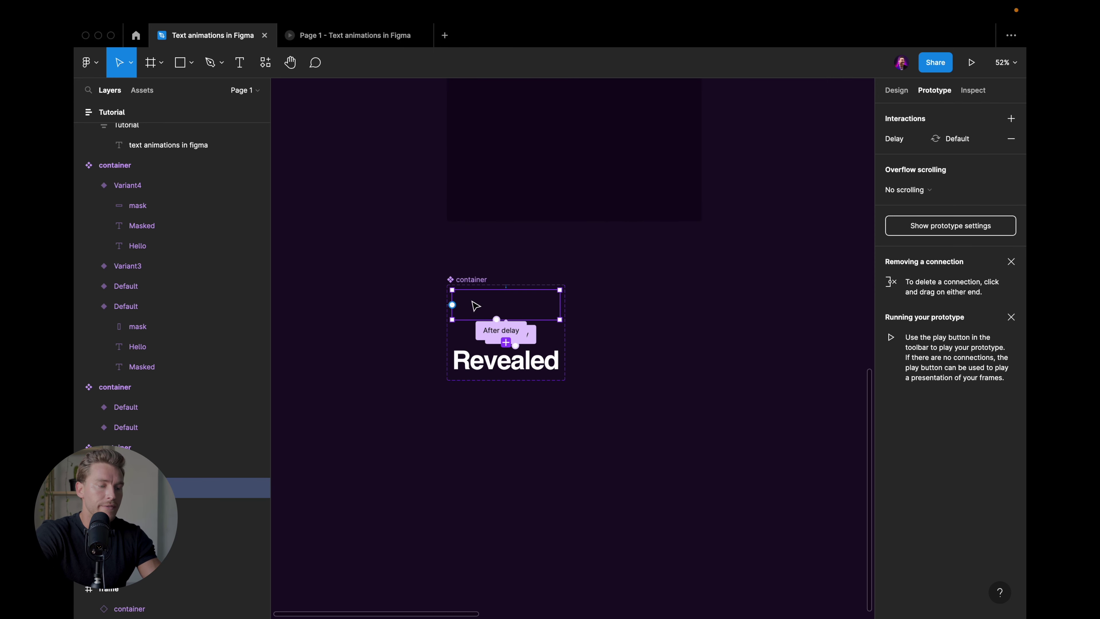
{"action": "left_click_drag", "start_coordinate": [475, 305], "coordinate": [490, 456]}
{"action": "scroll", "coordinate": [490, 456], "scroll_direction": "down", "scroll_amount": 2}
{"action": "scroll", "coordinate": [459, 327], "scroll_direction": "up", "scroll_amount": 5}
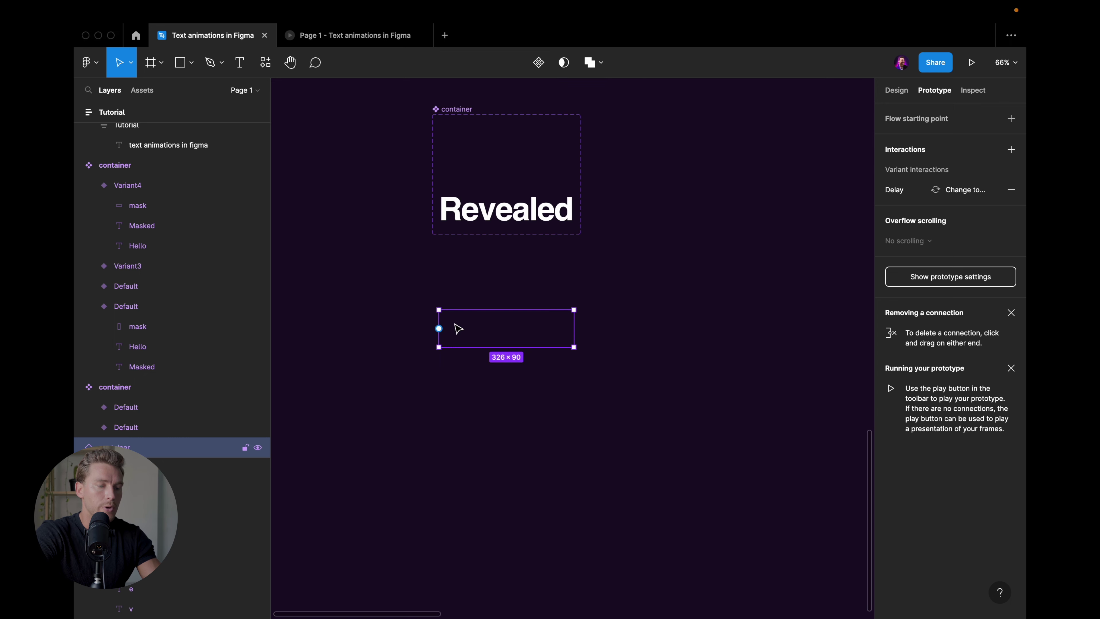
{"action": "right_click", "coordinate": [464, 328]}
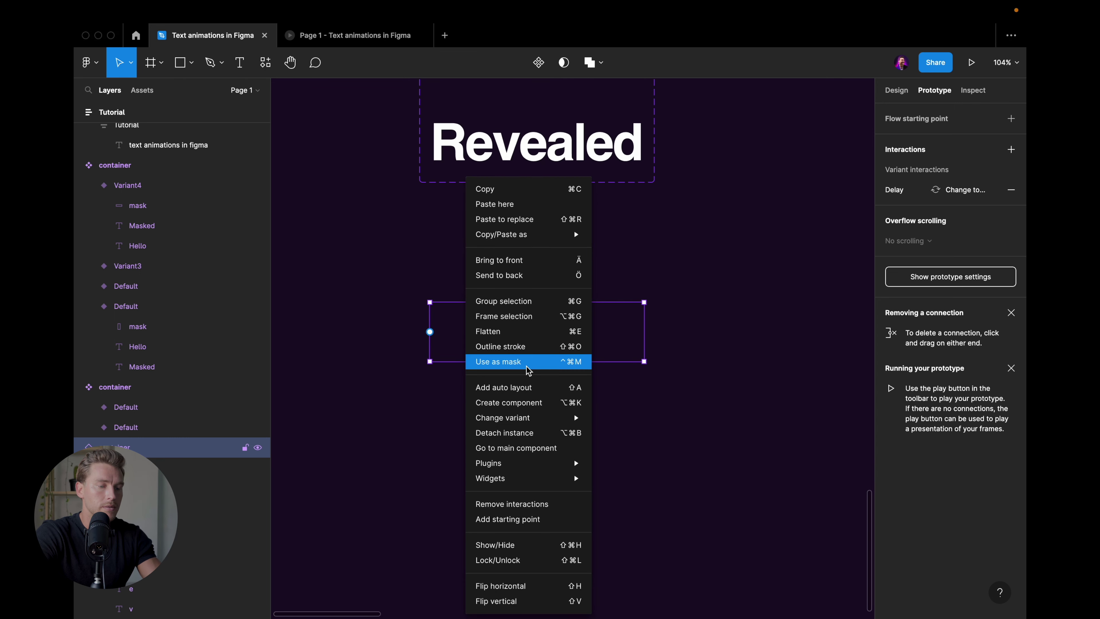
{"action": "left_click", "coordinate": [524, 433]}
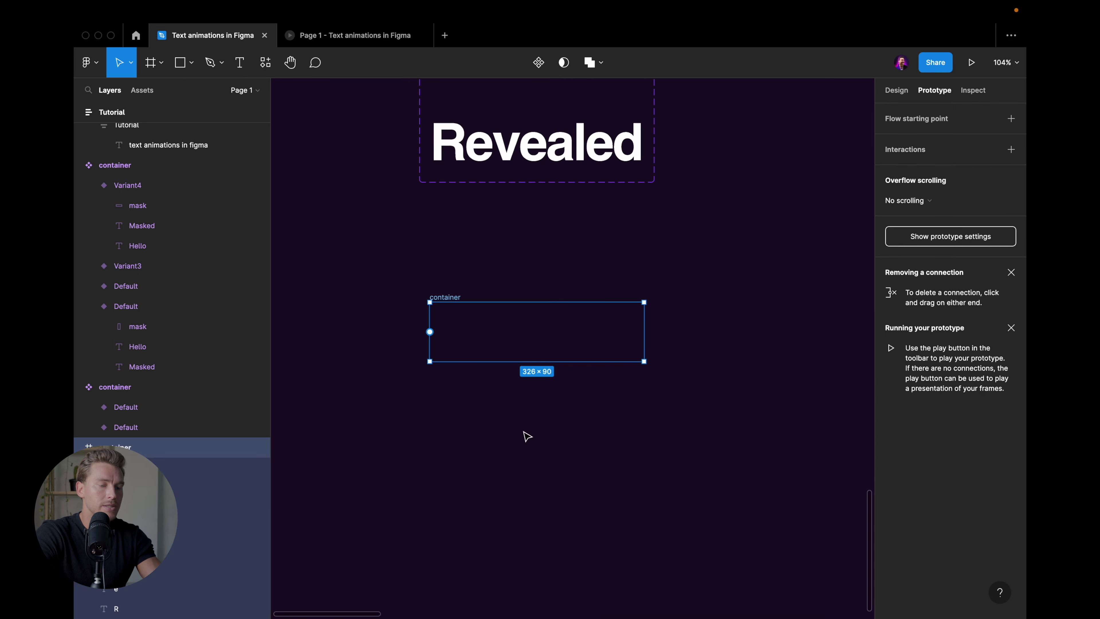
- Turn off Clip content for the detached container frame and move it further below the component, to about Y 974
{"action": "left_click_drag", "start_coordinate": [454, 296], "coordinate": [454, 466]}
{"action": "scroll", "coordinate": [454, 465], "scroll_direction": "down", "scroll_amount": 2}
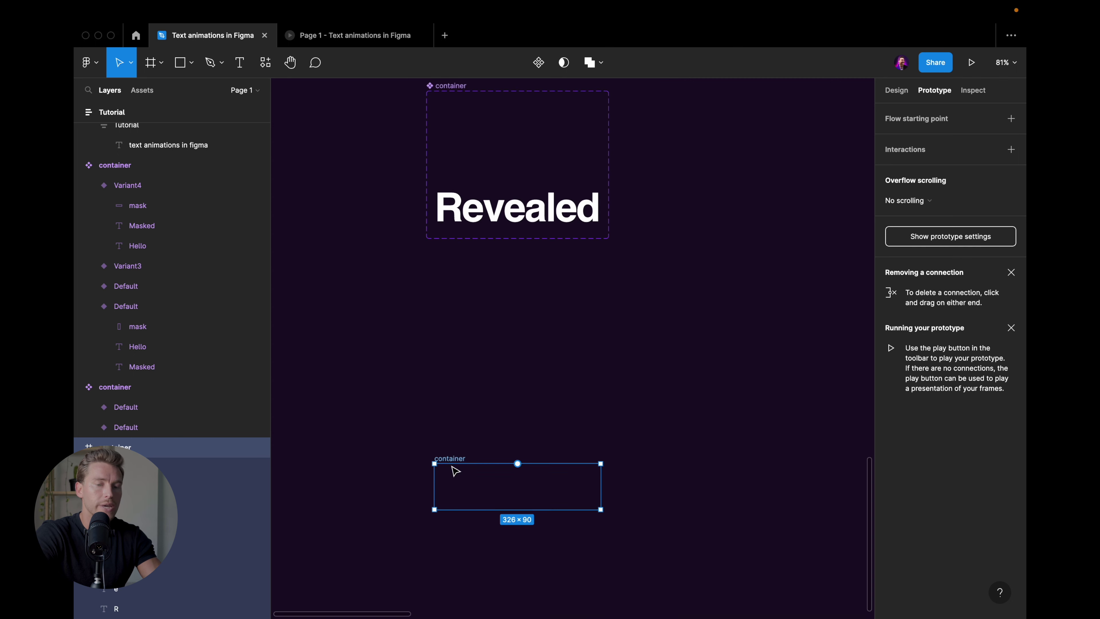
{"action": "scroll", "coordinate": [464, 455], "scroll_direction": "down", "scroll_amount": 3}
{"action": "left_click", "coordinate": [891, 92]}
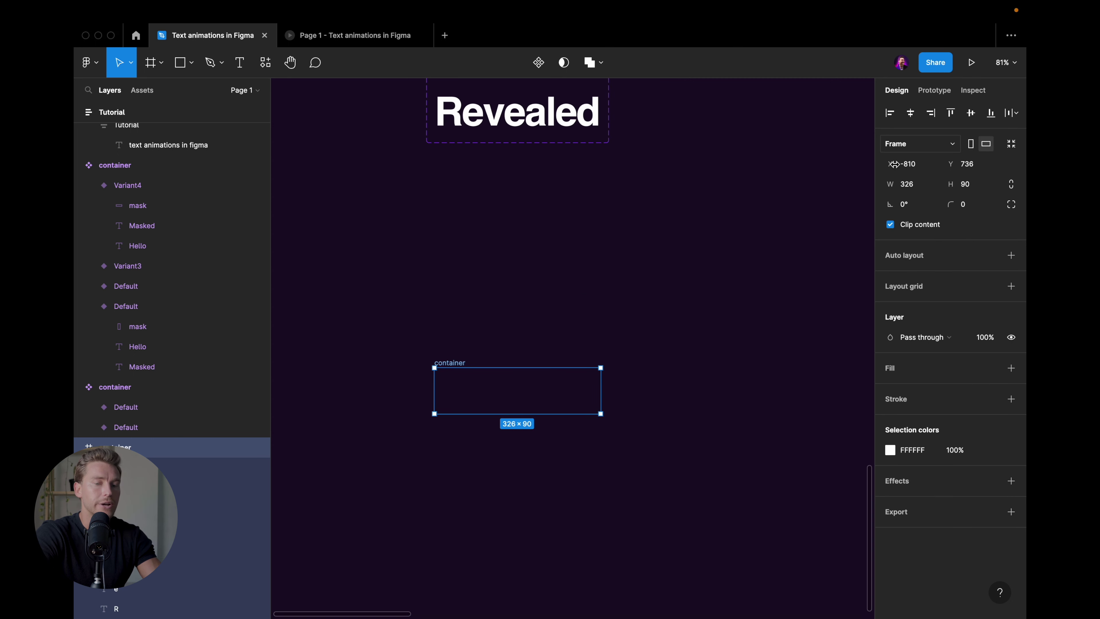
{"action": "left_click", "coordinate": [891, 224]}
{"action": "scroll", "coordinate": [493, 373], "scroll_direction": "down", "scroll_amount": 2}
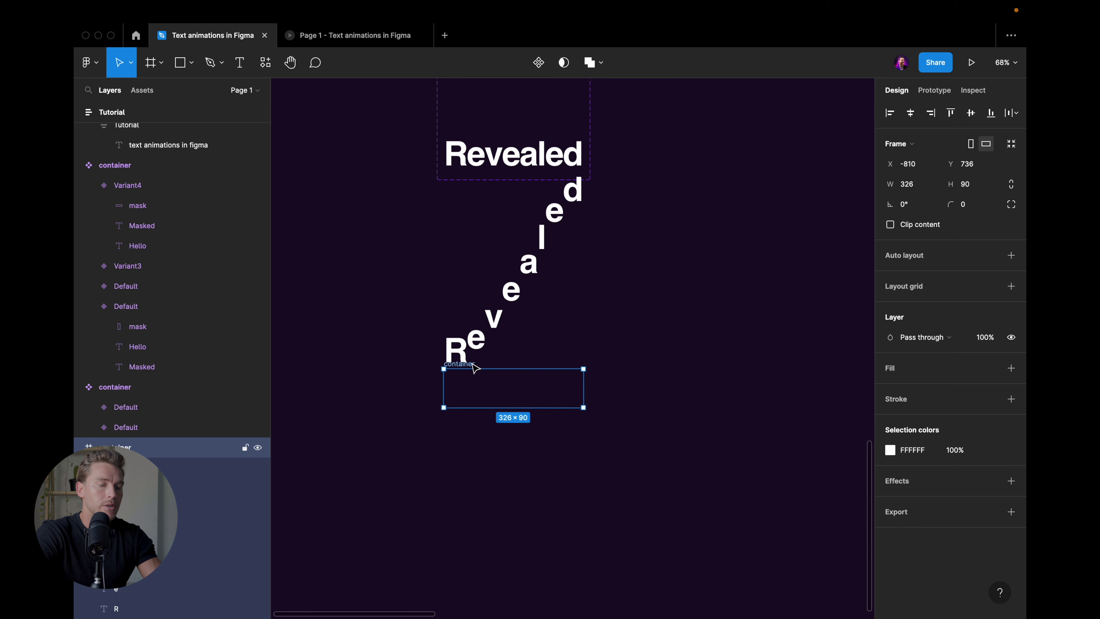
{"action": "left_click_drag", "start_coordinate": [473, 368], "coordinate": [474, 469]}
{"action": "scroll", "coordinate": [556, 340], "scroll_direction": "down", "scroll_amount": 2}
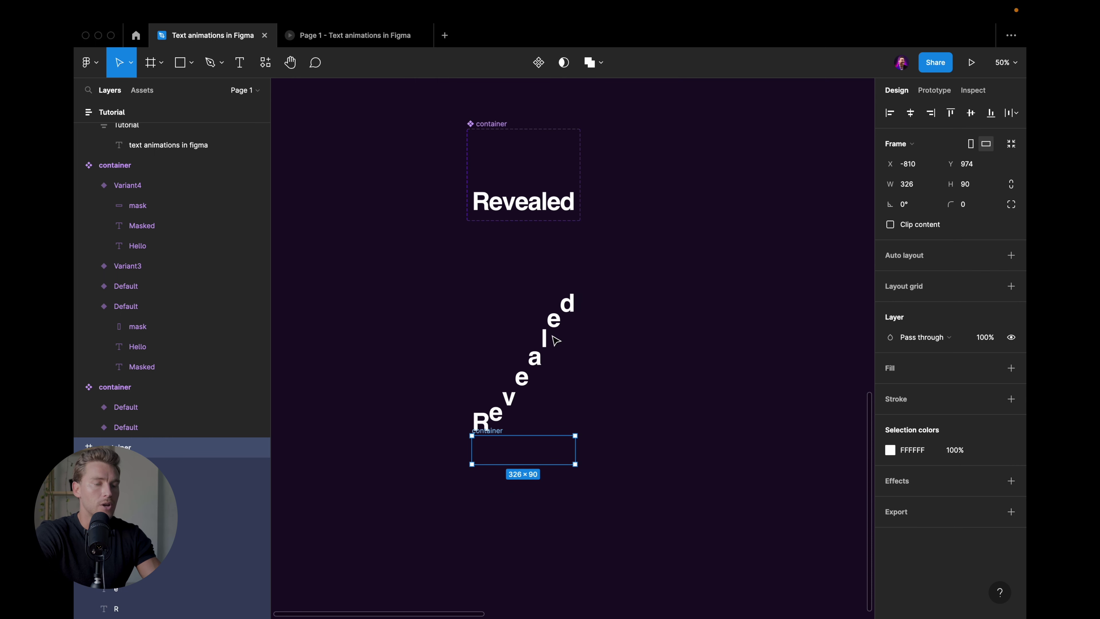
- Duplicate the container frame with the staggered Revealed letters and place the copy directly below the original
{"action": "scroll", "coordinate": [555, 341], "scroll_direction": "up", "scroll_amount": 2}
{"action": "scroll", "coordinate": [556, 341], "scroll_direction": "down", "scroll_amount": 2}
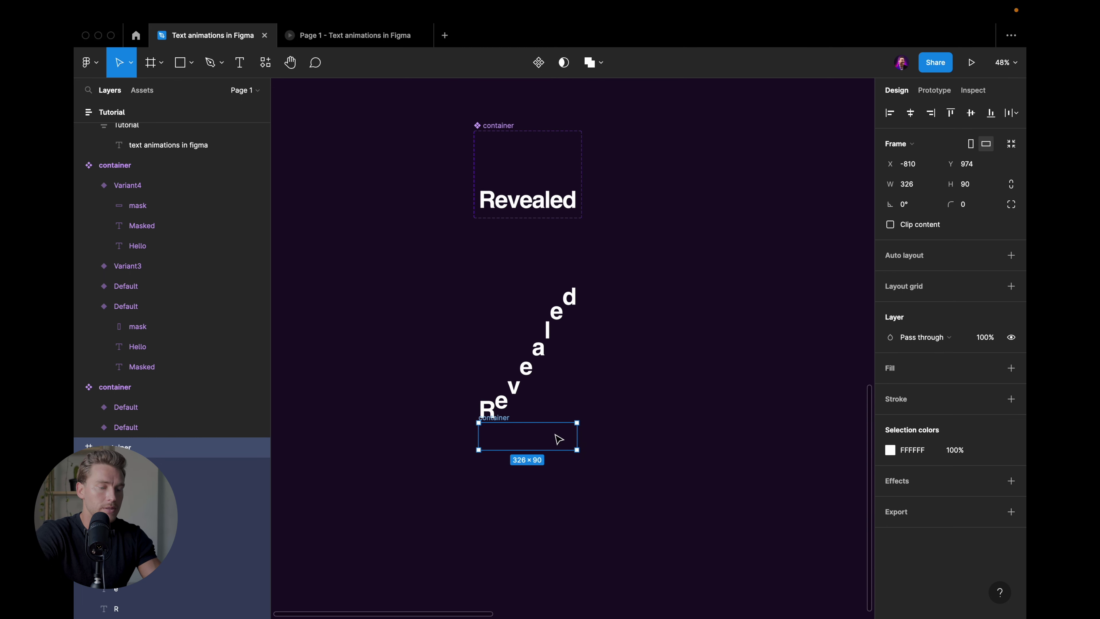
{"action": "left_click", "coordinate": [580, 479]}
{"action": "scroll", "coordinate": [579, 479], "scroll_direction": "down", "scroll_amount": 2}
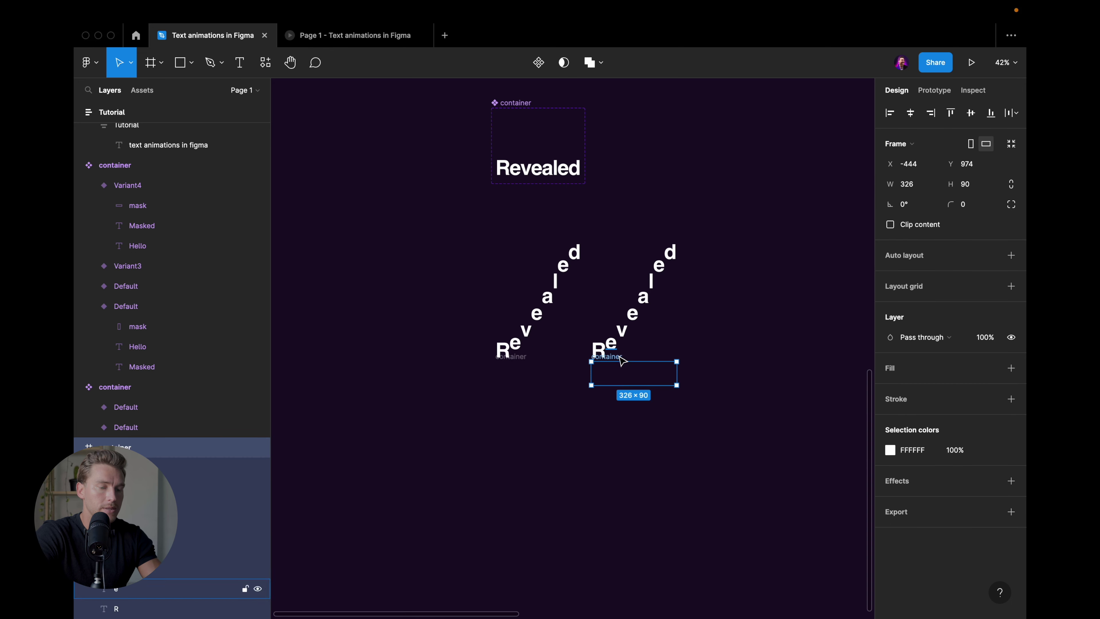
{"action": "left_click_drag", "start_coordinate": [622, 361], "coordinate": [517, 498]}
{"action": "left_click", "coordinate": [566, 494]}
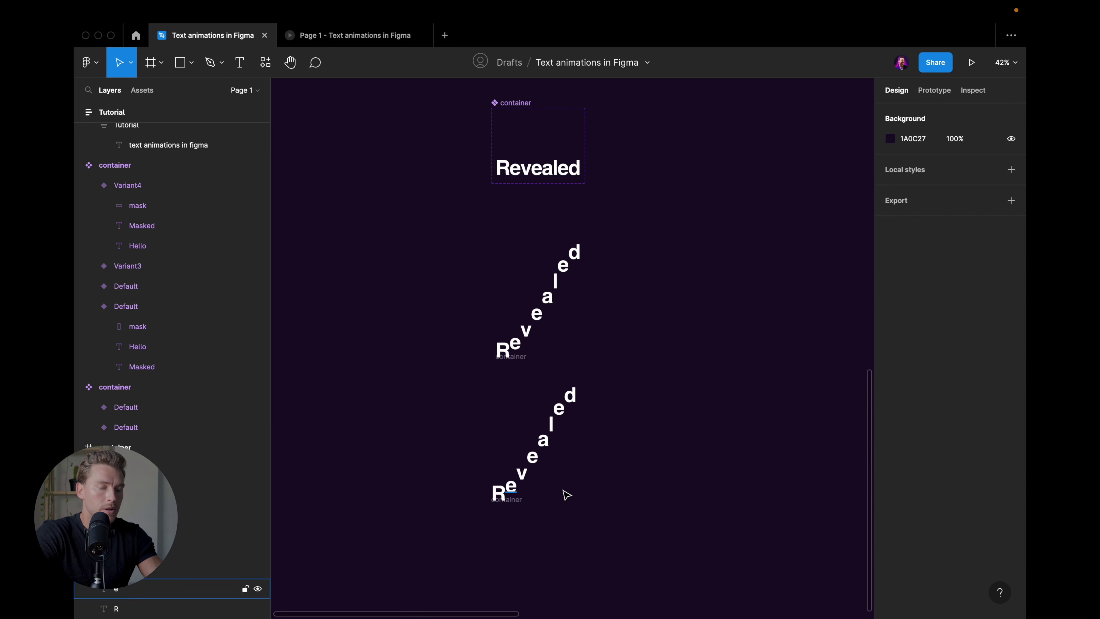
- Align the lower copy's letters on their vertical centers and fit the word inside its container frame, just beneath the staggered one
{"action": "left_click_drag", "start_coordinate": [635, 488], "coordinate": [462, 401]}
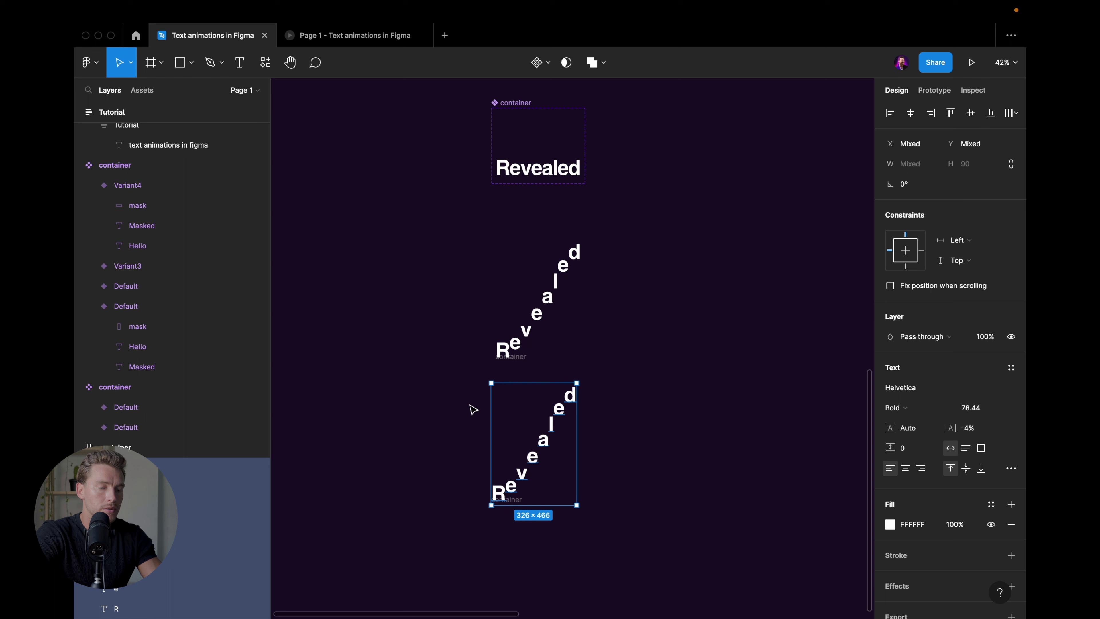
{"action": "left_click", "coordinate": [971, 113]}
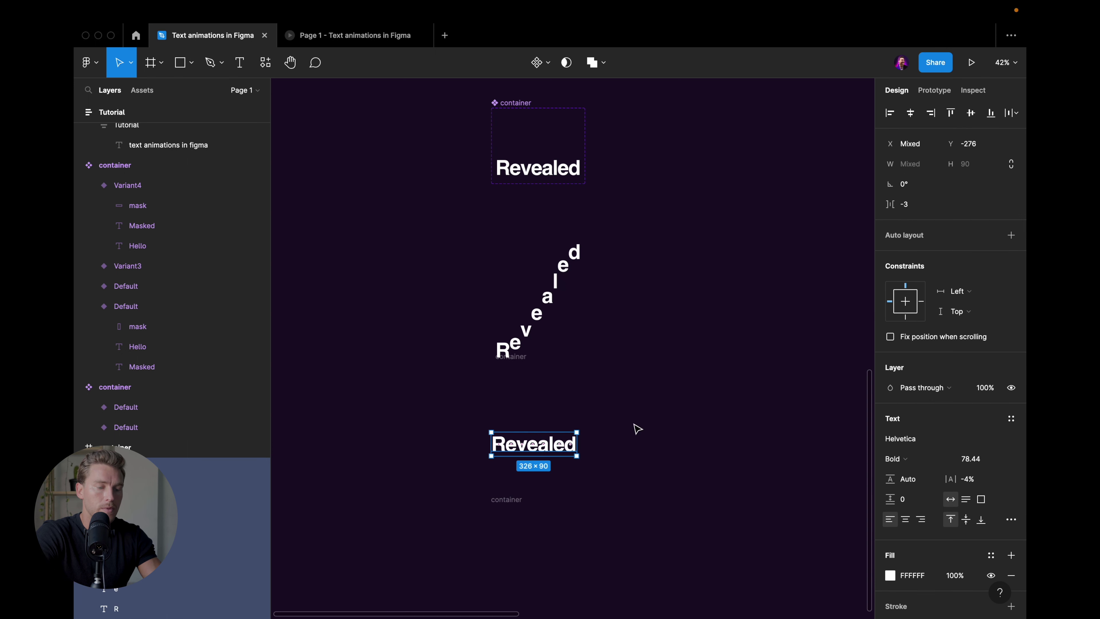
{"action": "left_click_drag", "start_coordinate": [545, 448], "coordinate": [508, 408]}
{"action": "key", "text": "Escape"}
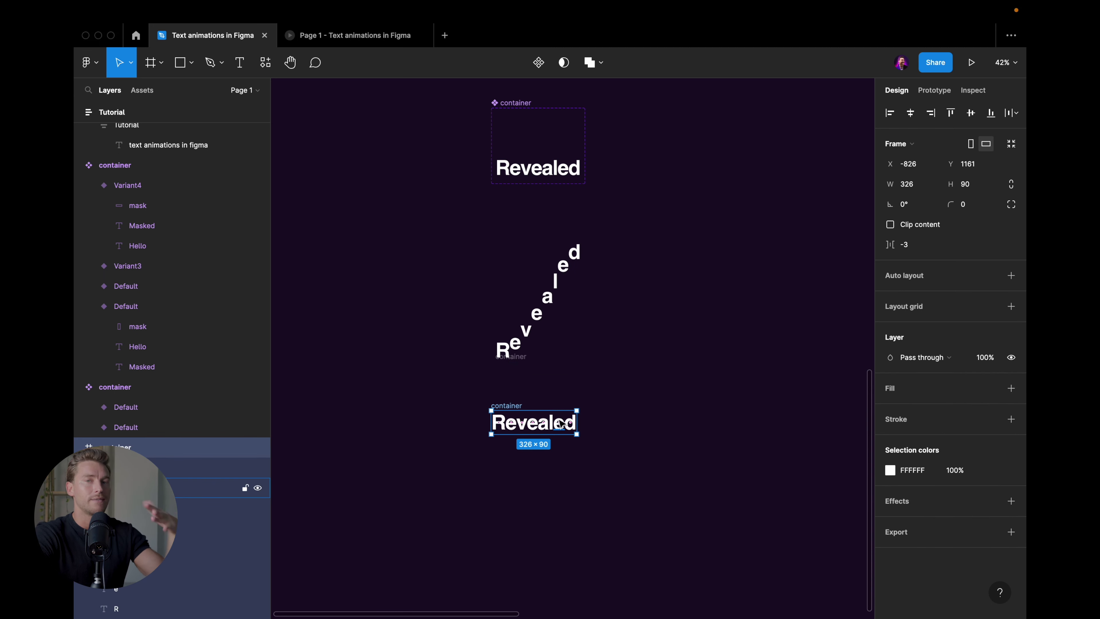
{"action": "left_click", "coordinate": [651, 464]}
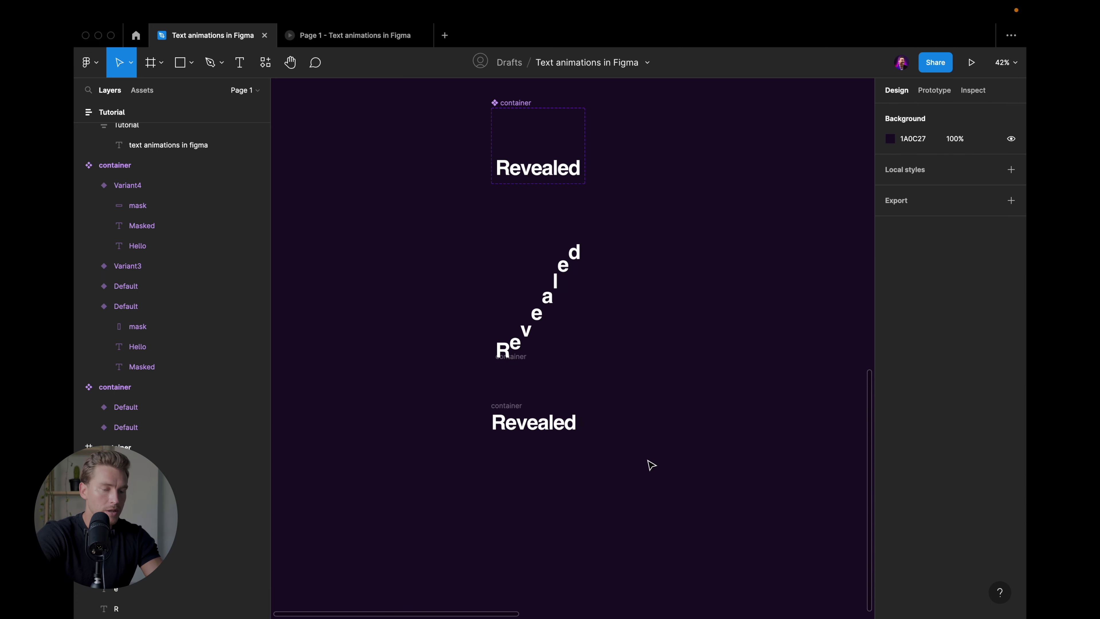
- Try to combine the staggered and aligned container frames into a component set
{"action": "left_click_drag", "start_coordinate": [644, 471], "coordinate": [450, 239]}
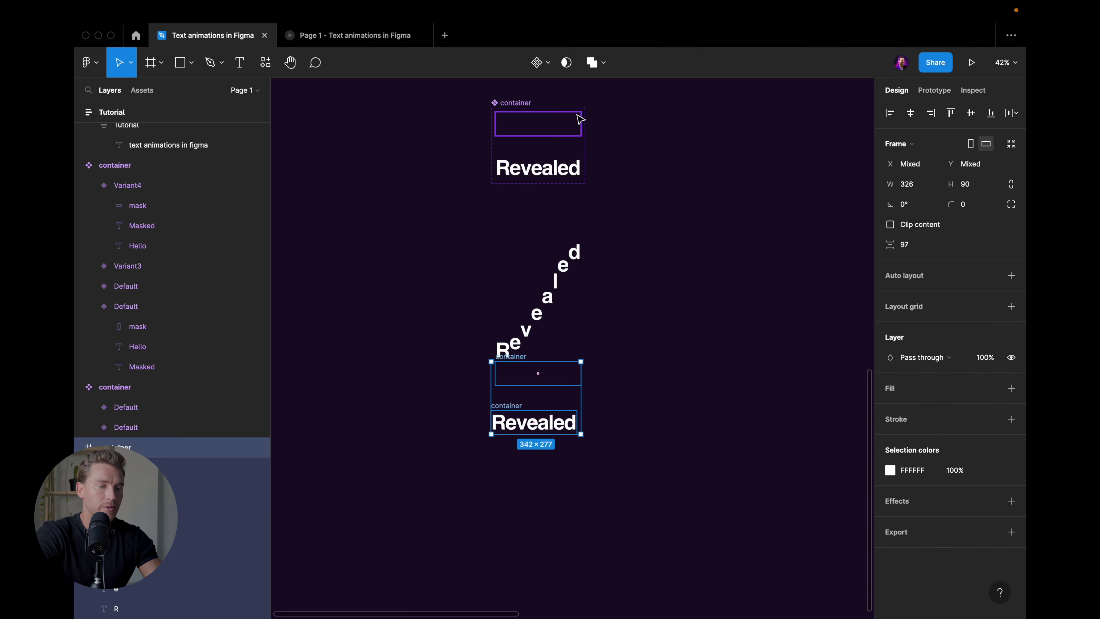
{"action": "left_click", "coordinate": [547, 64]}
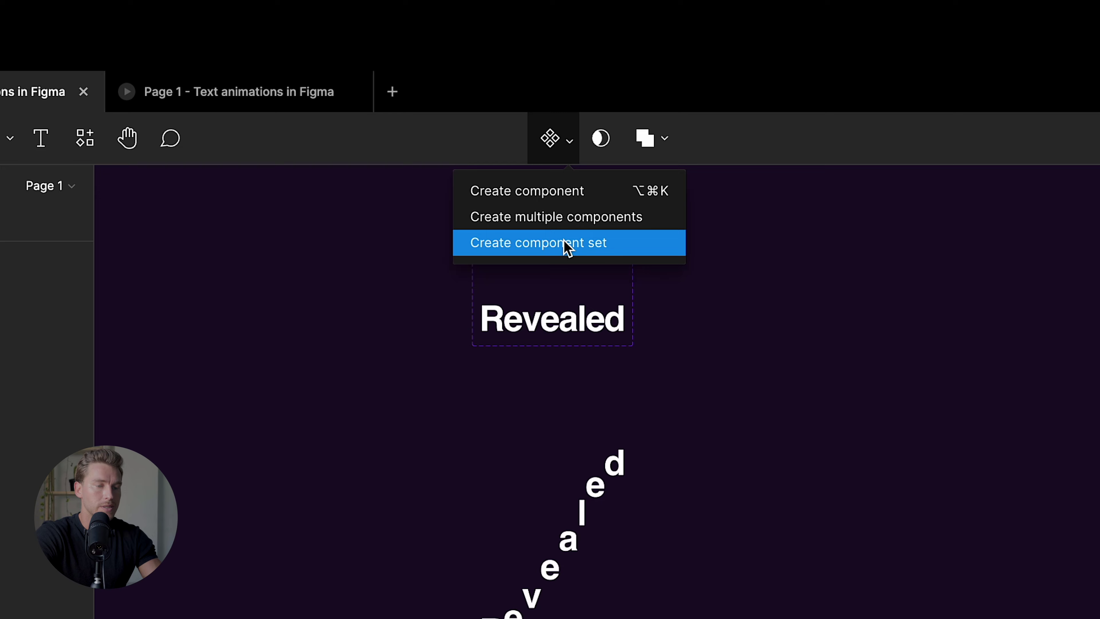
{"action": "left_click", "coordinate": [568, 245]}
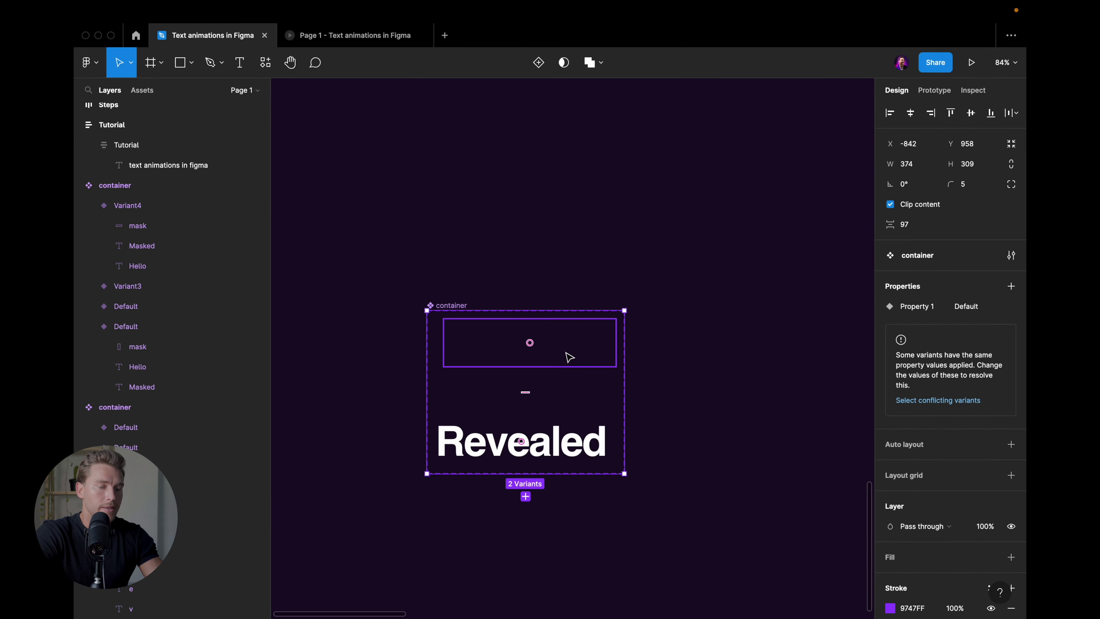
{"action": "left_click", "coordinate": [571, 348]}
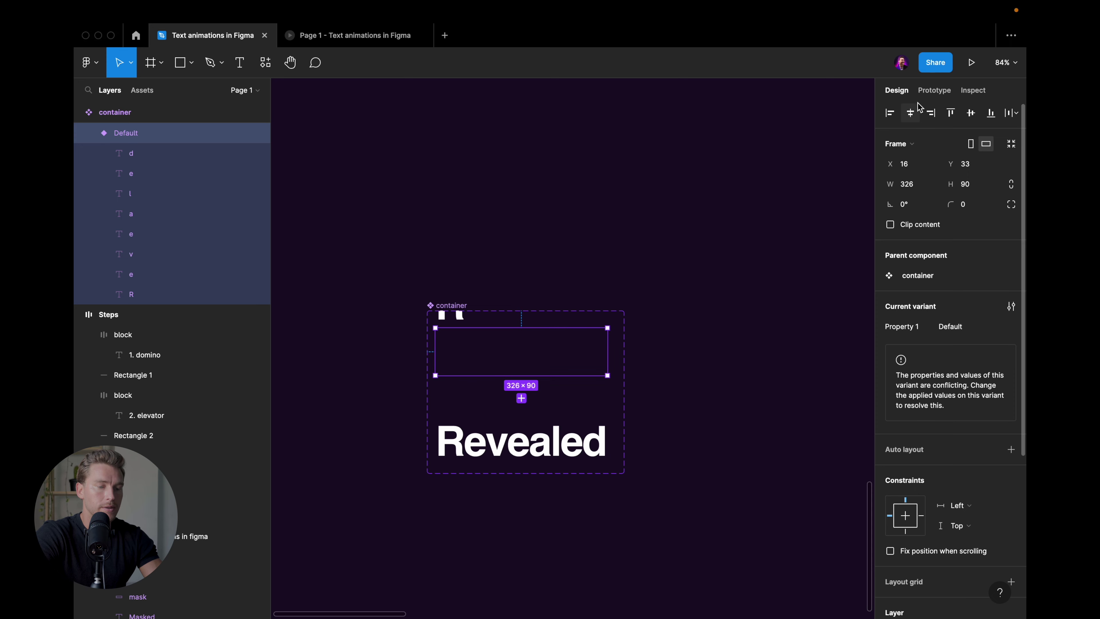
{"action": "key", "text": "super+z"}
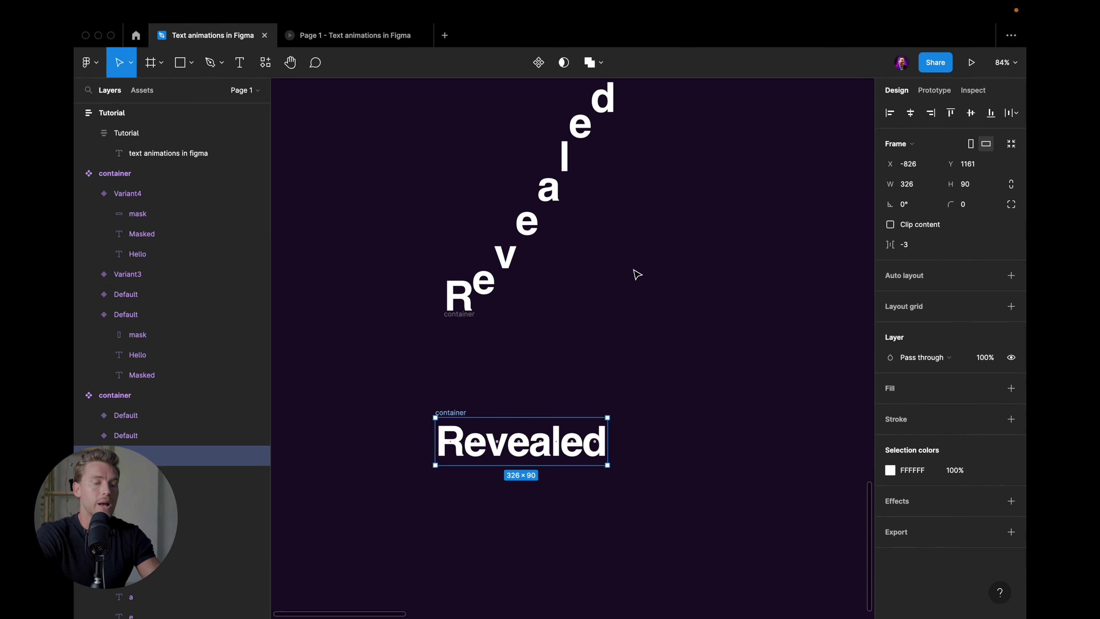
- Turn on Clip content for both the staggered and the aligned Revealed container frames
{"action": "left_click", "coordinate": [455, 329]}
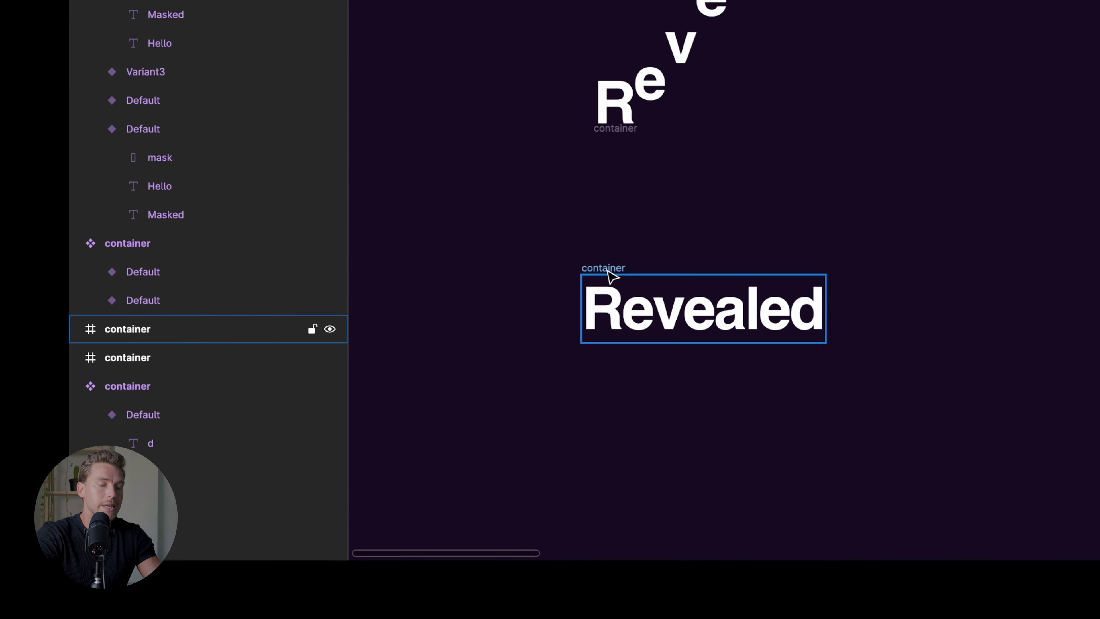
{"action": "left_click", "coordinate": [453, 414]}
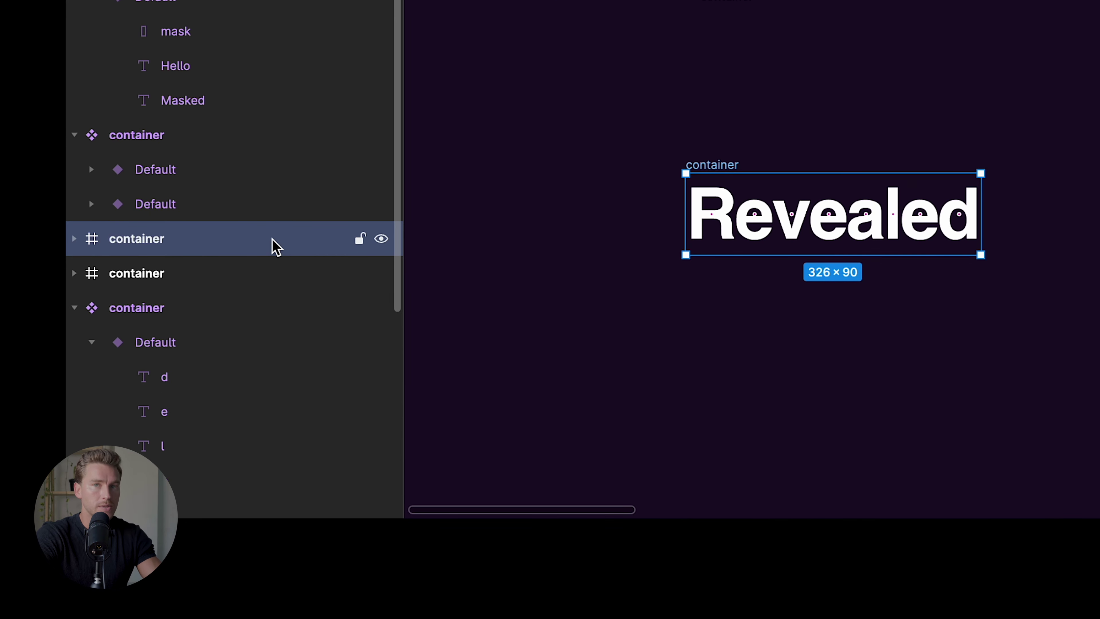
{"action": "left_click", "coordinate": [829, 95]}
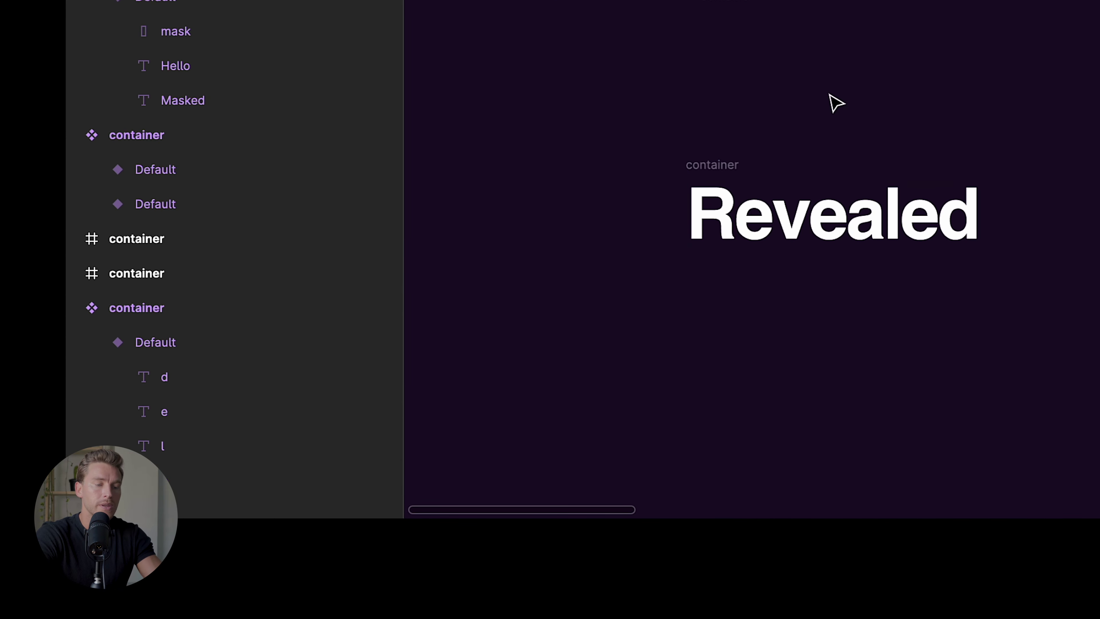
{"action": "scroll", "coordinate": [881, 417], "scroll_direction": "down", "scroll_amount": 3}
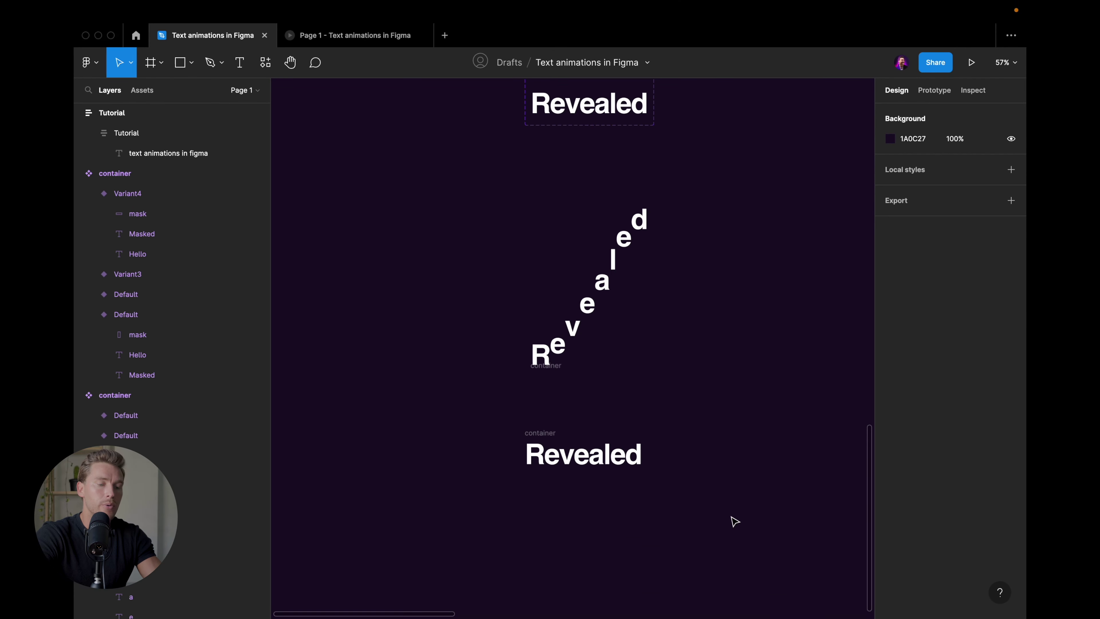
{"action": "left_click_drag", "start_coordinate": [730, 515], "coordinate": [511, 353]}
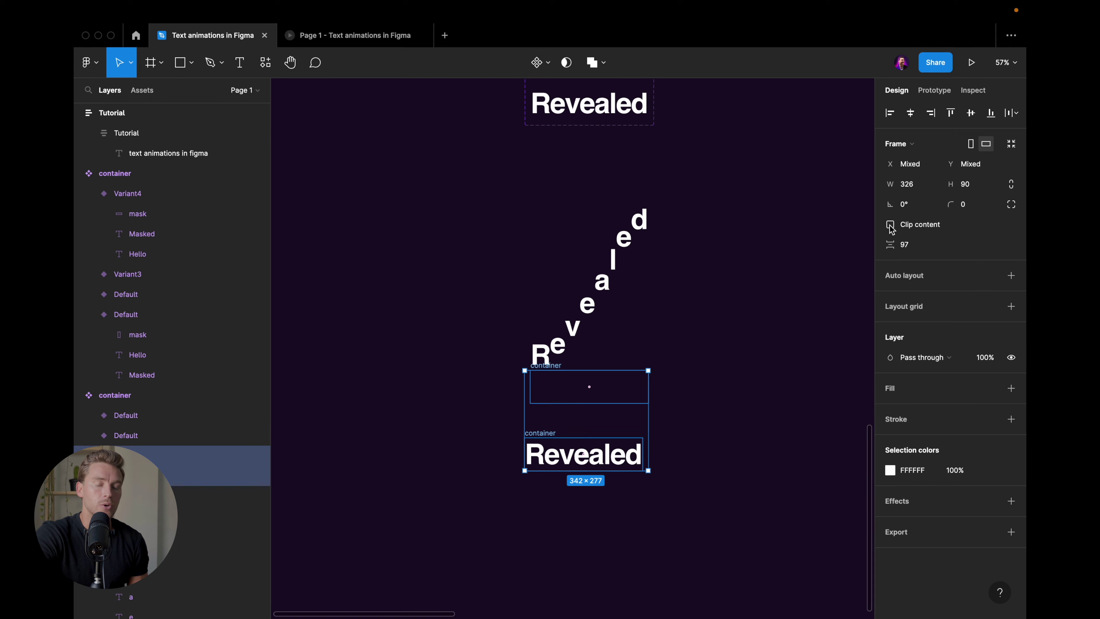
{"action": "left_click", "coordinate": [726, 298]}
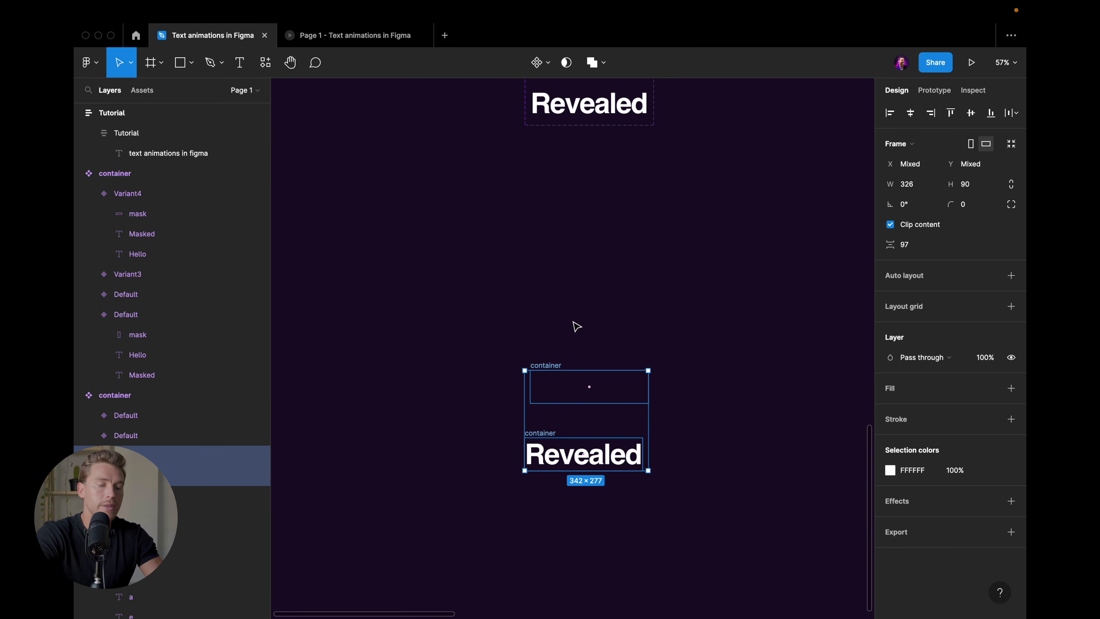
- Combine the staggered and aligned Revealed container frames into one component set
{"action": "left_click", "coordinate": [548, 64]}
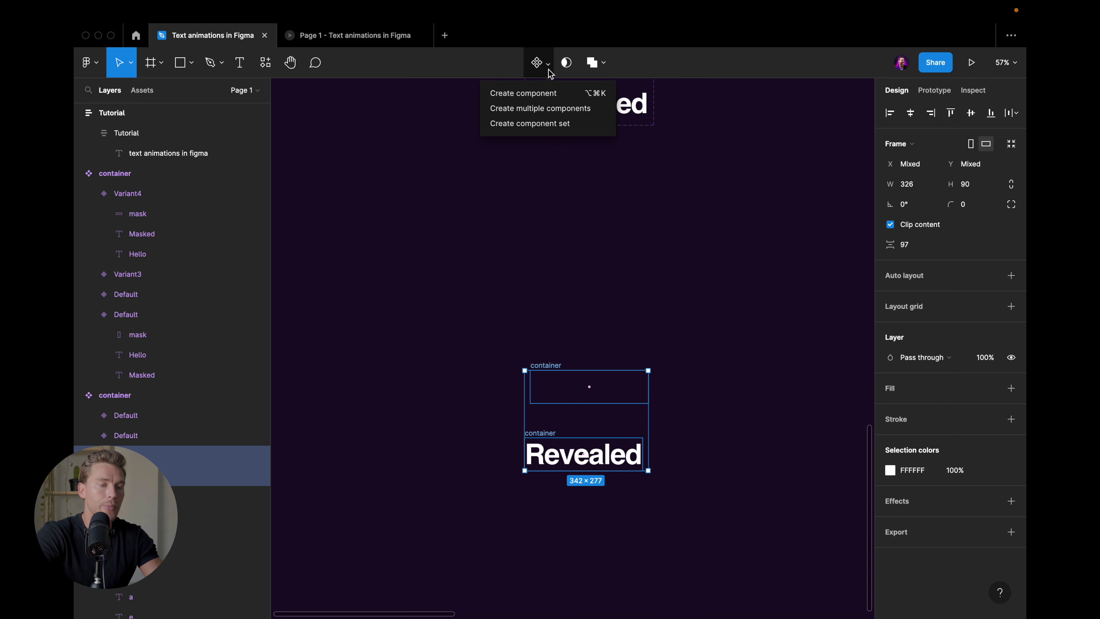
{"action": "left_click", "coordinate": [544, 126]}
{"action": "scroll", "coordinate": [562, 319], "scroll_direction": "up", "scroll_amount": 5}
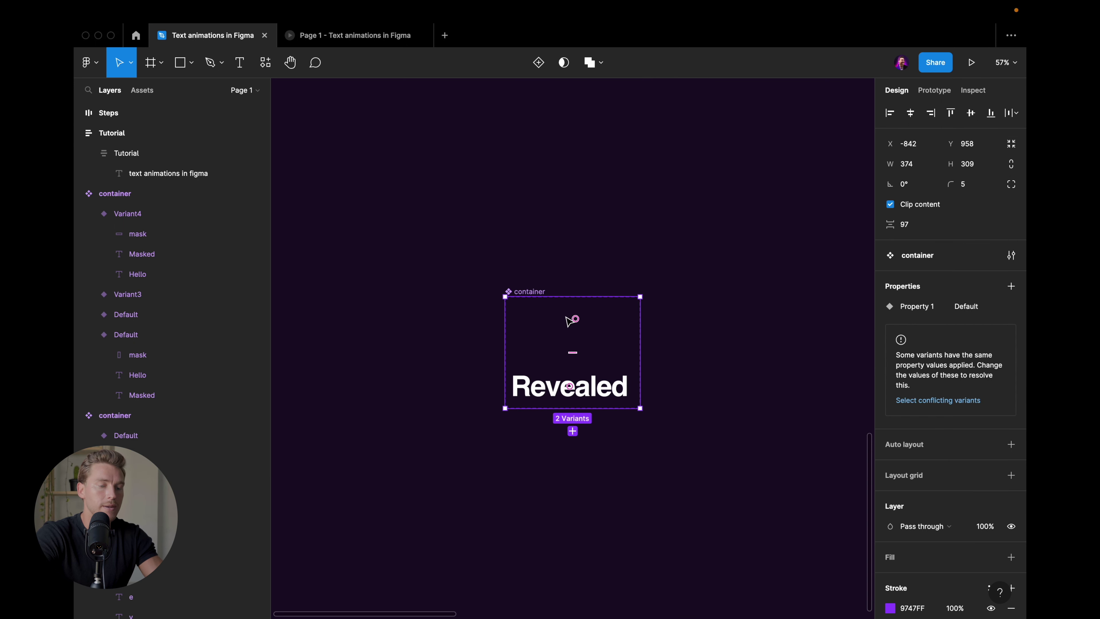
- Connect the staggered variant to the aligned variant with a Change to interaction triggered after a 1 ms delay
{"action": "left_click", "coordinate": [525, 322]}
{"action": "scroll", "coordinate": [525, 322], "scroll_direction": "right", "scroll_amount": 3}
{"action": "left_click_drag", "start_coordinate": [498, 315], "coordinate": [495, 319]}
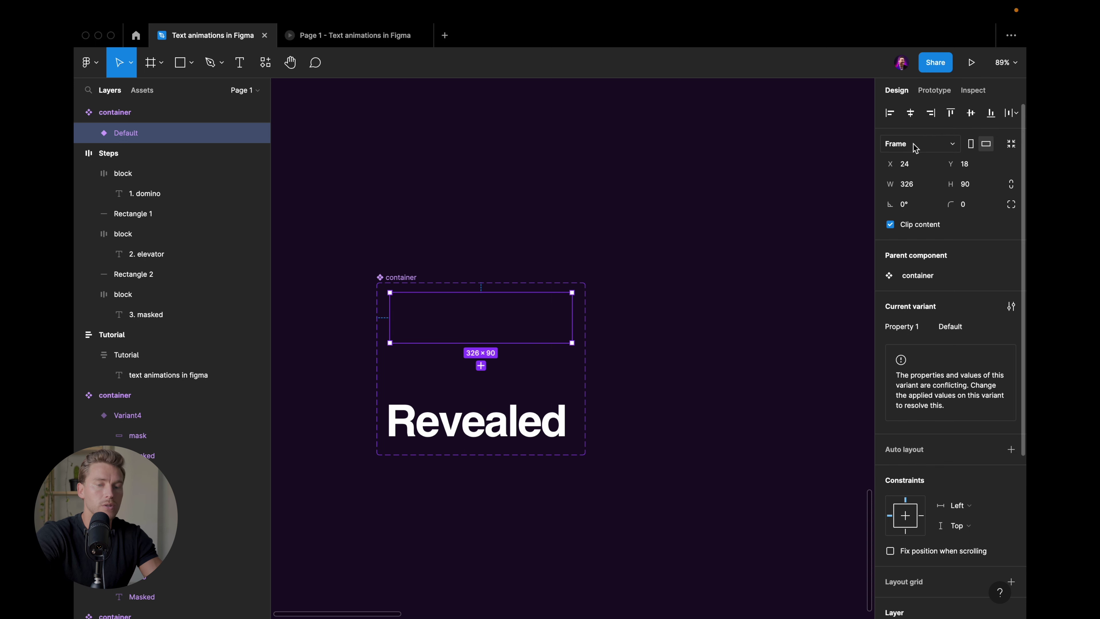
{"action": "left_click", "coordinate": [931, 92]}
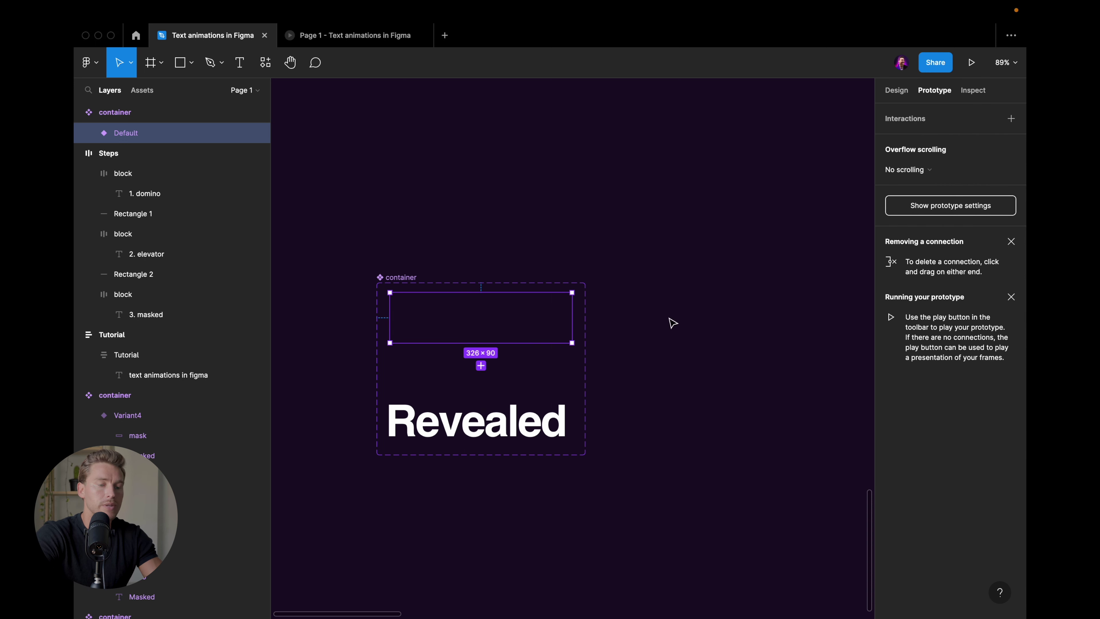
{"action": "scroll", "coordinate": [498, 353], "scroll_direction": "up", "scroll_amount": 5}
{"action": "left_click_drag", "start_coordinate": [473, 341], "coordinate": [474, 376]}
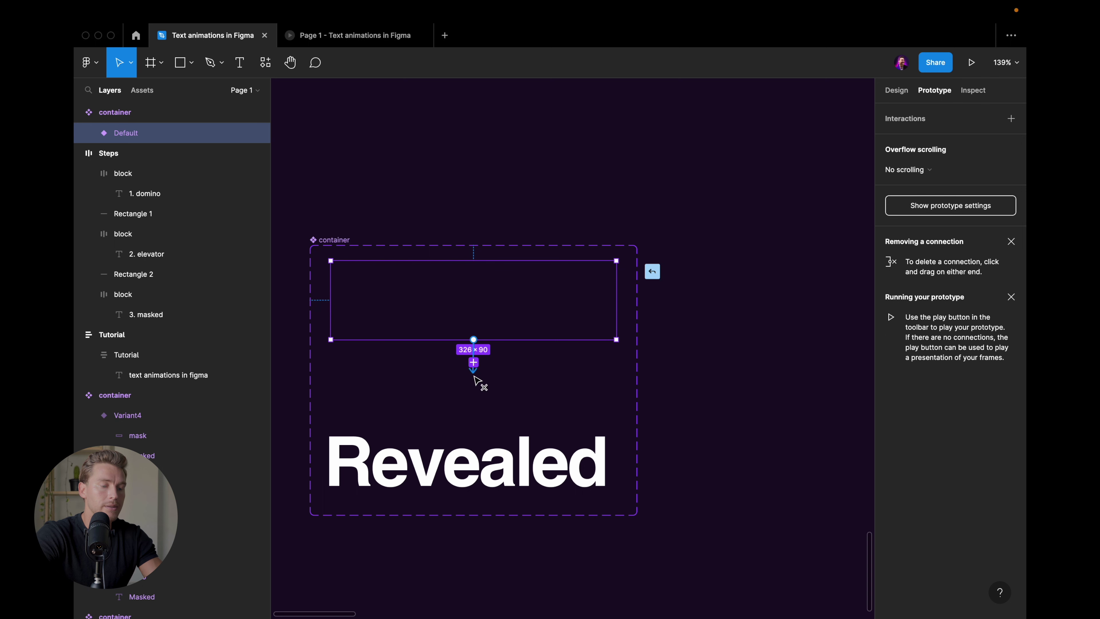
{"action": "left_click_drag", "start_coordinate": [474, 420], "coordinate": [467, 428]}
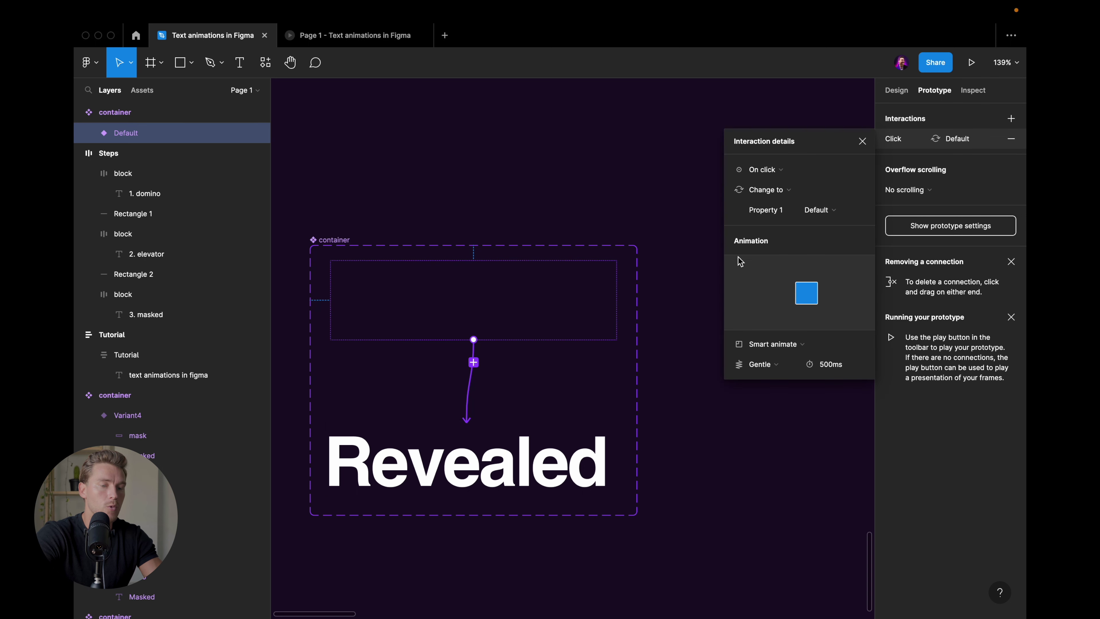
{"action": "left_click", "coordinate": [785, 172]}
{"action": "left_click", "coordinate": [770, 326]}
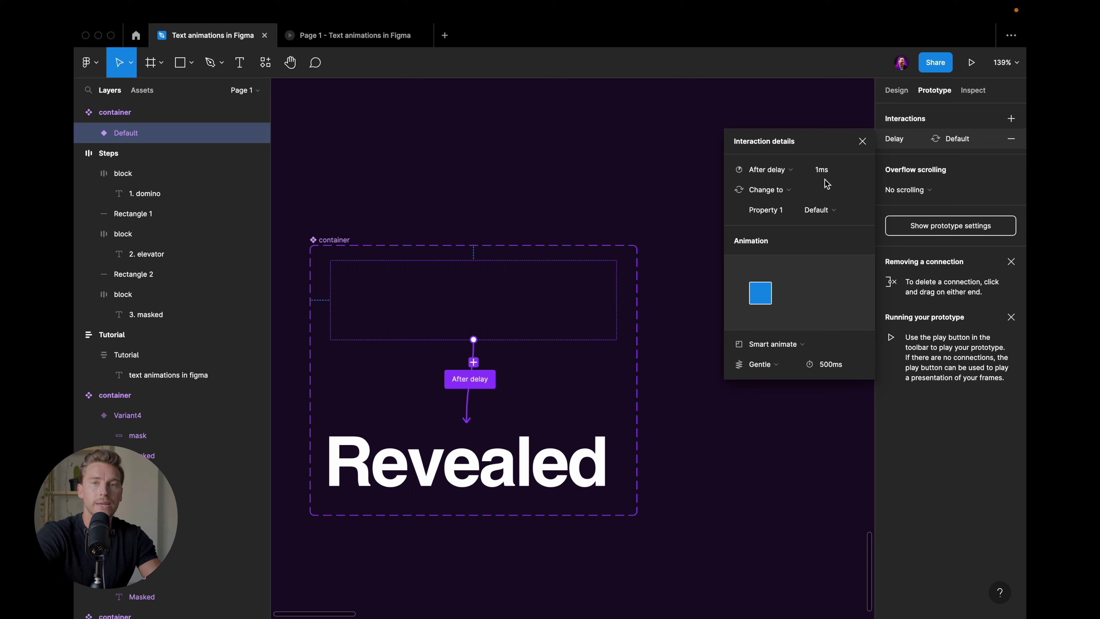
- Animate the staggered variant's interaction with Smart animate, Gentle easing and a 500 ms duration
{"action": "left_click", "coordinate": [768, 345]}
{"action": "left_click", "coordinate": [759, 314]}
{"action": "left_click", "coordinate": [761, 345]}
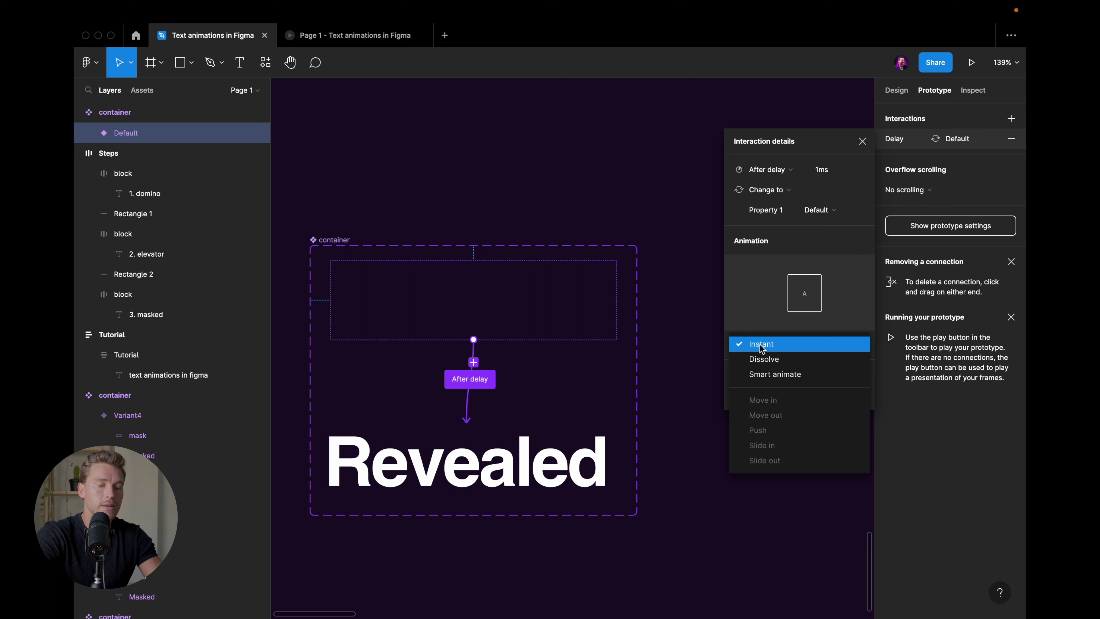
{"action": "left_click", "coordinate": [762, 374]}
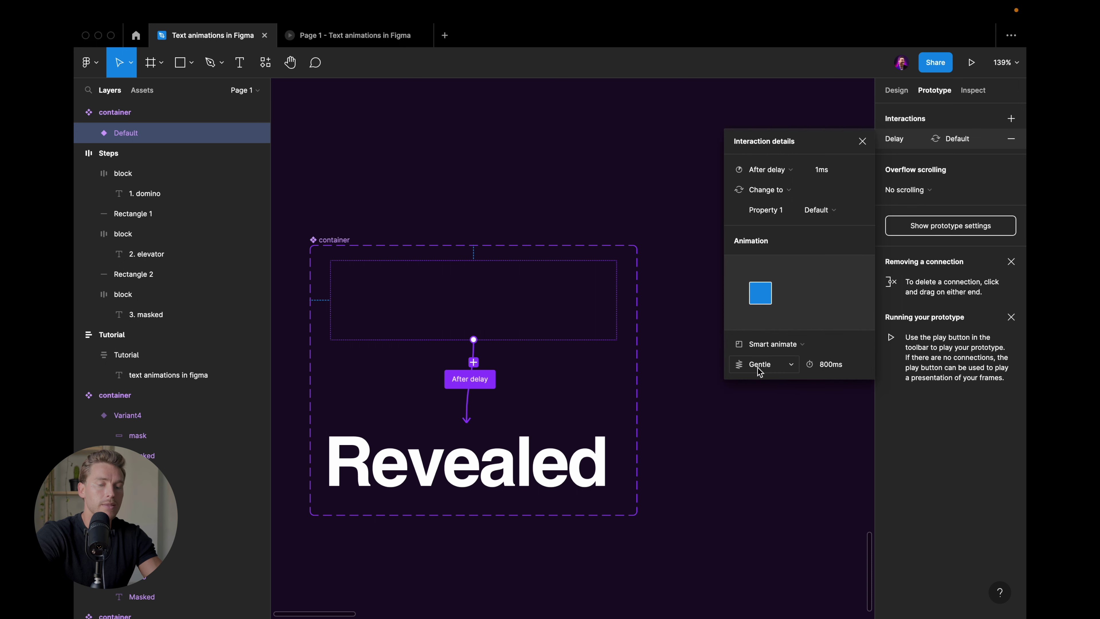
{"action": "left_click", "coordinate": [759, 365]}
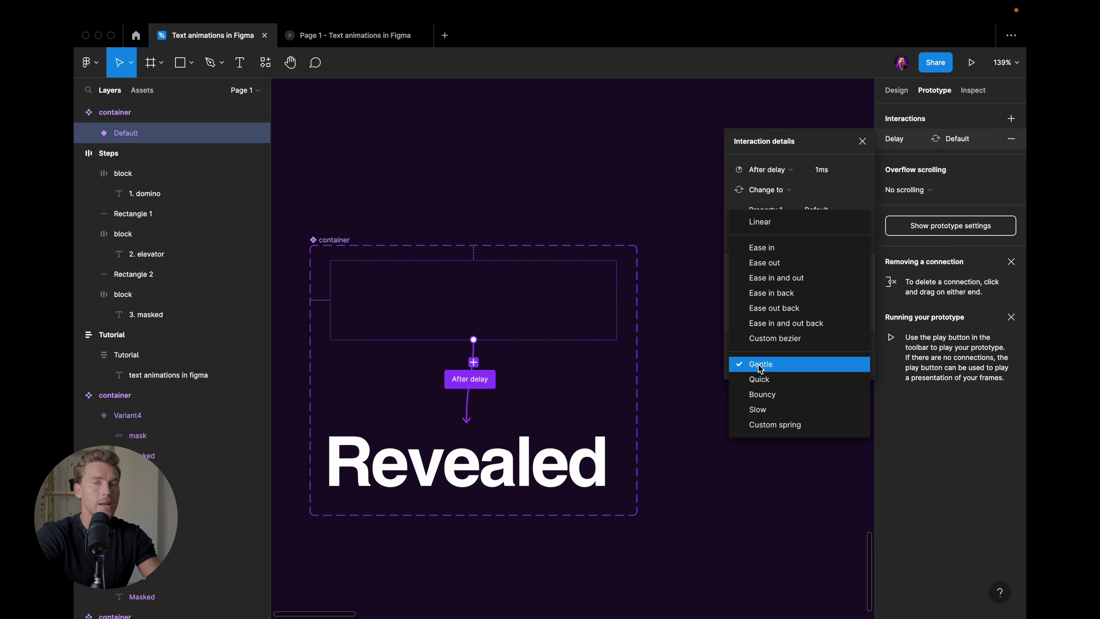
{"action": "left_click", "coordinate": [759, 367]}
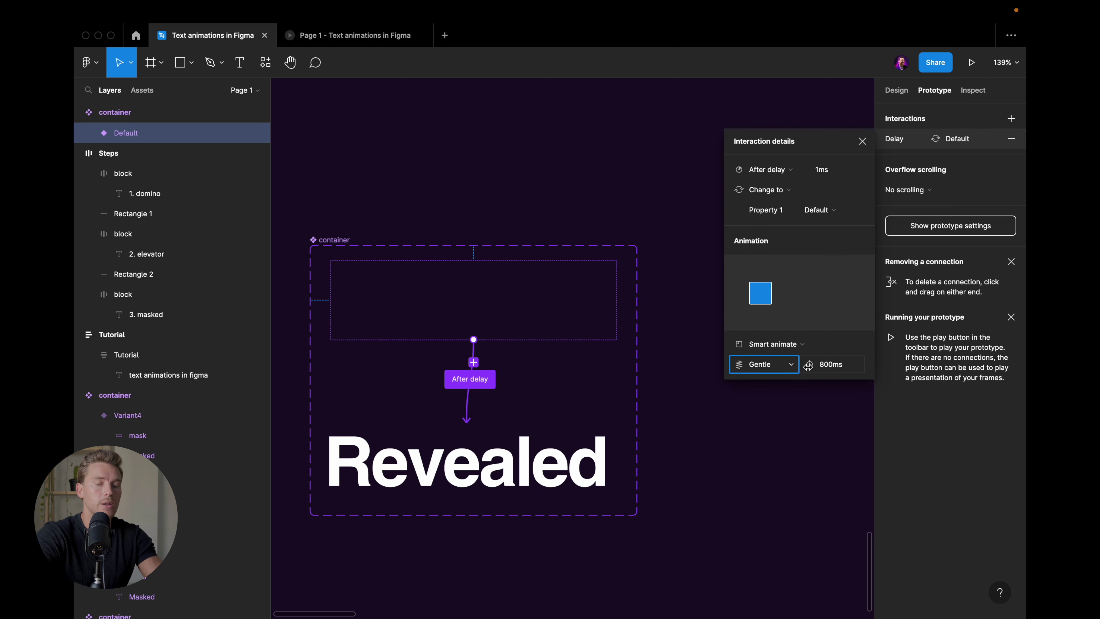
{"action": "left_click", "coordinate": [831, 366]}
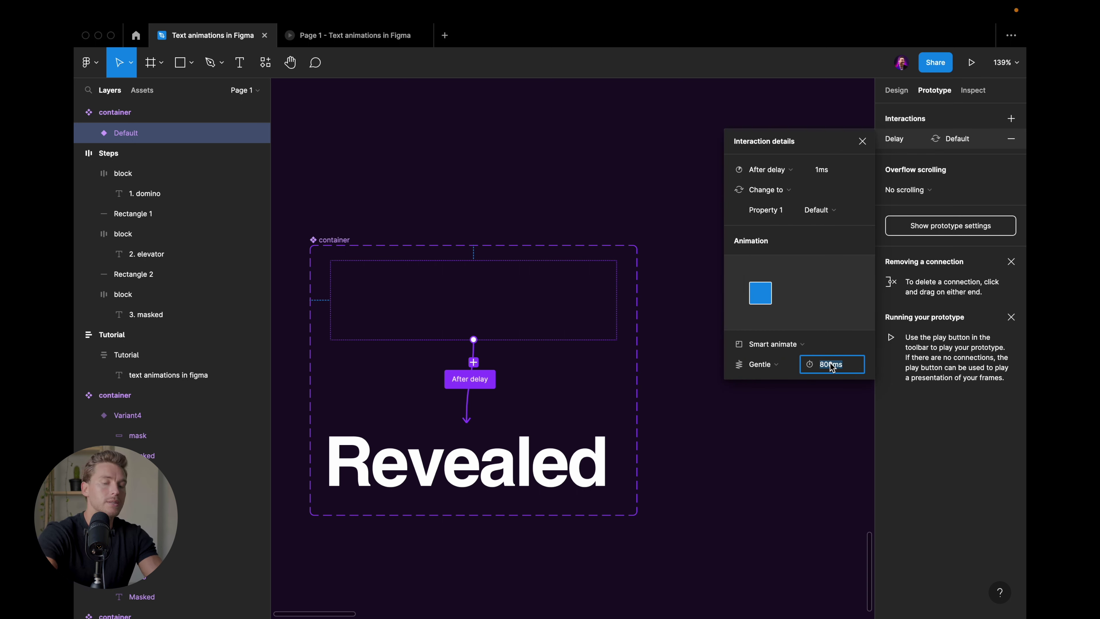
{"action": "key", "text": "Return"}
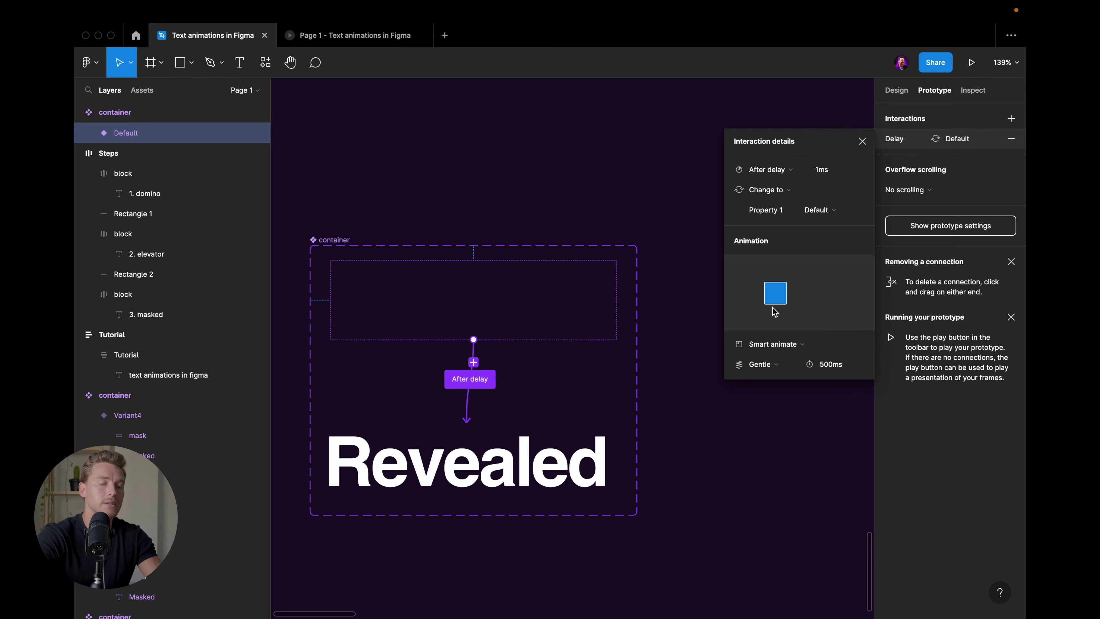
{"action": "left_click", "coordinate": [661, 327]}
- Connect the aligned Revealed variant back to the staggered one with a Change to interaction after a 1 ms delay
{"action": "scroll", "coordinate": [662, 327], "scroll_direction": "down", "scroll_amount": 3}
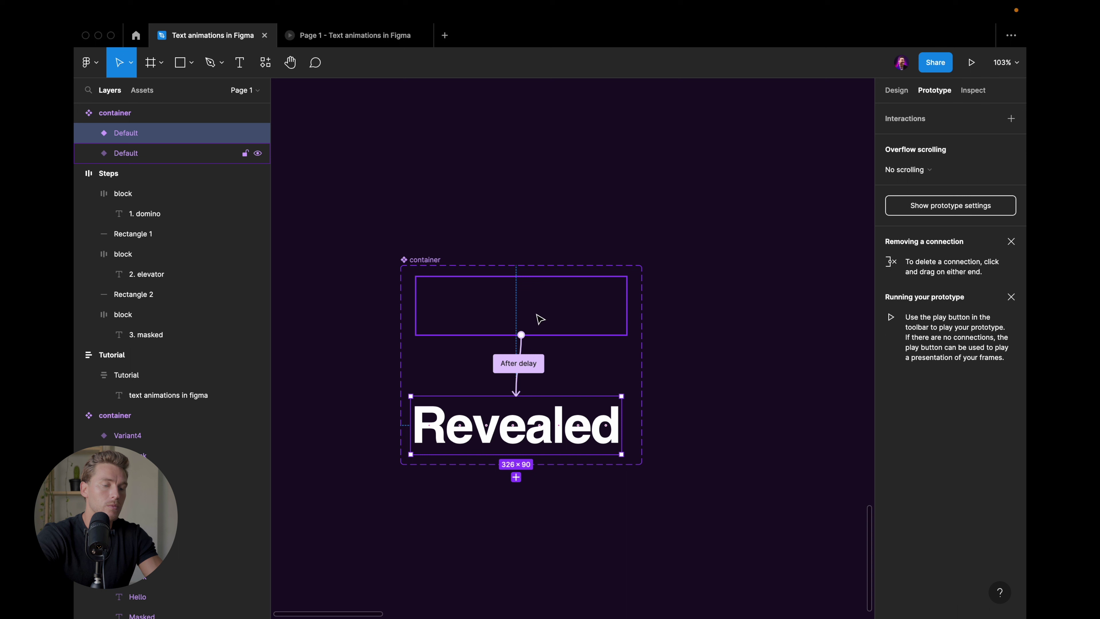
{"action": "left_click", "coordinate": [542, 319]}
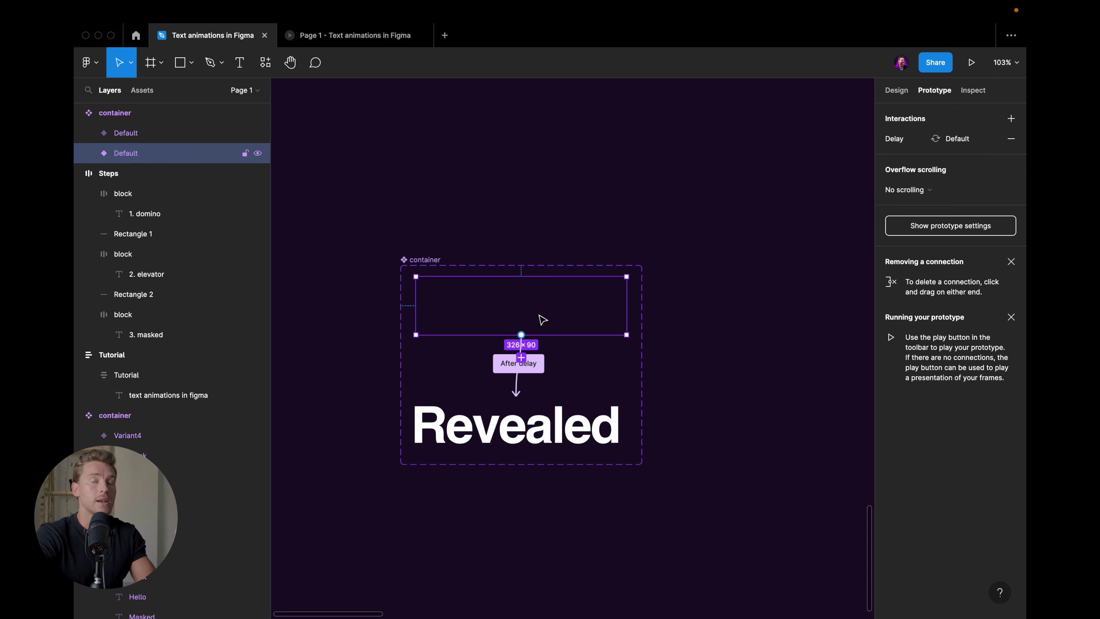
{"action": "left_click", "coordinate": [518, 427]}
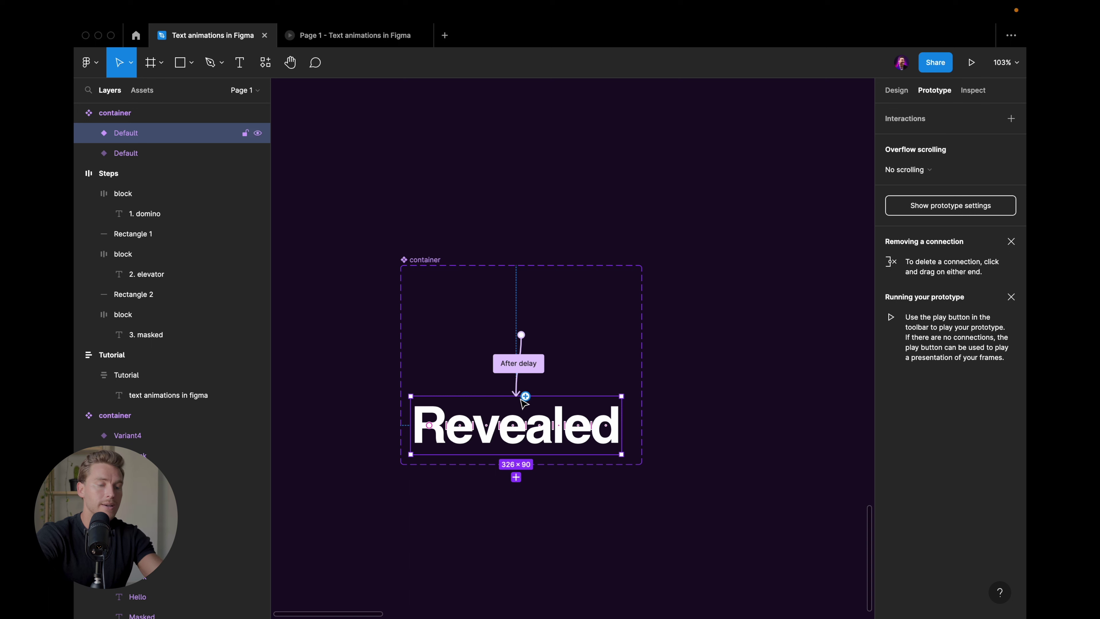
{"action": "left_click_drag", "start_coordinate": [525, 396], "coordinate": [571, 301]}
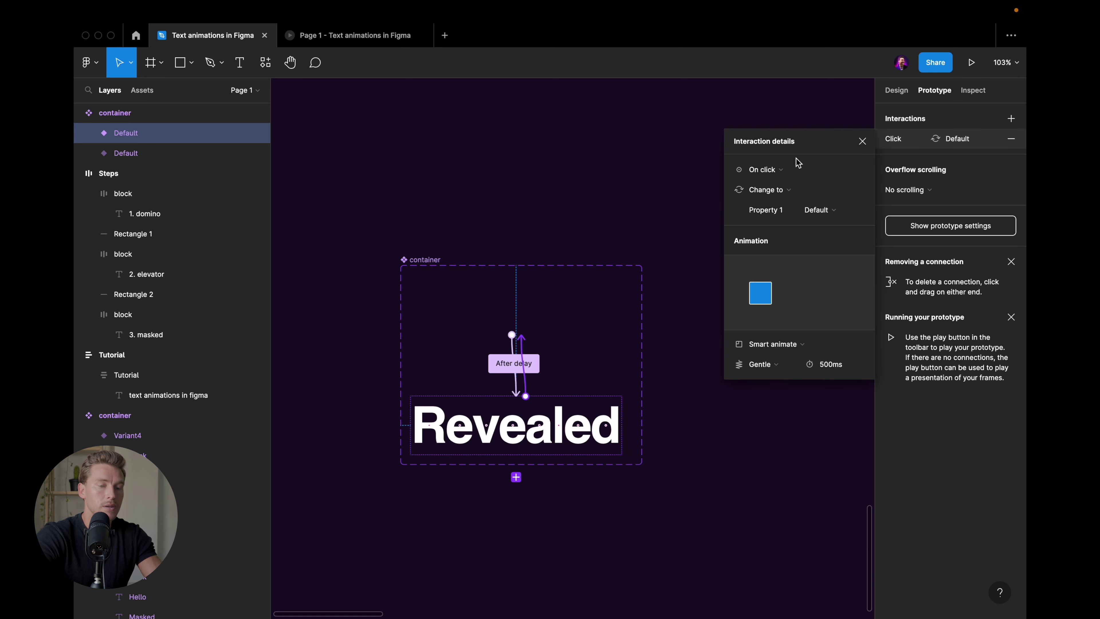
{"action": "left_click", "coordinate": [778, 170]}
{"action": "left_click", "coordinate": [764, 329]}
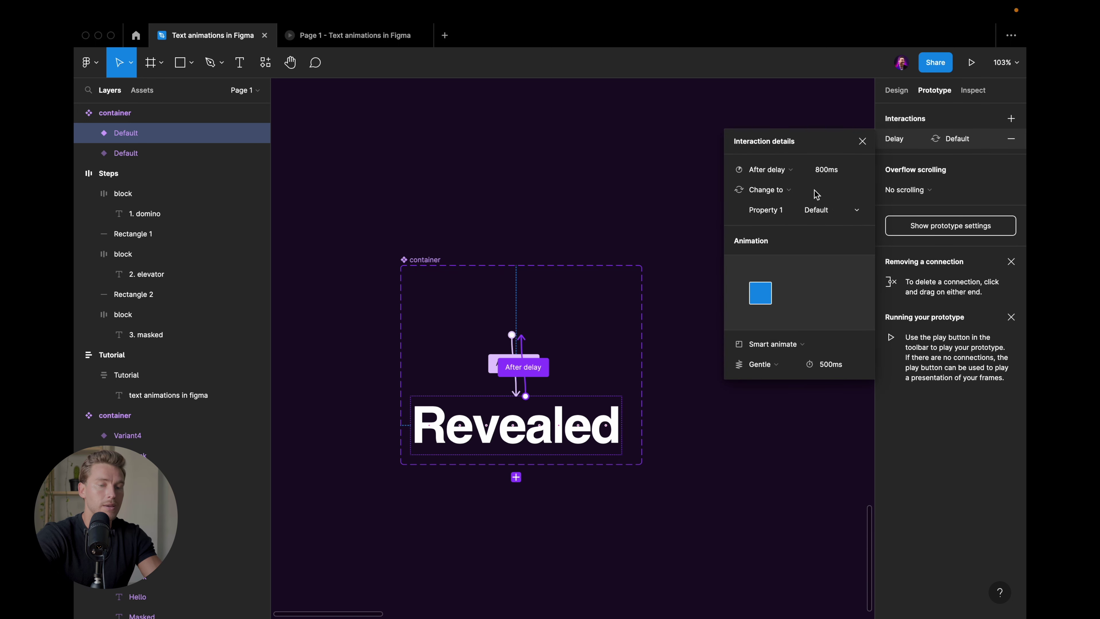
{"action": "key", "text": "Return"}
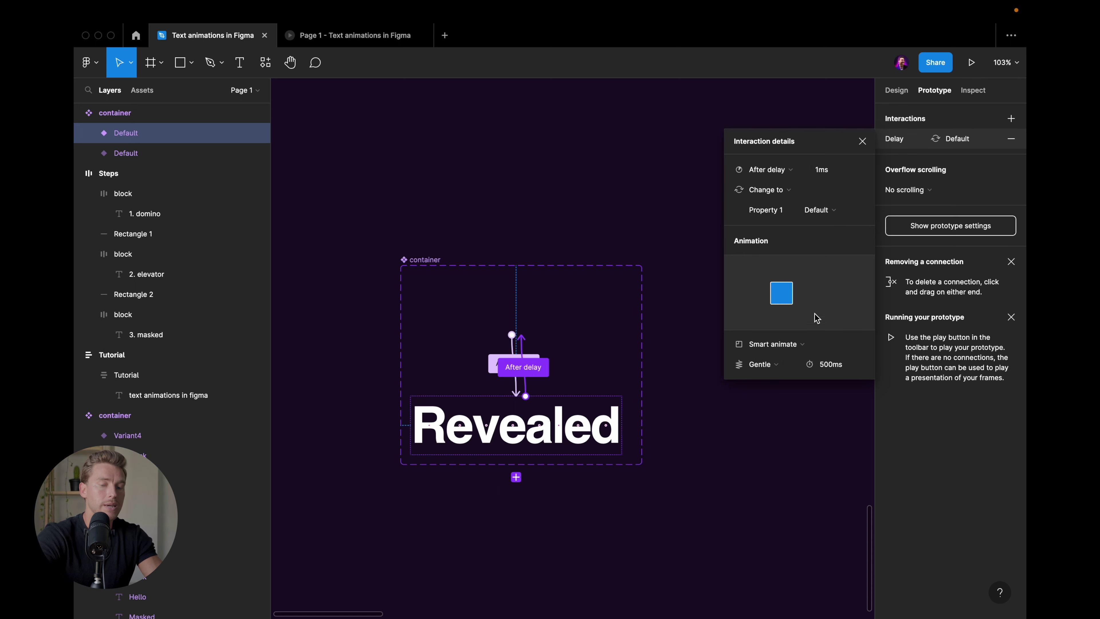
{"action": "left_click", "coordinate": [667, 317]}
- Place an instance of the staggered Revealed variant in the lower middle of the Domino frame and preview the Domino flow
{"action": "scroll", "coordinate": [599, 476], "scroll_direction": "down", "scroll_amount": 5}
{"action": "left_click_drag", "start_coordinate": [668, 318], "coordinate": [602, 322]}
{"action": "scroll", "coordinate": [566, 567], "scroll_direction": "down", "scroll_amount": 5}
{"action": "scroll", "coordinate": [532, 310], "scroll_direction": "up", "scroll_amount": 5}
{"action": "scroll", "coordinate": [602, 322], "scroll_direction": "up", "scroll_amount": 1}
{"action": "scroll", "coordinate": [531, 169], "scroll_direction": "up", "scroll_amount": 3}
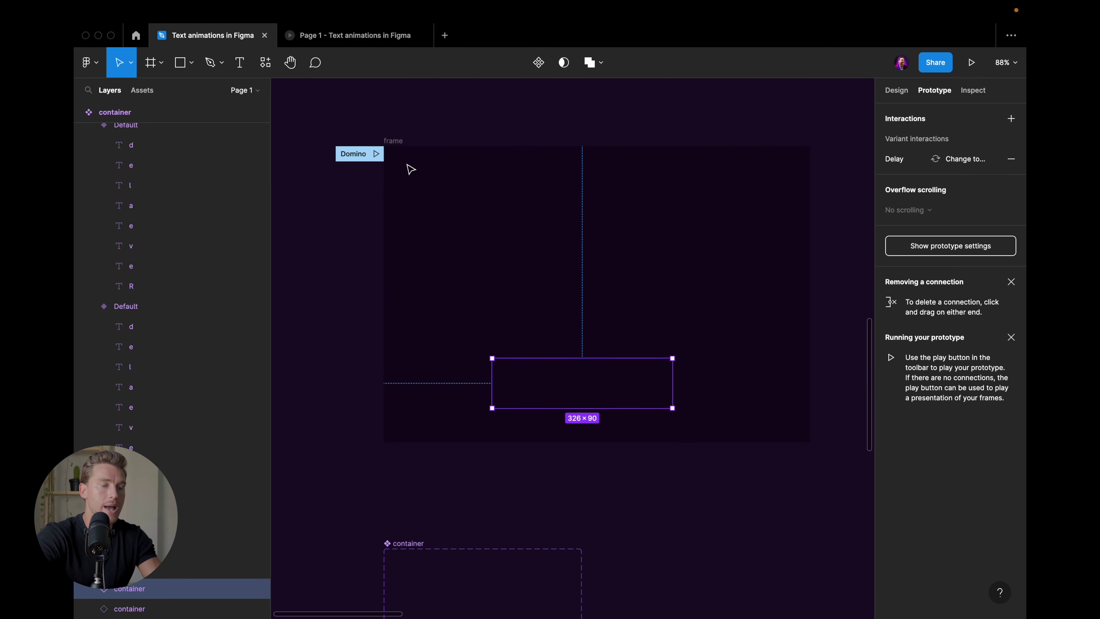
{"action": "left_click", "coordinate": [376, 154]}
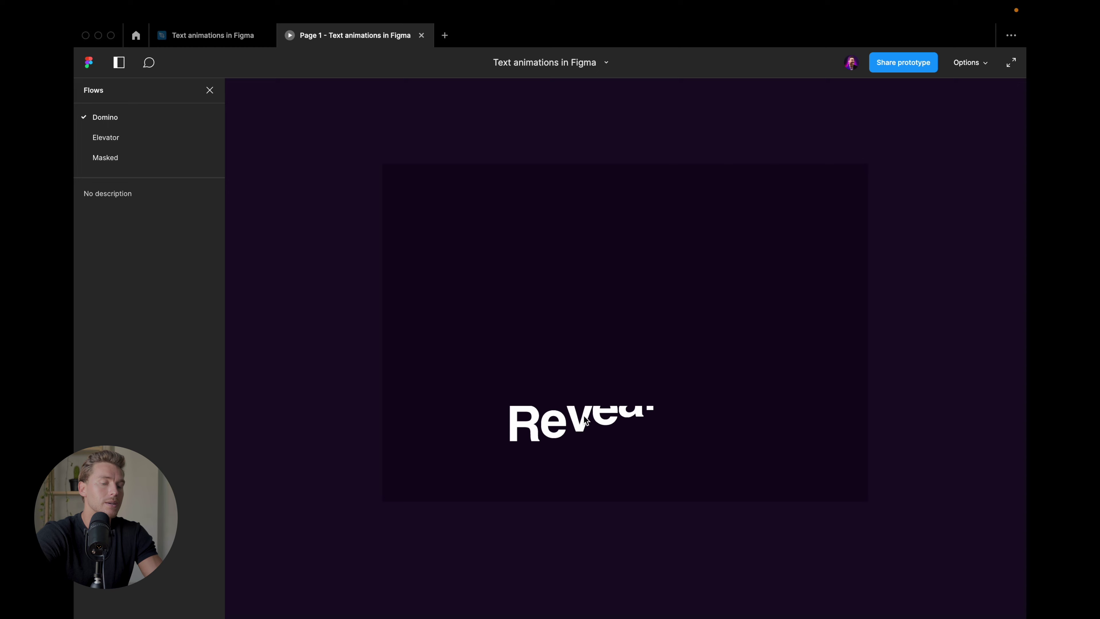
{"action": "left_click", "coordinate": [241, 35]}
- Place a copy of the upright Elevator variant below its component set and detach the instance into a plain container frame
{"action": "scroll", "coordinate": [590, 446], "scroll_direction": "down", "scroll_amount": 5}
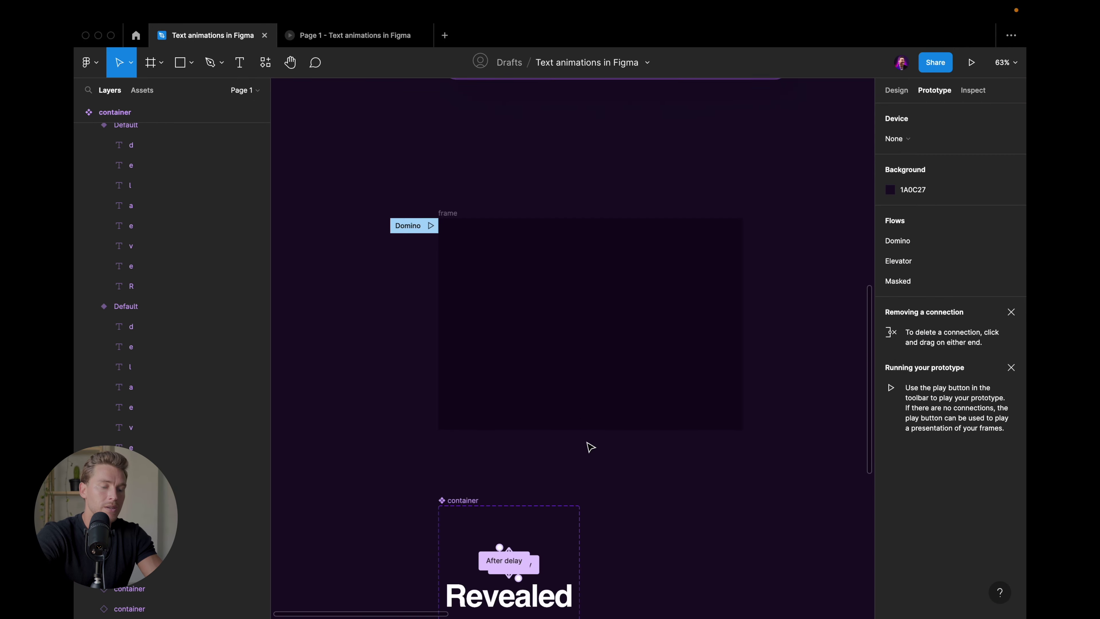
{"action": "left_click_drag", "start_coordinate": [578, 520], "coordinate": [363, 346]}
{"action": "scroll", "coordinate": [363, 347], "scroll_direction": "right", "scroll_amount": 10}
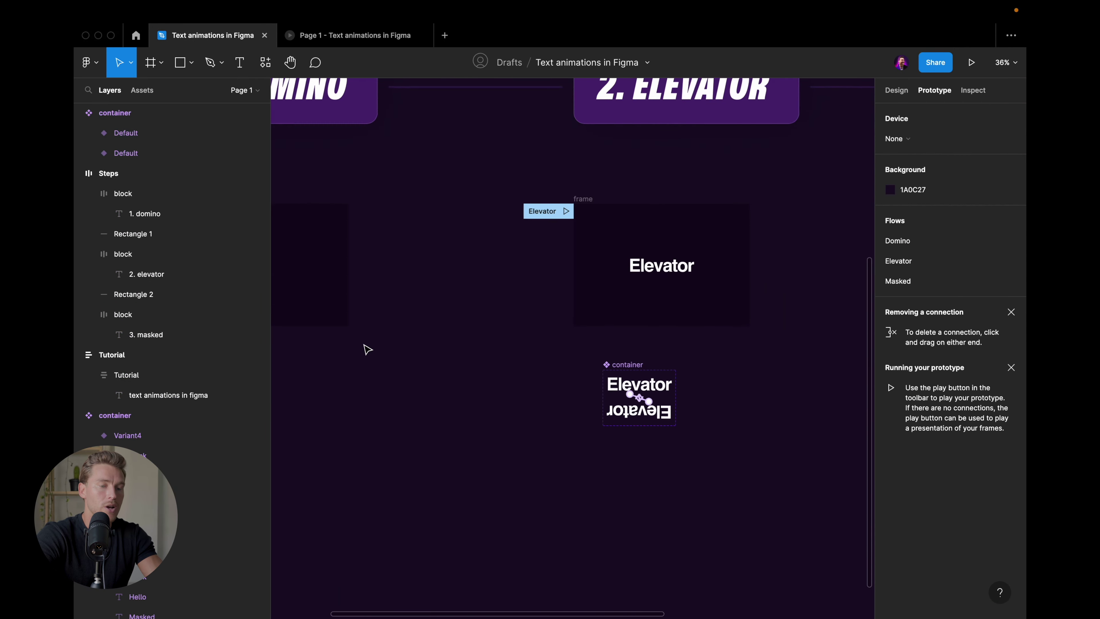
{"action": "scroll", "coordinate": [491, 315], "scroll_direction": "down", "scroll_amount": 3}
{"action": "scroll", "coordinate": [490, 314], "scroll_direction": "up", "scroll_amount": 5}
{"action": "scroll", "coordinate": [491, 315], "scroll_direction": "up", "scroll_amount": 3, "text": "ctrl"}
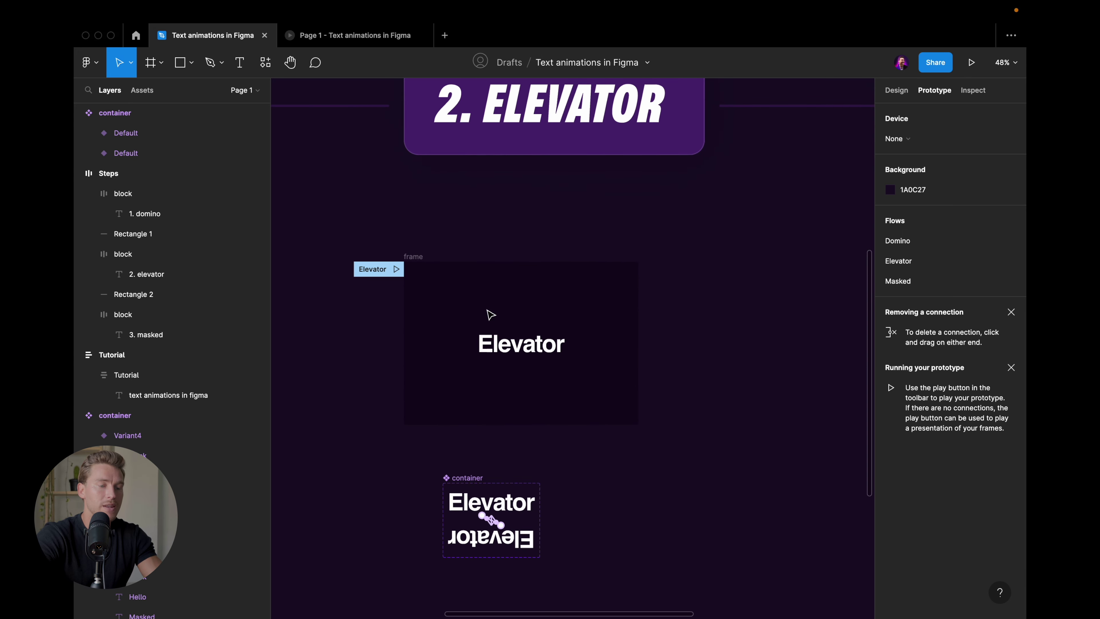
{"action": "scroll", "coordinate": [490, 315], "scroll_direction": "down", "scroll_amount": 5}
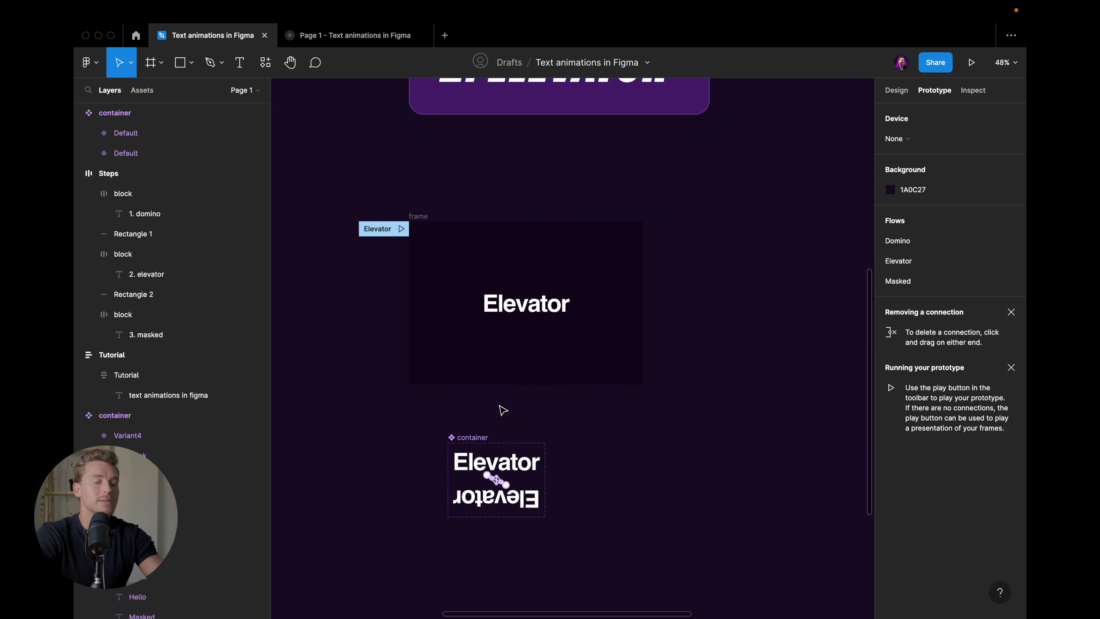
{"action": "scroll", "coordinate": [498, 411], "scroll_direction": "up", "scroll_amount": 3, "text": "ctrl"}
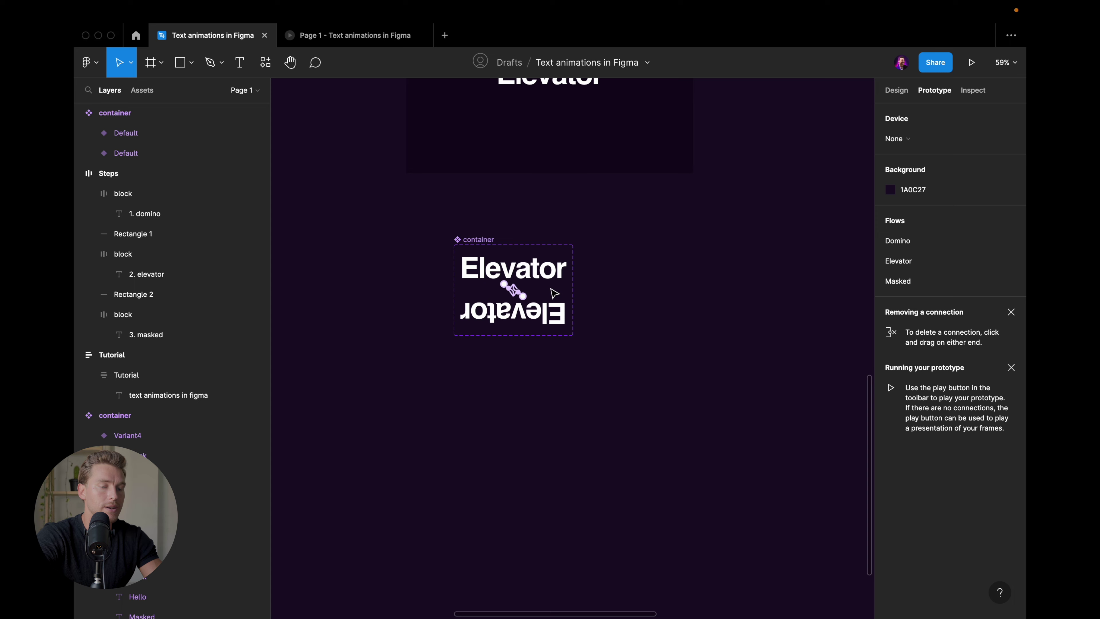
{"action": "left_click_drag", "start_coordinate": [552, 273], "coordinate": [553, 441]}
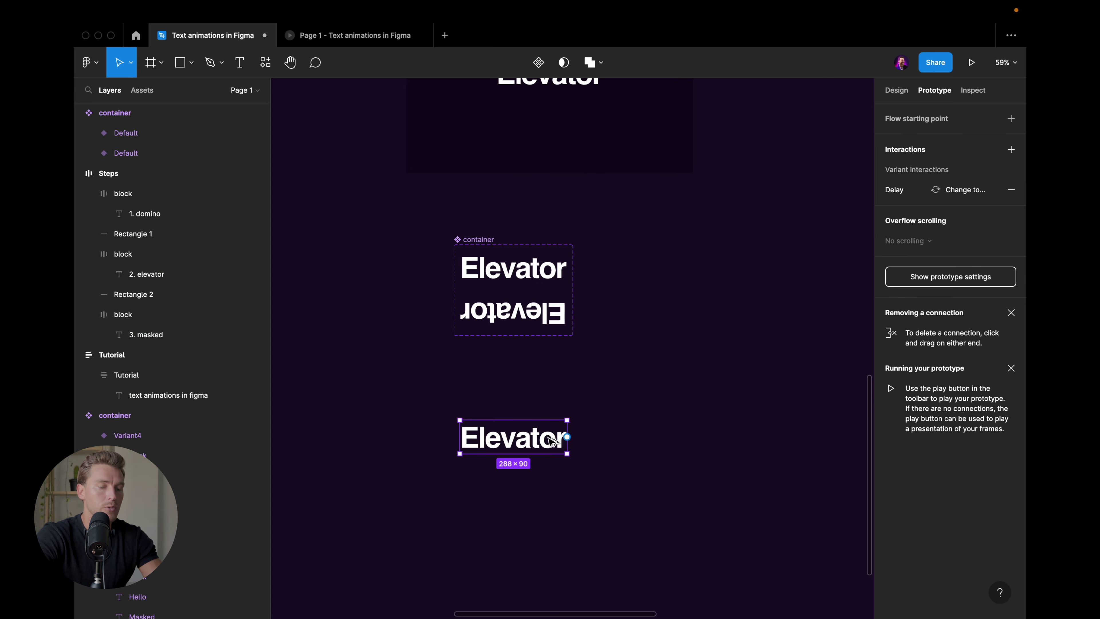
{"action": "scroll", "coordinate": [537, 447], "scroll_direction": "up", "scroll_amount": 5, "text": "ctrl"}
{"action": "right_click", "coordinate": [535, 446]}
{"action": "left_click", "coordinate": [539, 428]}
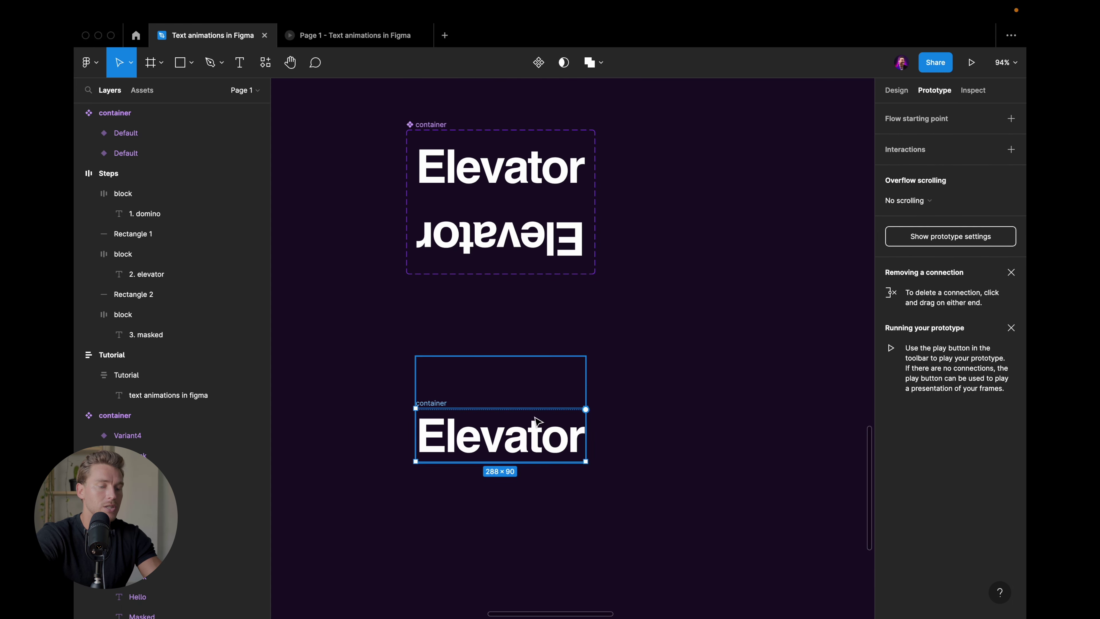
- Expand the detached Elevator container's nested al frame in the layer hierarchy to reveal its text layers
{"action": "scroll", "coordinate": [506, 407], "scroll_direction": "down", "scroll_amount": 1, "text": "ctrl"}
{"action": "left_click", "coordinate": [485, 398]}
{"action": "left_click_drag", "start_coordinate": [447, 401], "coordinate": [441, 425]}
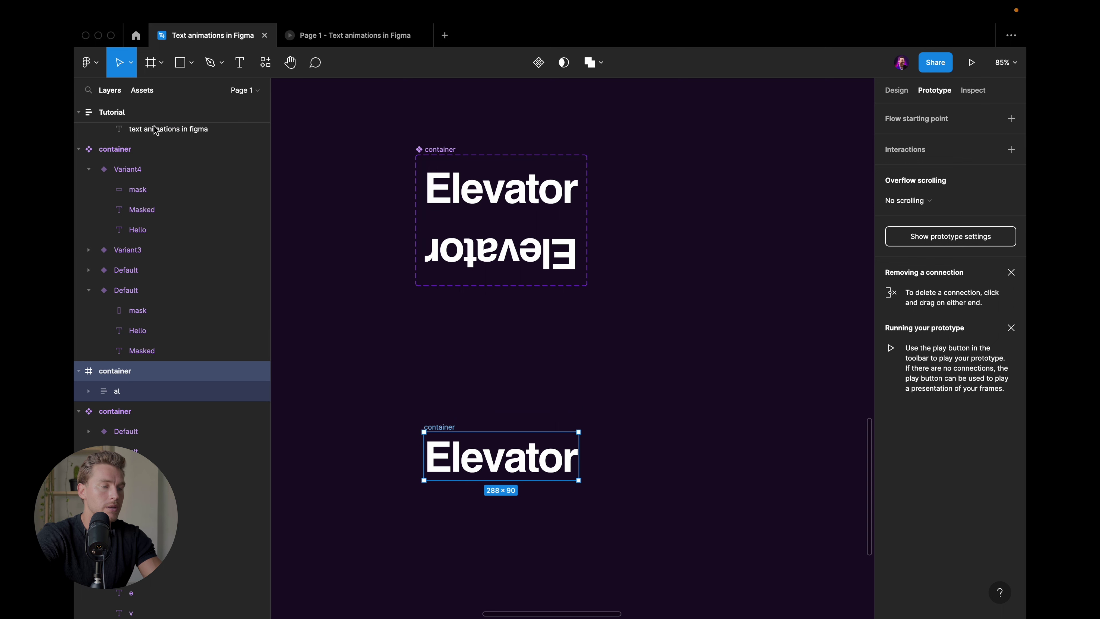
{"action": "scroll", "coordinate": [165, 318], "scroll_direction": "up", "scroll_amount": 1}
{"action": "scroll", "coordinate": [170, 321], "scroll_direction": "down", "scroll_amount": 1}
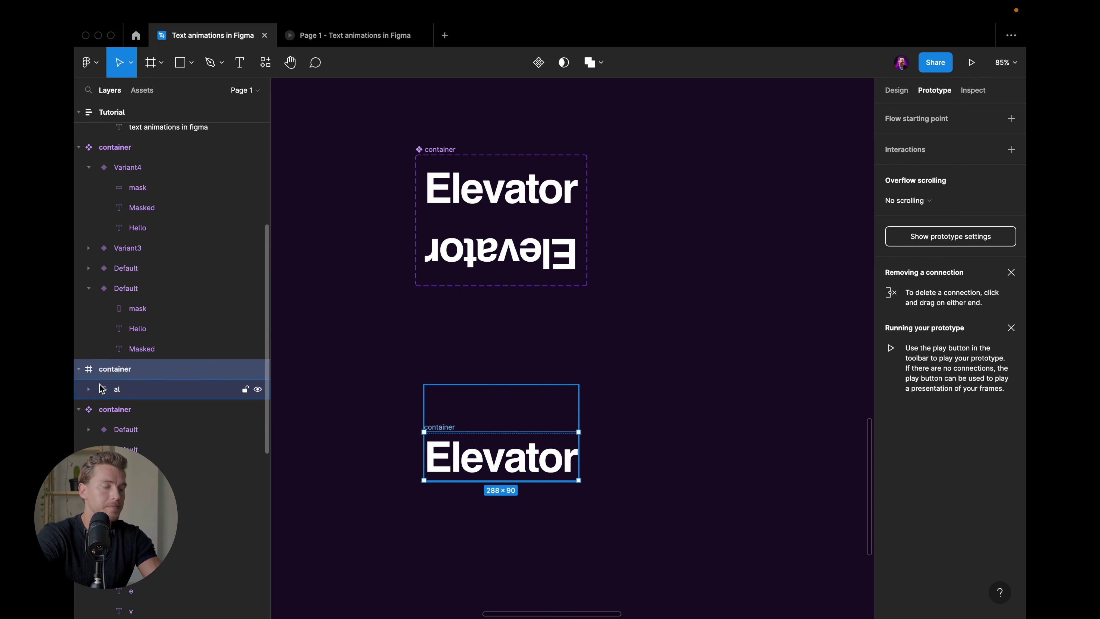
{"action": "left_click", "coordinate": [89, 389]}
{"action": "scroll", "coordinate": [343, 385], "scroll_direction": "down", "scroll_amount": 5}
{"action": "left_click_drag", "start_coordinate": [451, 295], "coordinate": [450, 334]}
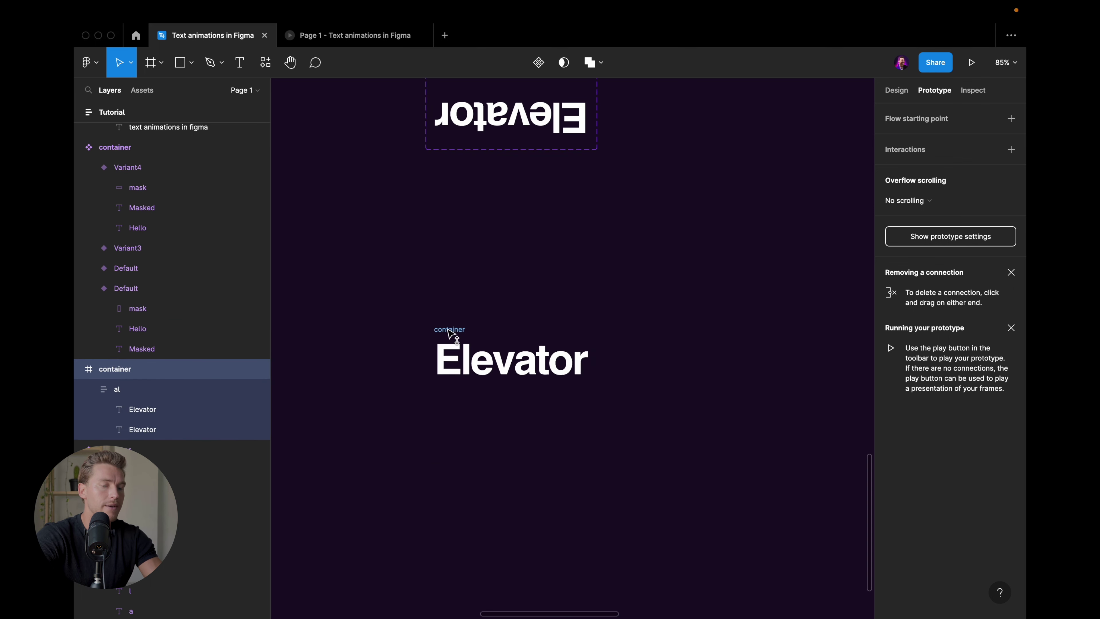
- Inspect the design properties of the nested al auto layout frame and its two Elevator text layers
{"action": "left_click", "coordinate": [896, 91]}
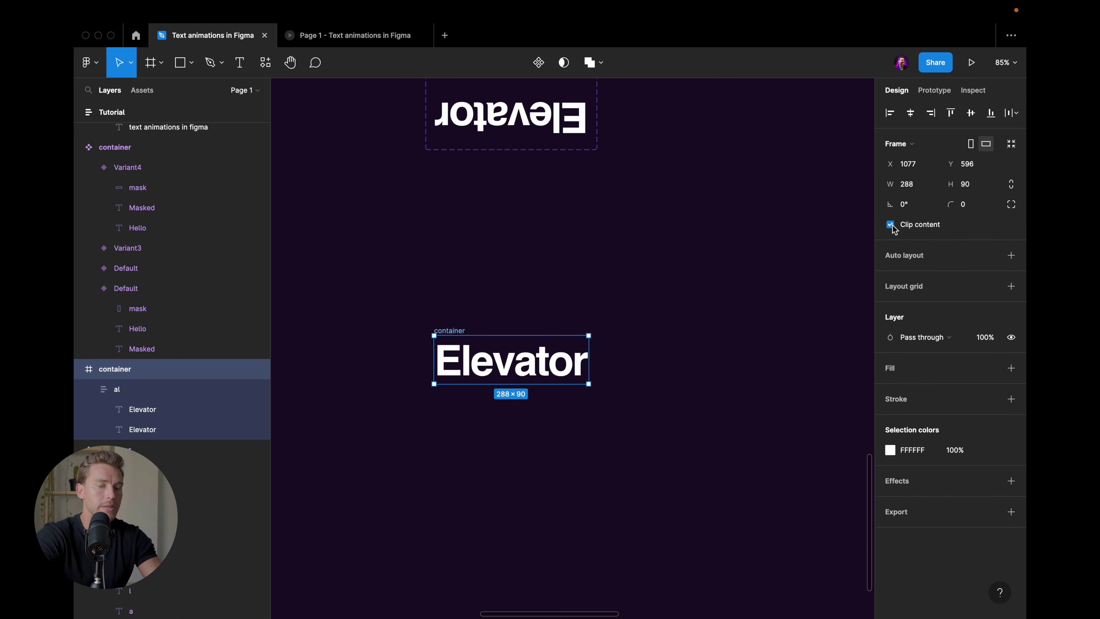
{"action": "left_click", "coordinate": [112, 395]}
{"action": "left_click", "coordinate": [130, 411]}
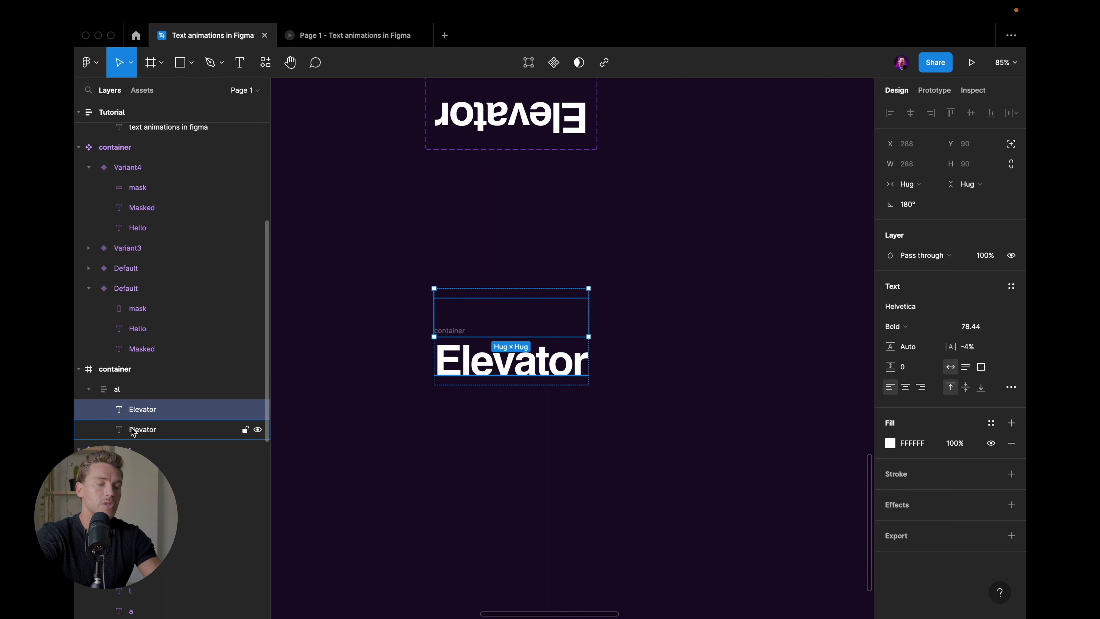
{"action": "left_click", "coordinate": [130, 431]}
{"action": "left_click", "coordinate": [130, 410]}
{"action": "left_click", "coordinate": [102, 392]}
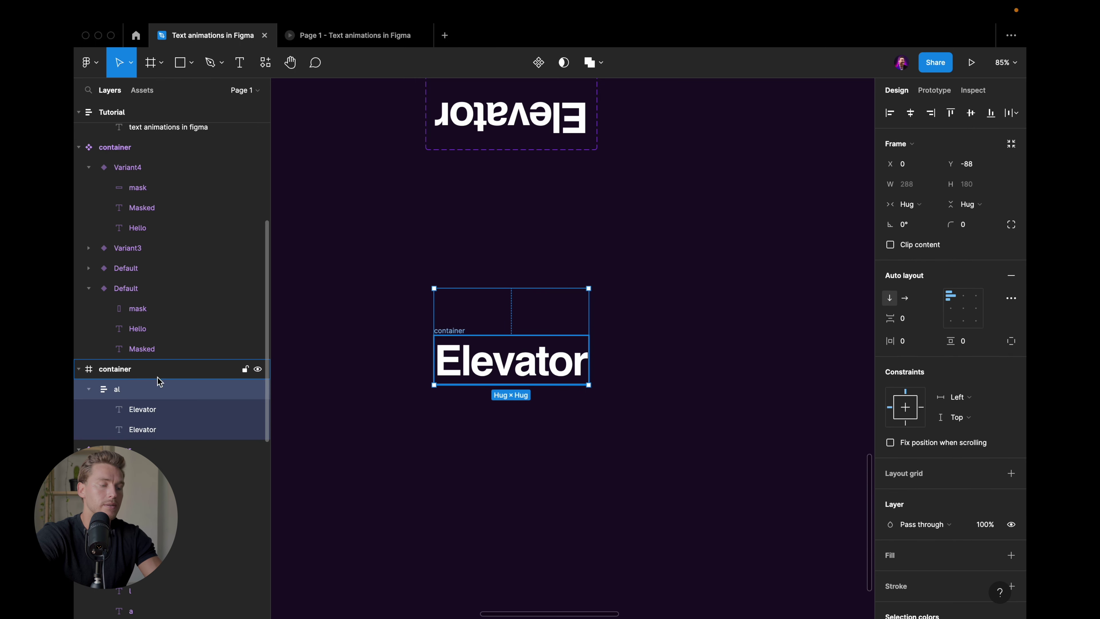
{"action": "key", "text": "Escape"}
{"action": "left_click", "coordinate": [130, 391]}
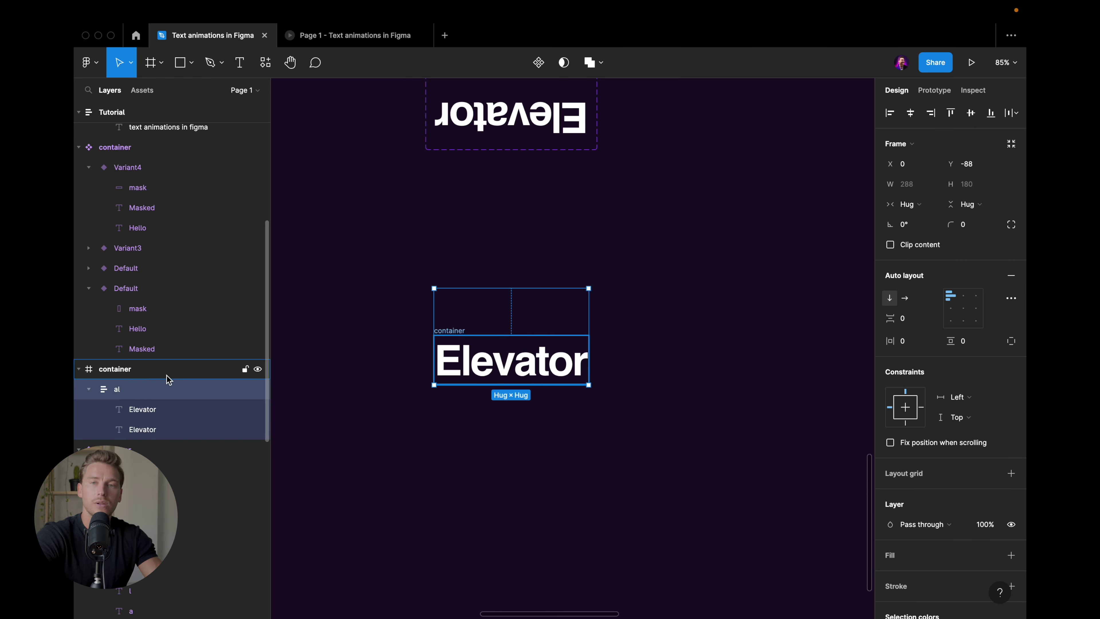
- Turn off Clip content on the detached Elevator container, inspect the overflowing al frame, and undo the change
{"action": "key", "text": "Escape"}
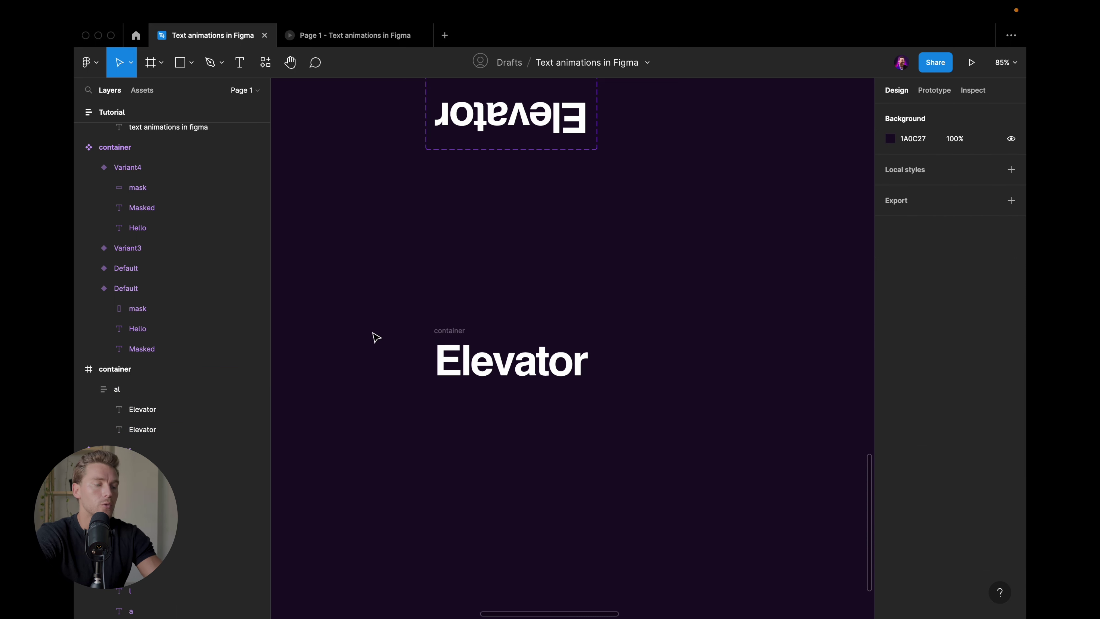
{"action": "left_click", "coordinate": [511, 360]}
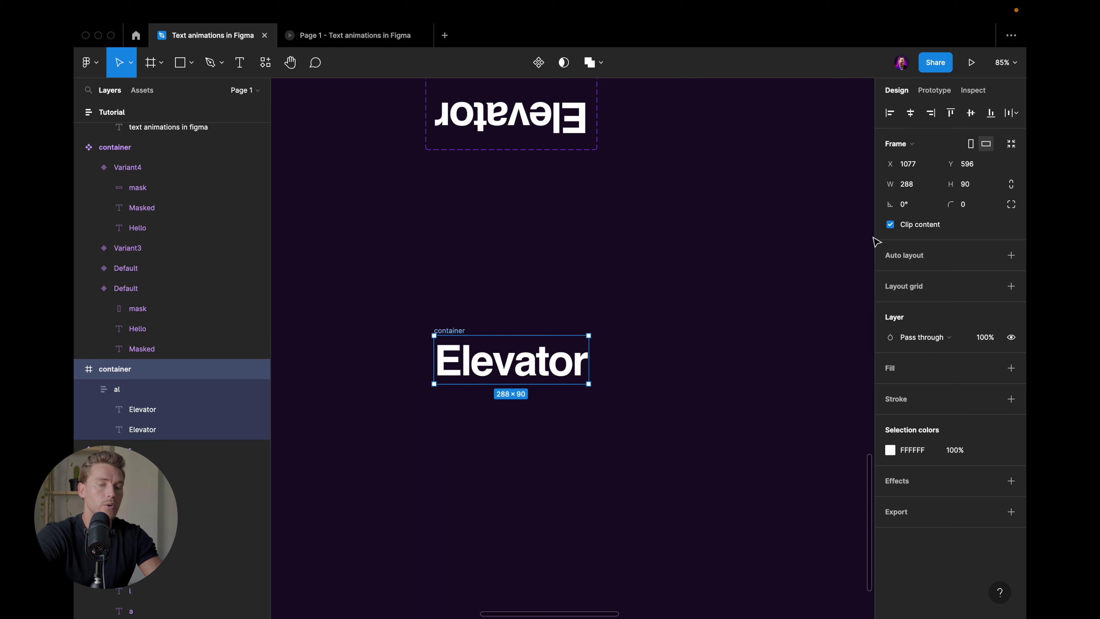
{"action": "left_click", "coordinate": [890, 225]}
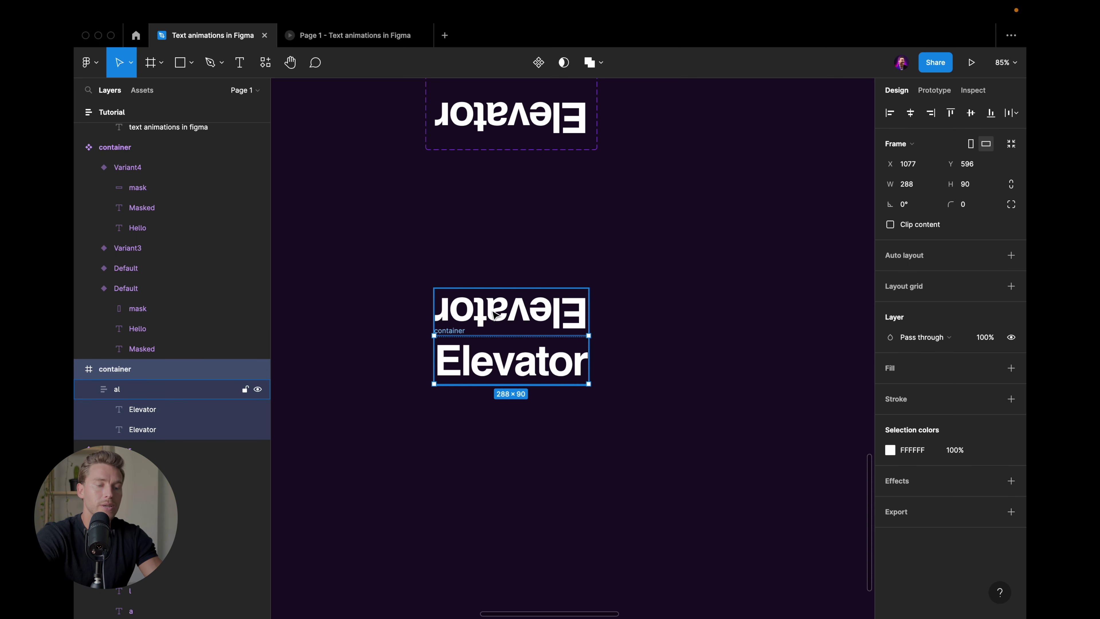
{"action": "left_click", "coordinate": [519, 320]}
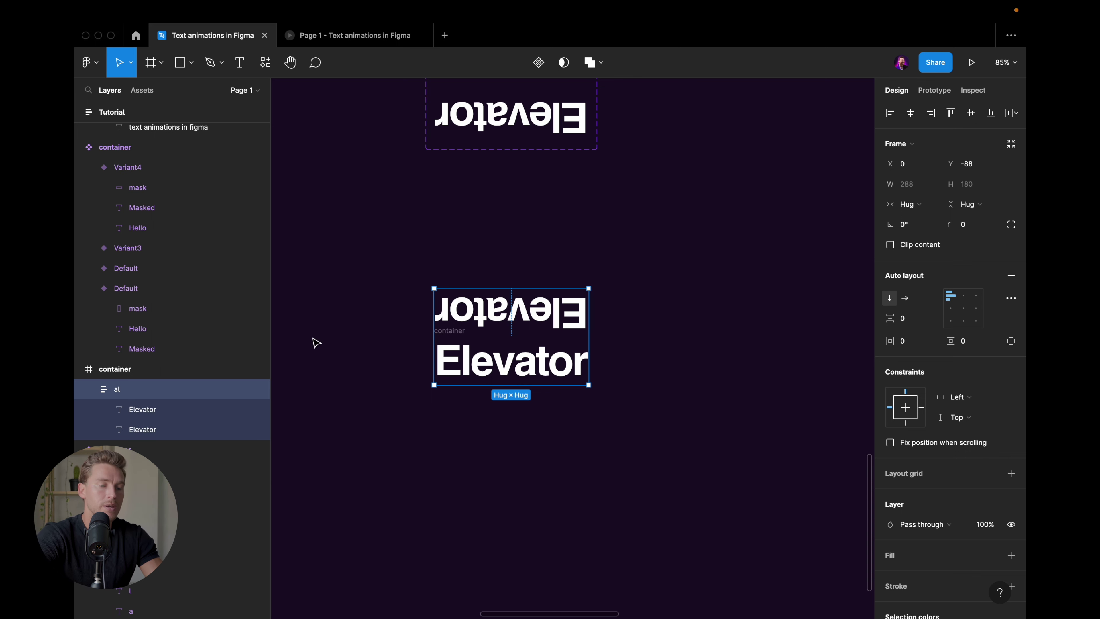
{"action": "key", "text": "super+z"}
{"action": "key", "text": "super+z"}
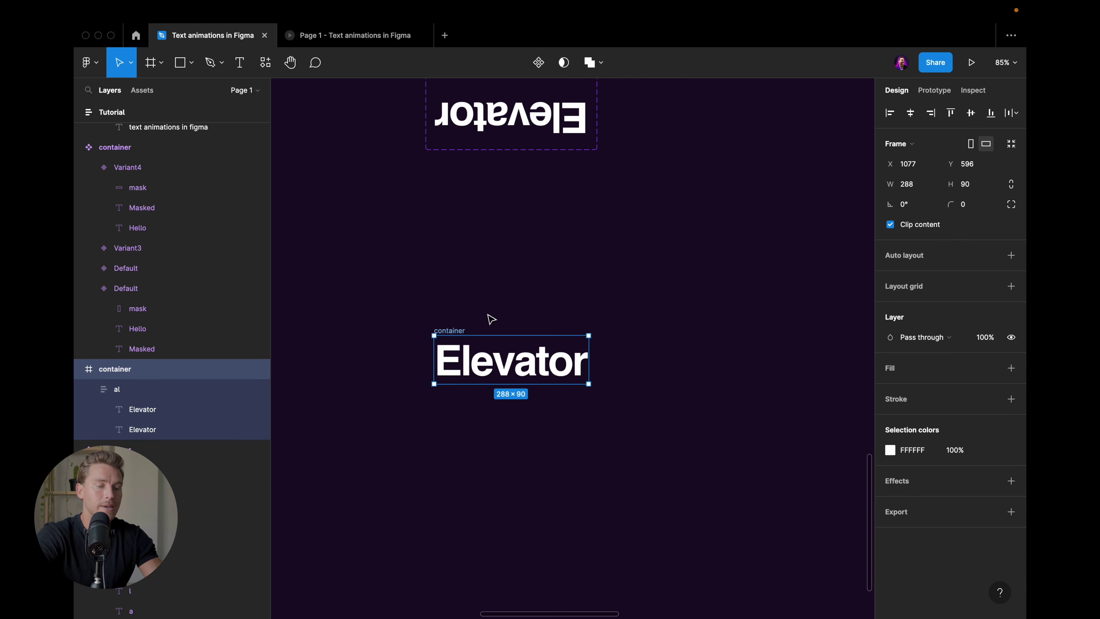
- Duplicate the detached Elevator container directly below the original and expand the copy's layers
{"action": "left_click", "coordinate": [458, 325]}
{"action": "left_click", "coordinate": [466, 327]}
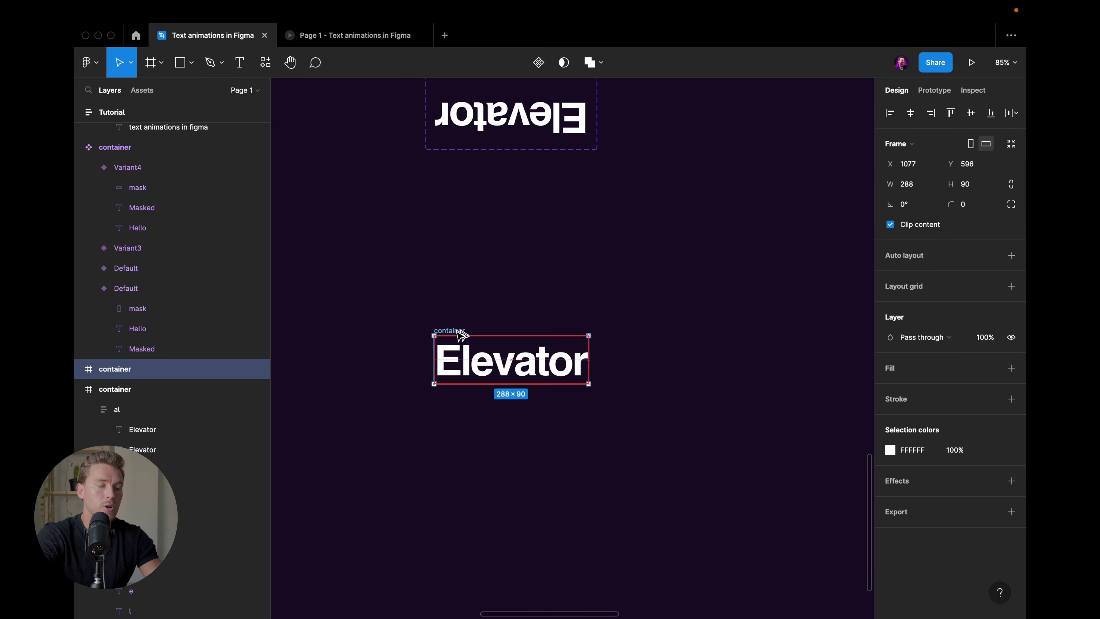
{"action": "left_click_drag", "start_coordinate": [466, 328], "coordinate": [466, 396]}
{"action": "left_click", "coordinate": [82, 382], "text": "shift"}
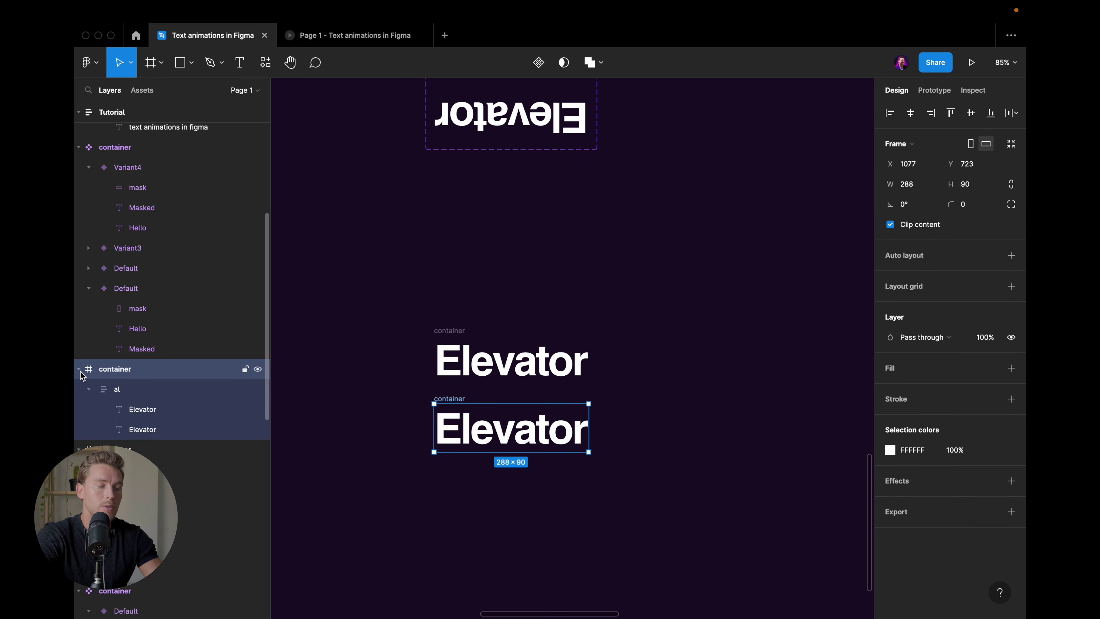
- Move the copy's nested al frame to Y 0 to show the upside-down Elevator, and shift the copy slightly lower
{"action": "key", "text": "shift+a"}
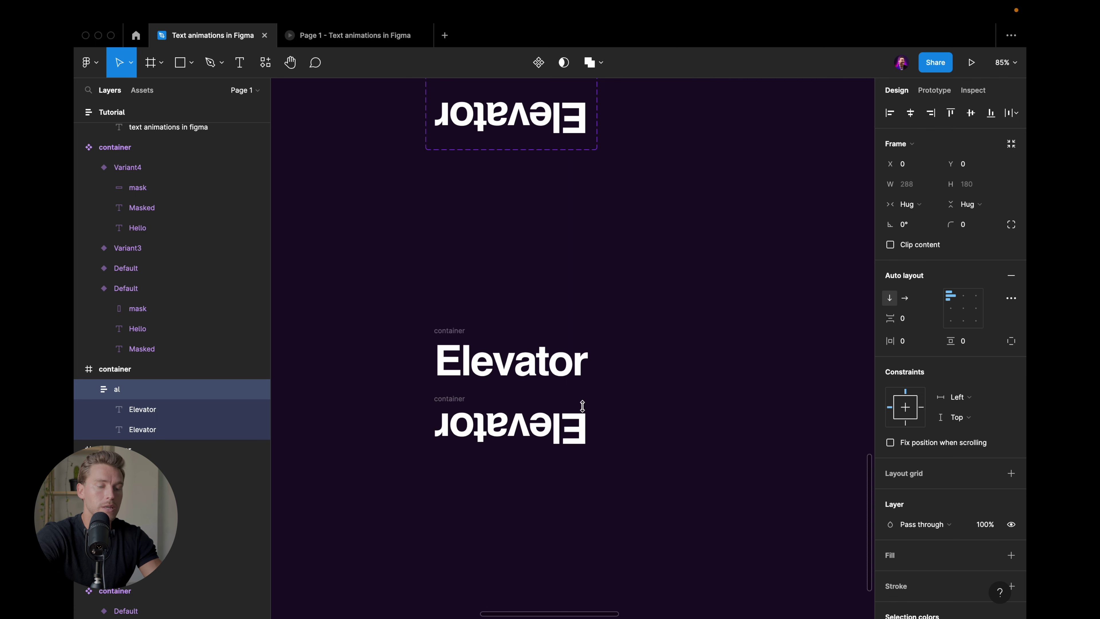
{"action": "left_click_drag", "start_coordinate": [582, 406], "coordinate": [582, 405]}
{"action": "key", "text": "Escape"}
{"action": "left_click_drag", "start_coordinate": [448, 398], "coordinate": [448, 407]}
- Combine the upright and upside-down Elevator containers into a component set
{"action": "left_click", "coordinate": [593, 489]}
{"action": "left_click_drag", "start_coordinate": [638, 512], "coordinate": [418, 321]}
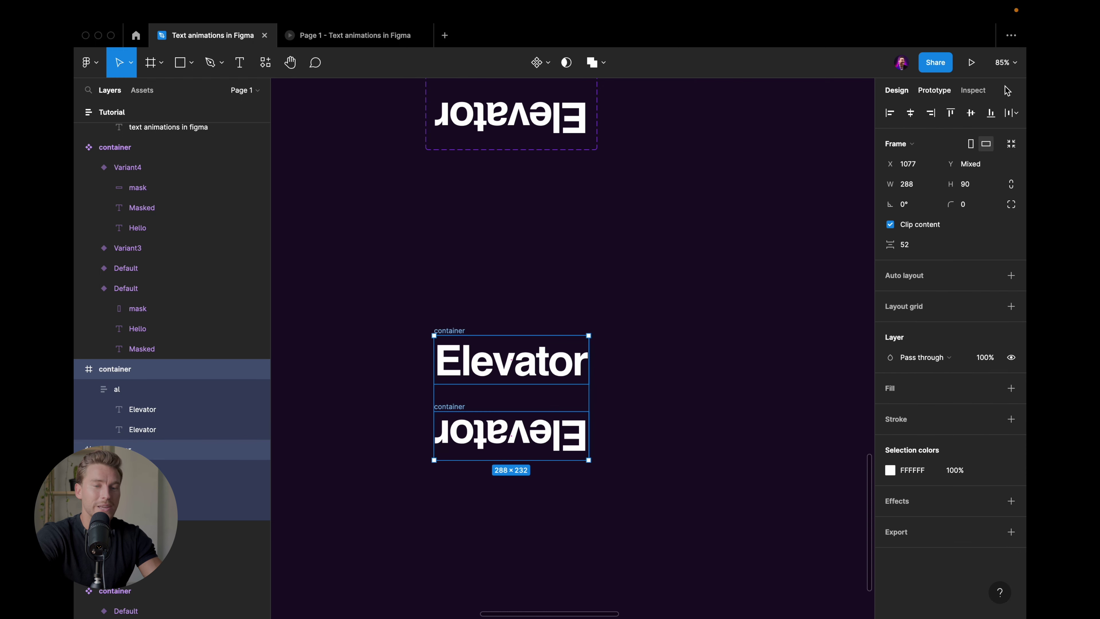
{"action": "left_click", "coordinate": [938, 89]}
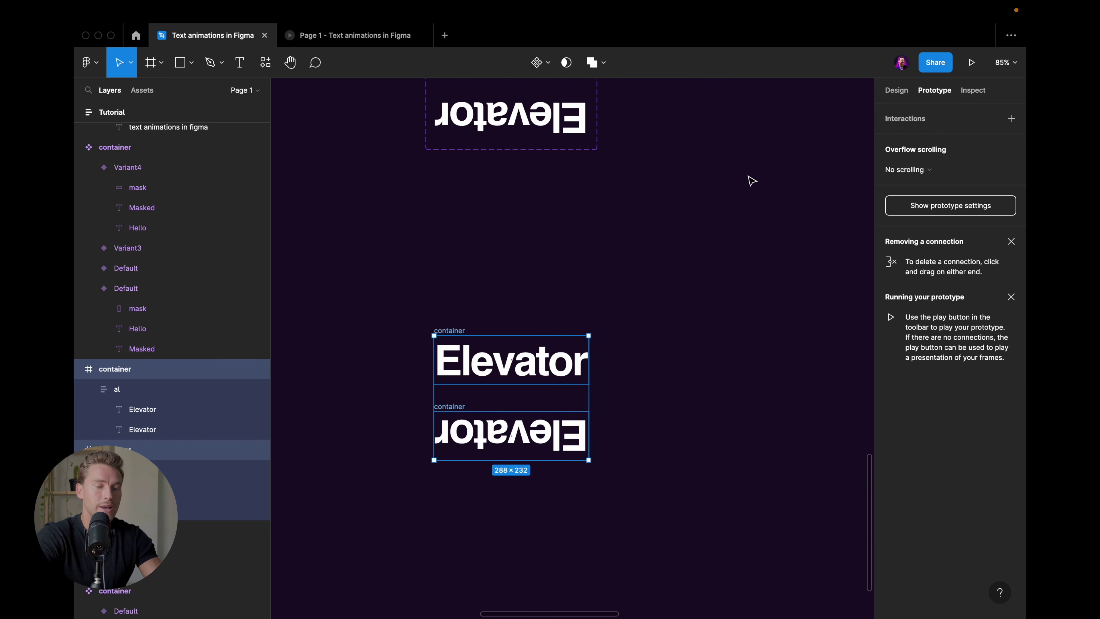
{"action": "left_click_drag", "start_coordinate": [680, 507], "coordinate": [410, 317]}
{"action": "left_click", "coordinate": [548, 63]}
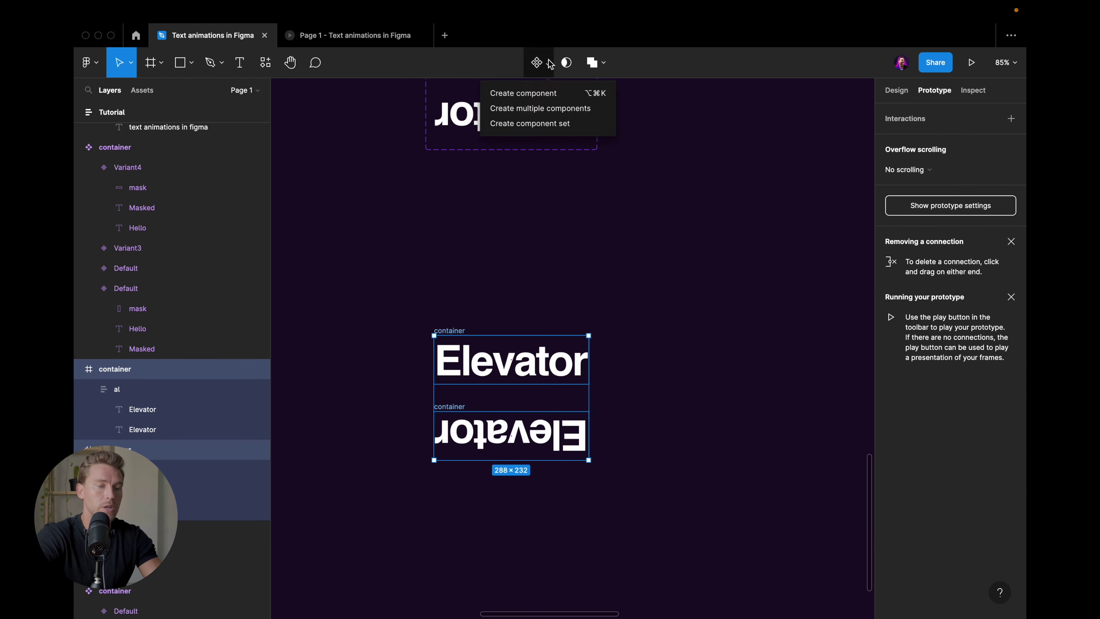
{"action": "left_click", "coordinate": [541, 125]}
- Connect the upright Elevator variant to the upside-down variant with an After delay trigger of 1 ms
{"action": "left_click", "coordinate": [564, 343]}
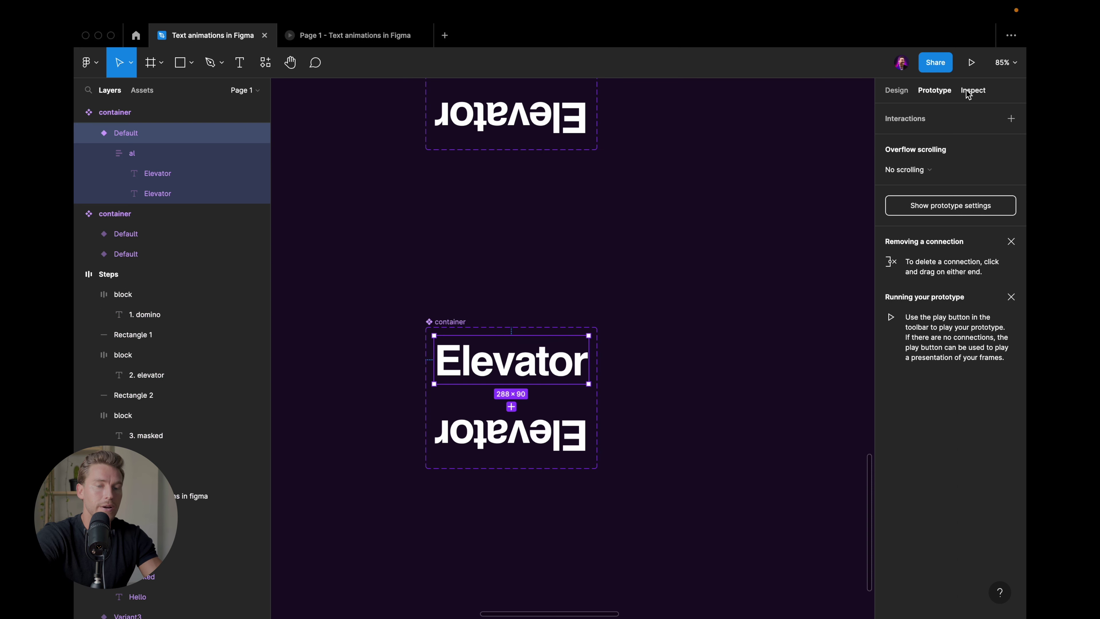
{"action": "scroll", "coordinate": [523, 385], "scroll_direction": "up", "scroll_amount": 2}
{"action": "left_click_drag", "start_coordinate": [509, 383], "coordinate": [534, 422]}
{"action": "left_click", "coordinate": [773, 170]}
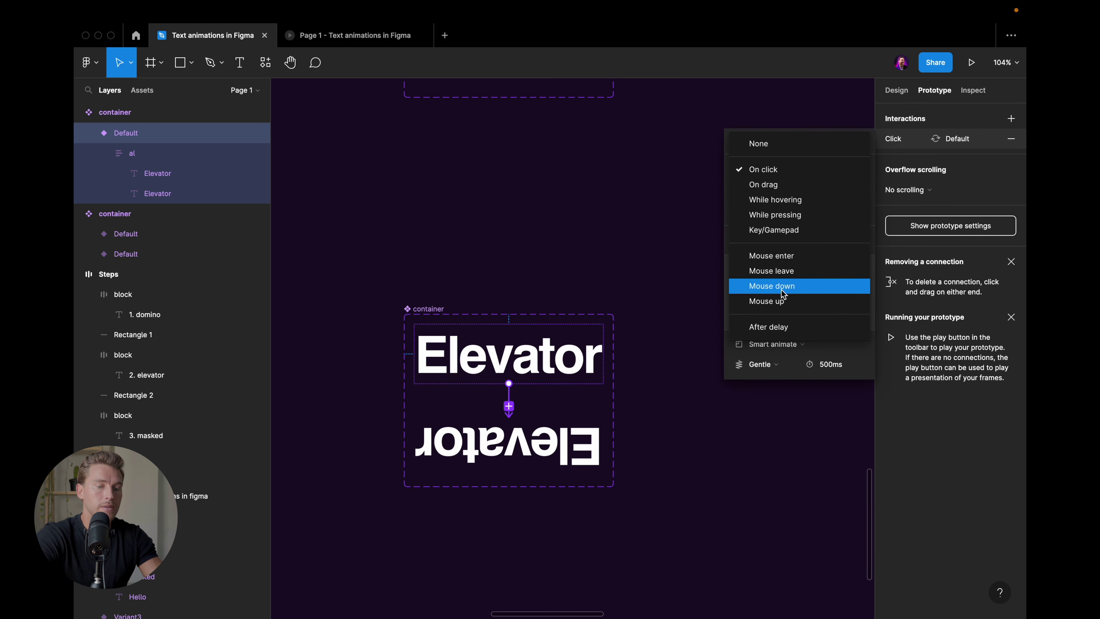
{"action": "left_click", "coordinate": [777, 324]}
{"action": "left_click", "coordinate": [845, 171]}
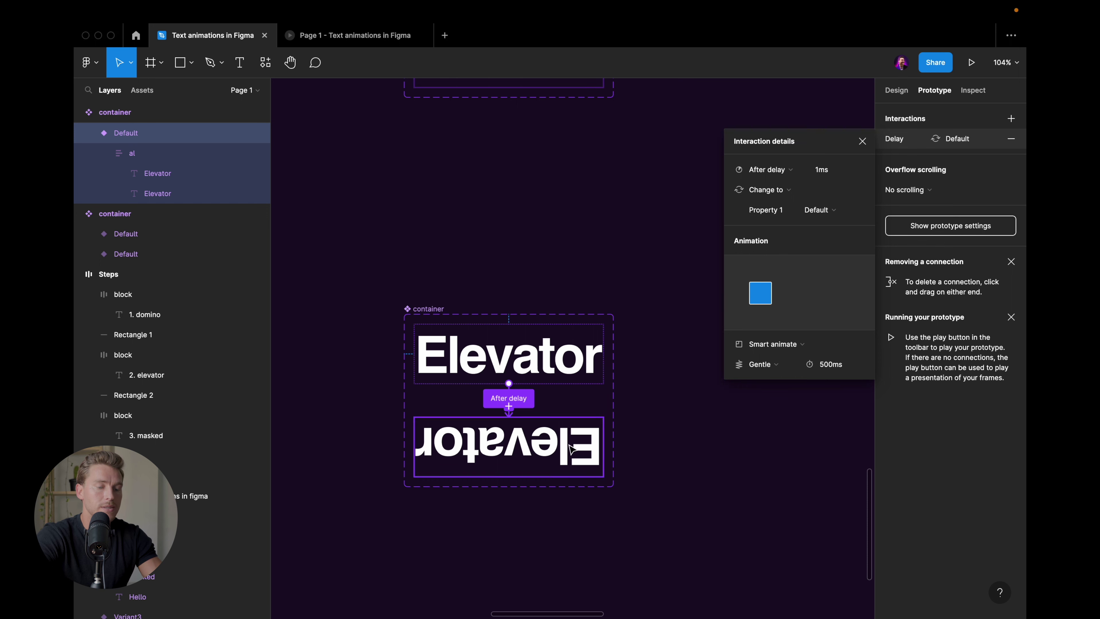
- Connect the upside-down Elevator variant back to the upright one with an After delay trigger of 1 ms
{"action": "left_click", "coordinate": [599, 438]}
{"action": "left_click_drag", "start_coordinate": [603, 447], "coordinate": [562, 365]}
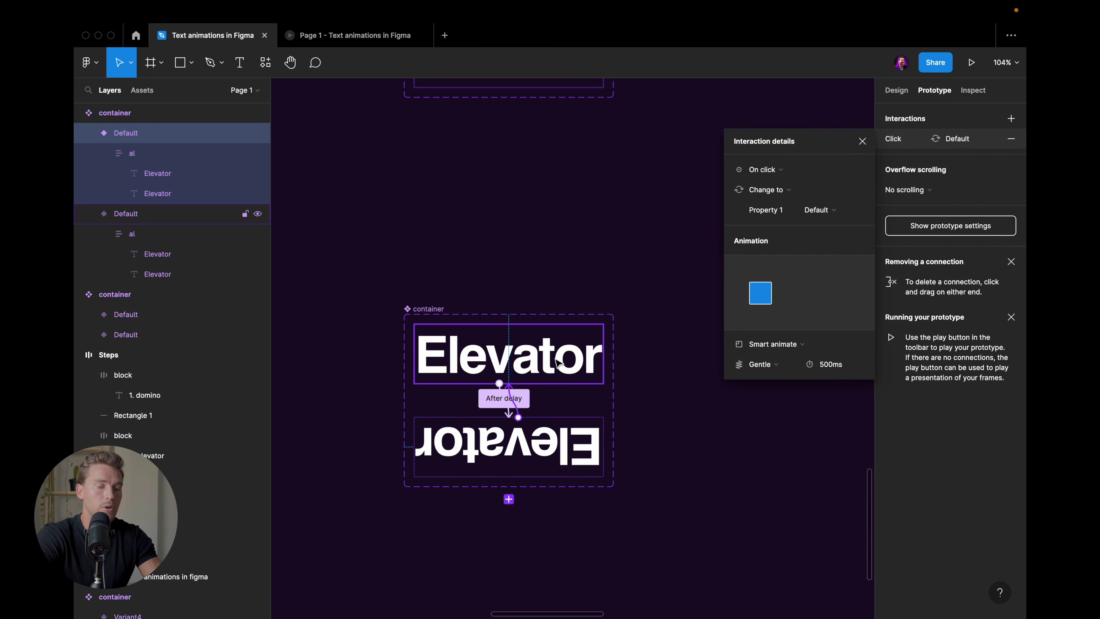
{"action": "left_click", "coordinate": [786, 174]}
{"action": "left_click", "coordinate": [779, 327]}
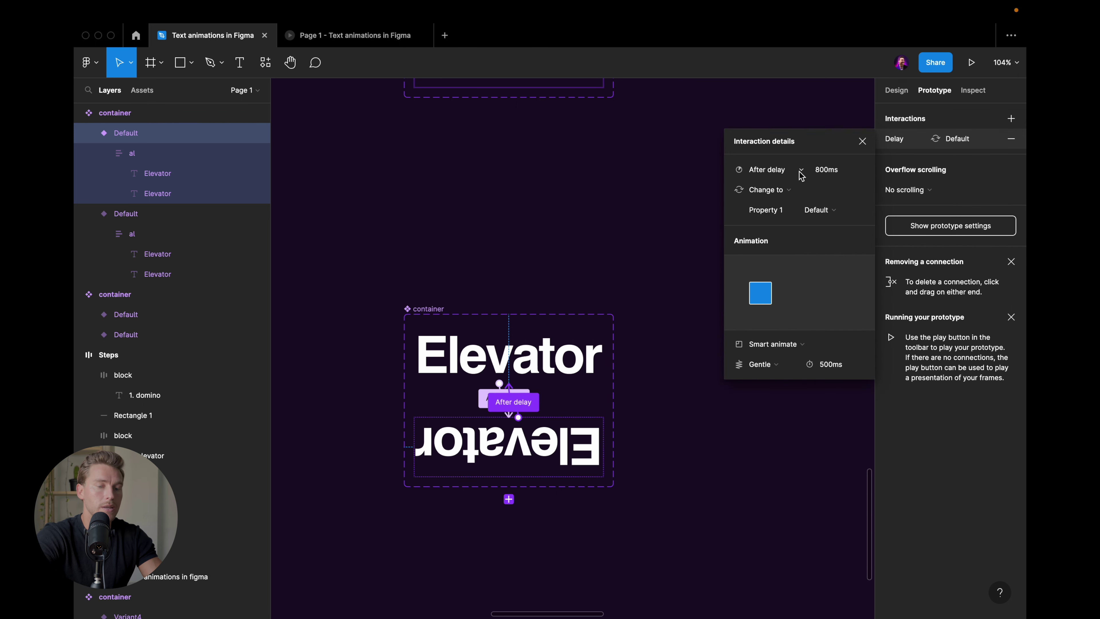
{"action": "left_click", "coordinate": [837, 169]}
{"action": "type", "text": "1"}
{"action": "key", "text": "Return"}
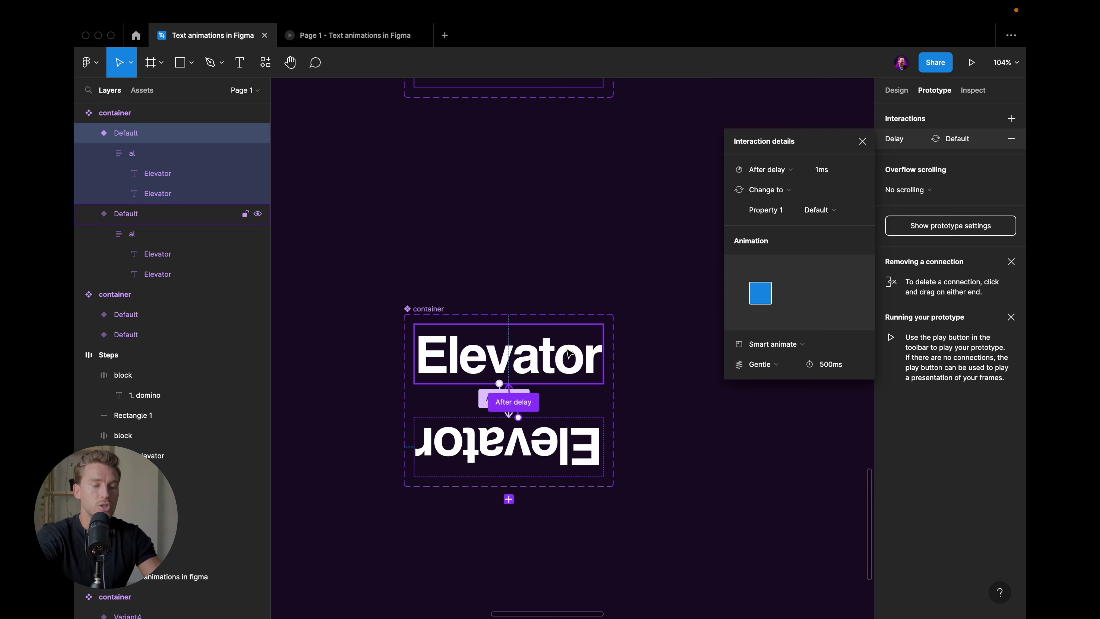
- Place an instance of the new upright Elevator variant in the Elevator frame, centred beneath the existing instance
{"action": "left_click", "coordinate": [589, 184]}
{"action": "scroll", "coordinate": [590, 184], "scroll_direction": "down", "scroll_amount": 5, "text": "ctrl"}
{"action": "left_click", "coordinate": [574, 289]}
{"action": "left_click", "coordinate": [692, 235]}
{"action": "scroll", "coordinate": [692, 236], "scroll_direction": "down", "scroll_amount": 1, "text": "ctrl"}
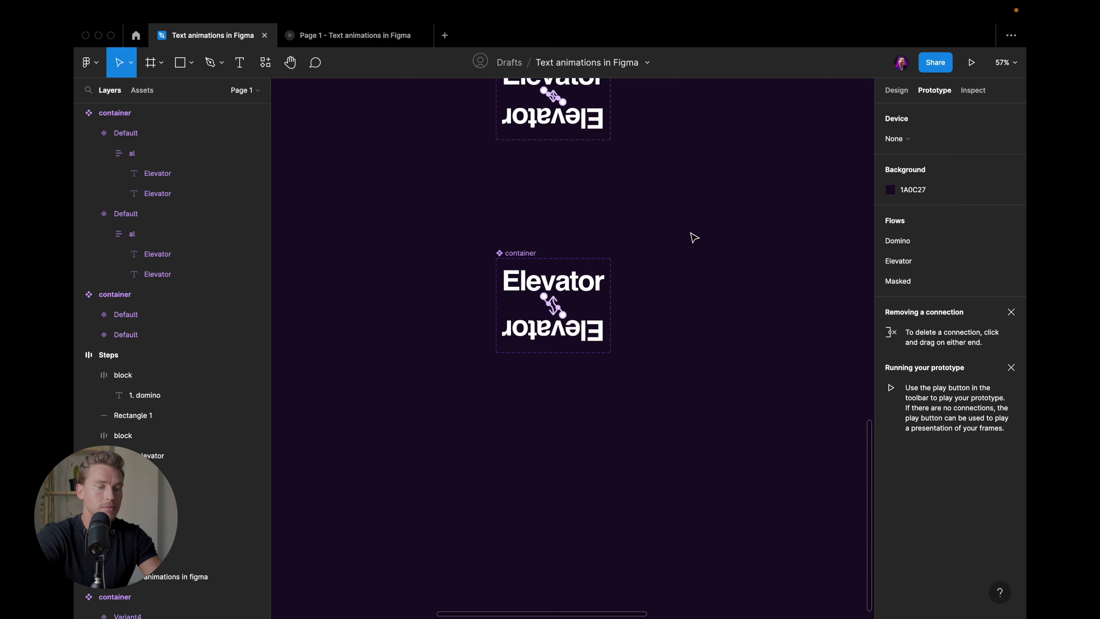
{"action": "scroll", "coordinate": [692, 236], "scroll_direction": "up", "scroll_amount": 6}
{"action": "scroll", "coordinate": [692, 236], "scroll_direction": "down", "scroll_amount": 2}
{"action": "scroll", "coordinate": [658, 276], "scroll_direction": "up", "scroll_amount": 4, "text": "ctrl"}
{"action": "key", "text": "super+v"}
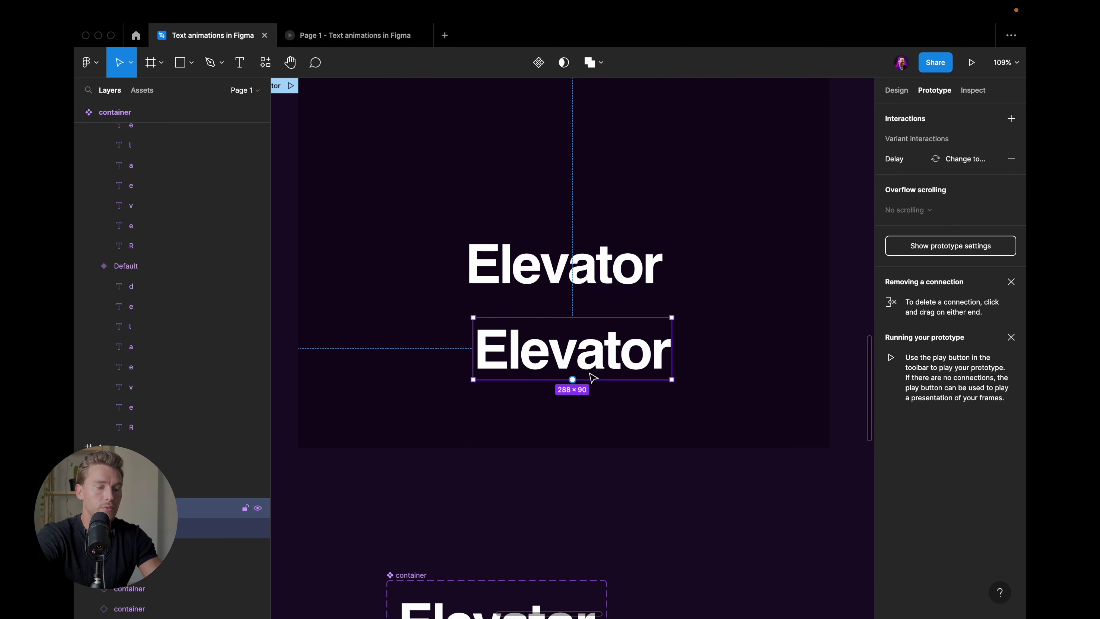
{"action": "left_click_drag", "start_coordinate": [614, 359], "coordinate": [604, 373]}
- Preview the Elevator flow in the prototype and return to the design file
{"action": "left_click", "coordinate": [328, 37]}
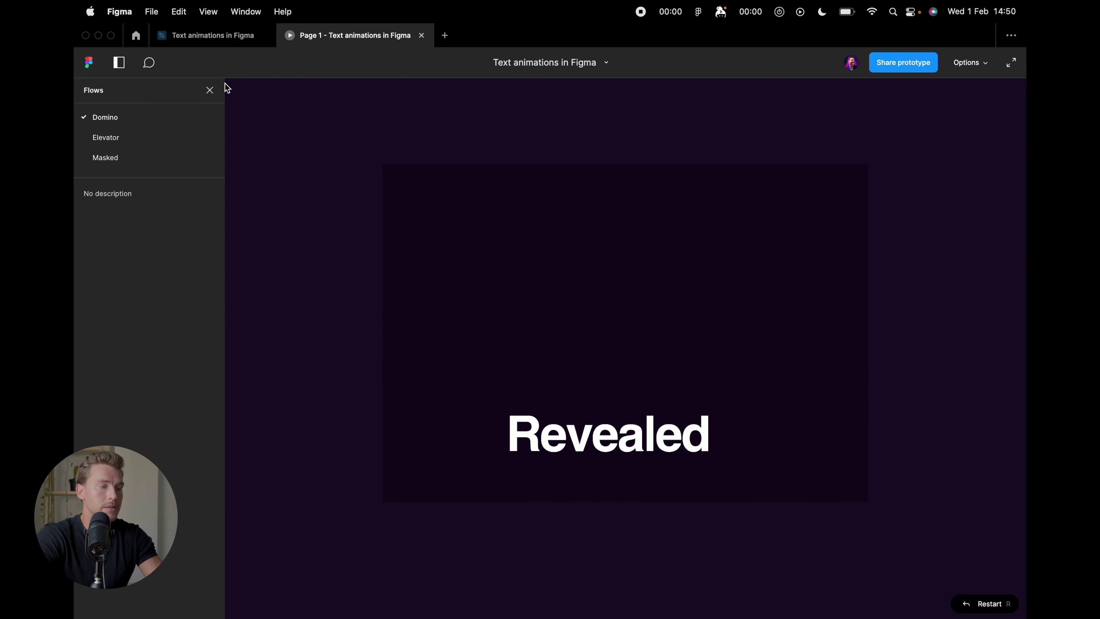
{"action": "left_click", "coordinate": [165, 137]}
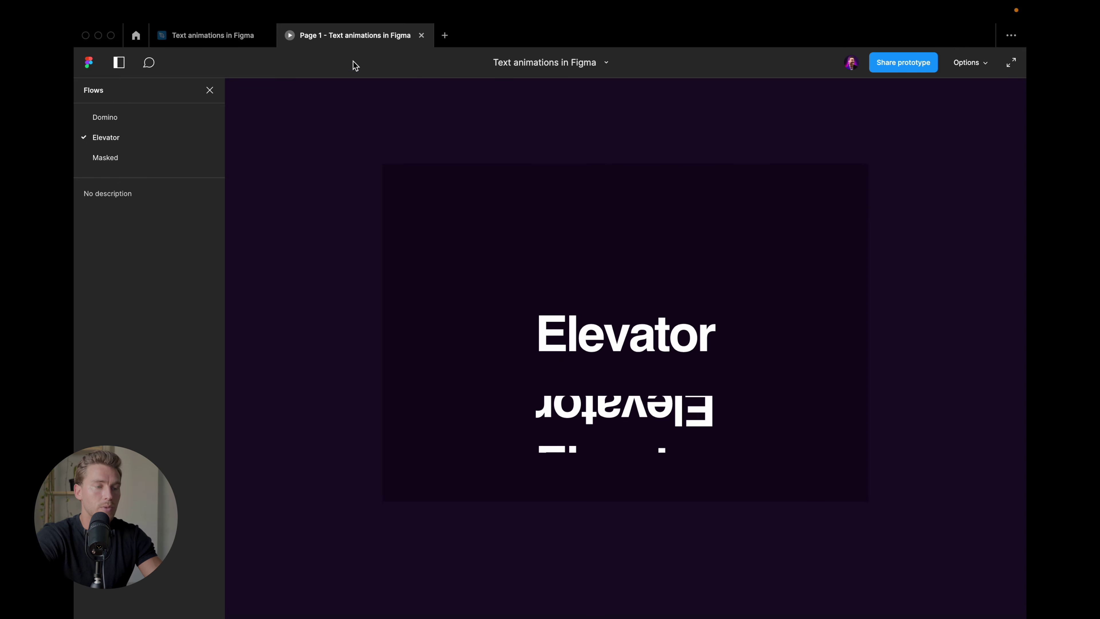
{"action": "left_click", "coordinate": [210, 39]}
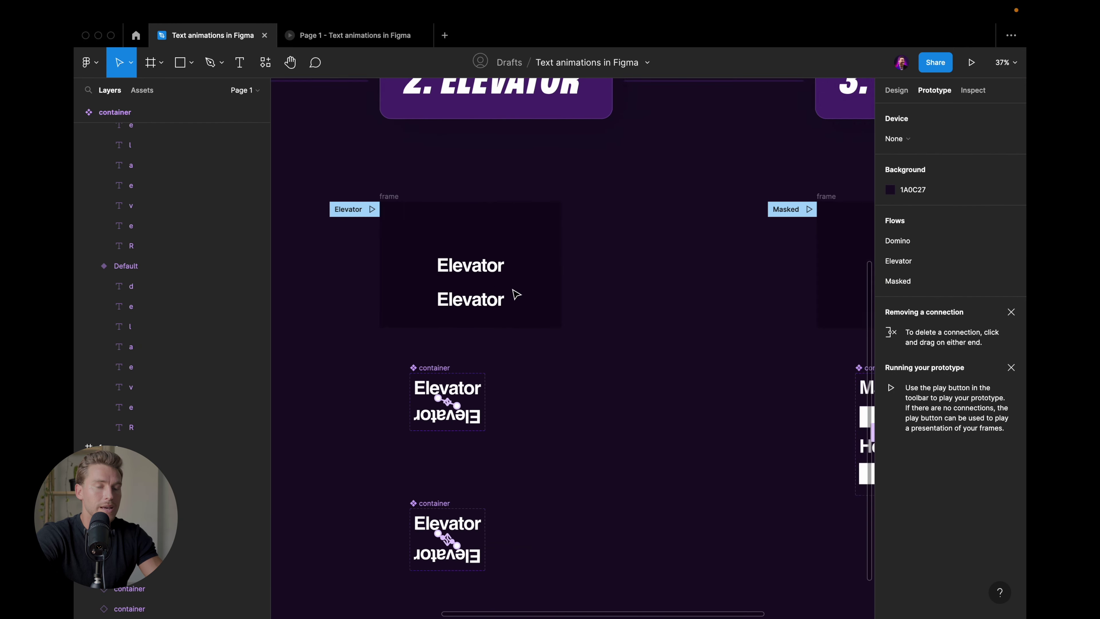
- Place a copy of the top Masked variant below its component set and detach the instance into a plain container frame
{"action": "key", "text": "n"}
{"action": "scroll", "coordinate": [515, 294], "scroll_direction": "up", "scroll_amount": 5}
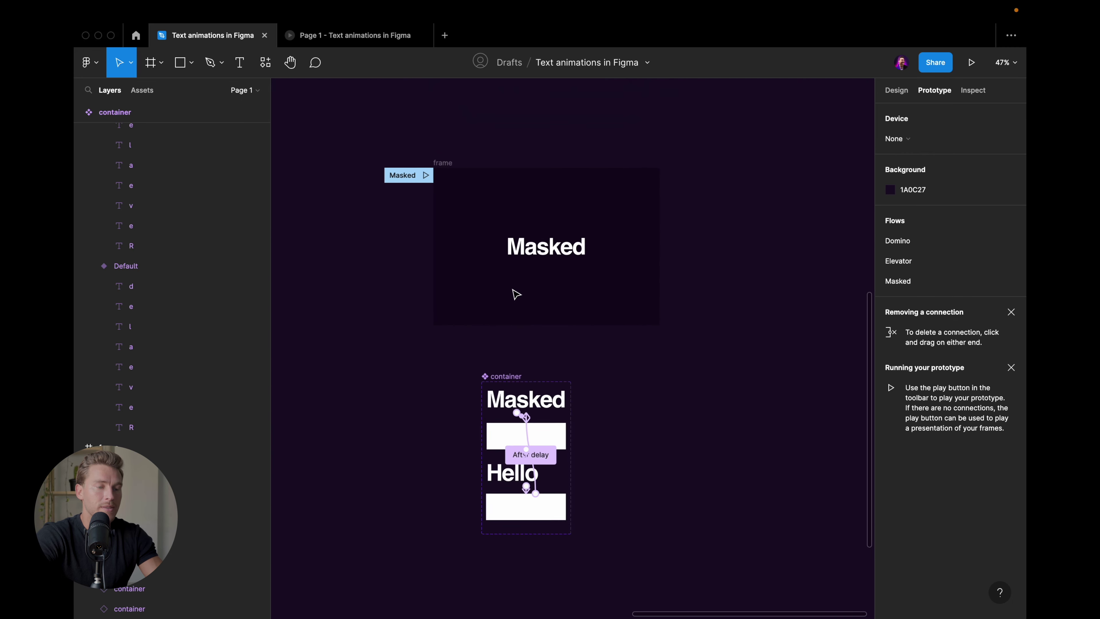
{"action": "scroll", "coordinate": [515, 294], "scroll_direction": "up", "scroll_amount": 2}
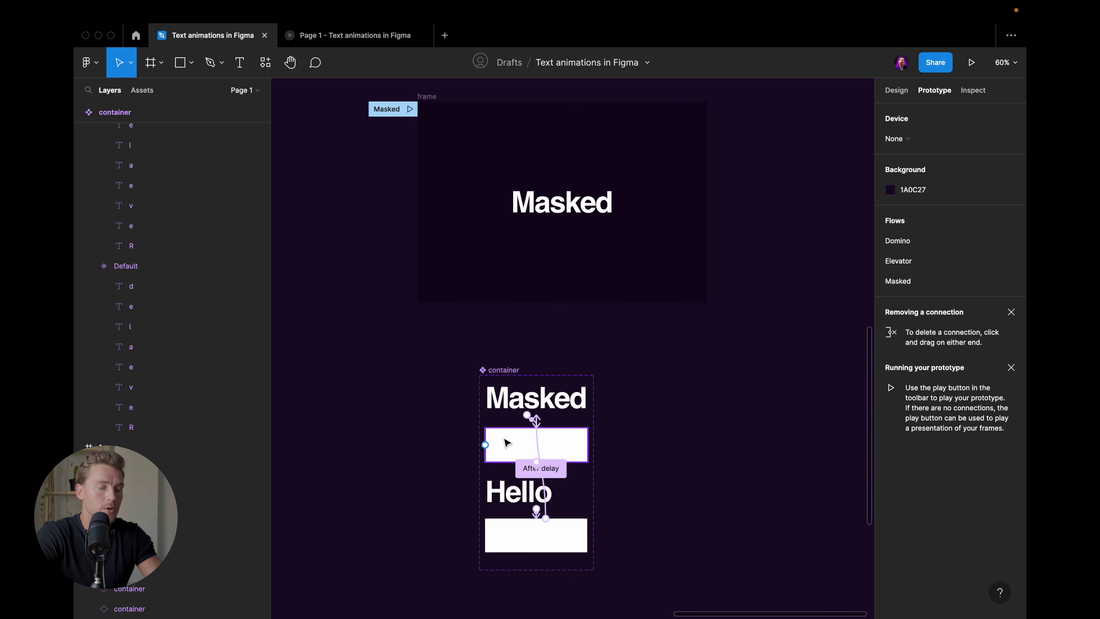
{"action": "scroll", "coordinate": [503, 442], "scroll_direction": "down", "scroll_amount": 3}
{"action": "left_click_drag", "start_coordinate": [481, 330], "coordinate": [482, 510], "text": "alt"}
{"action": "right_click", "coordinate": [498, 463]}
{"action": "left_click", "coordinate": [542, 432]}
{"action": "scroll", "coordinate": [482, 511], "scroll_direction": "down", "scroll_amount": 4}
{"action": "scroll", "coordinate": [481, 511], "scroll_direction": "up", "scroll_amount": 3}
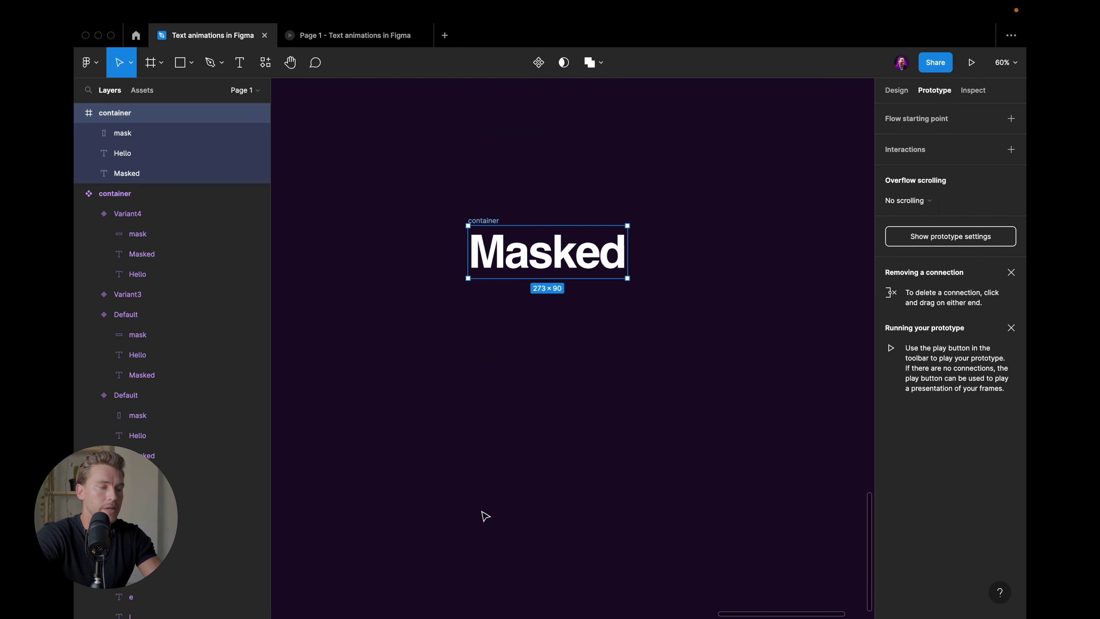
- Turn off Clip content on the detached Masked container and inspect its overflowing mask rectangle and Hello text layer
{"action": "scroll", "coordinate": [507, 225], "scroll_direction": "up", "scroll_amount": 3}
{"action": "scroll", "coordinate": [420, 344], "scroll_direction": "up", "scroll_amount": 5, "text": "ctrl"}
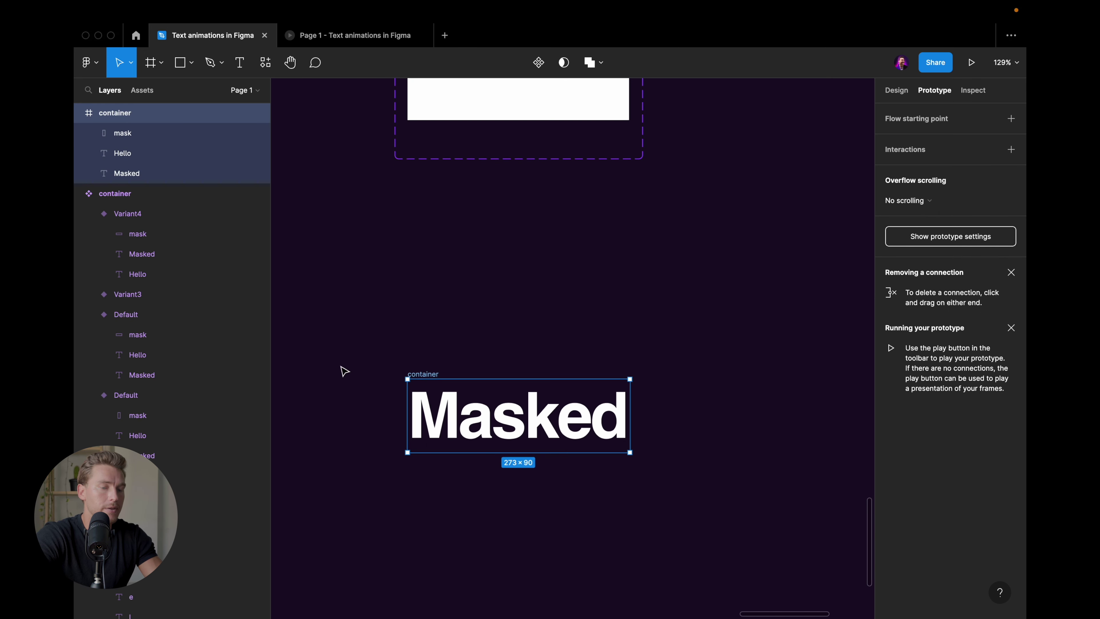
{"action": "left_click", "coordinate": [898, 94]}
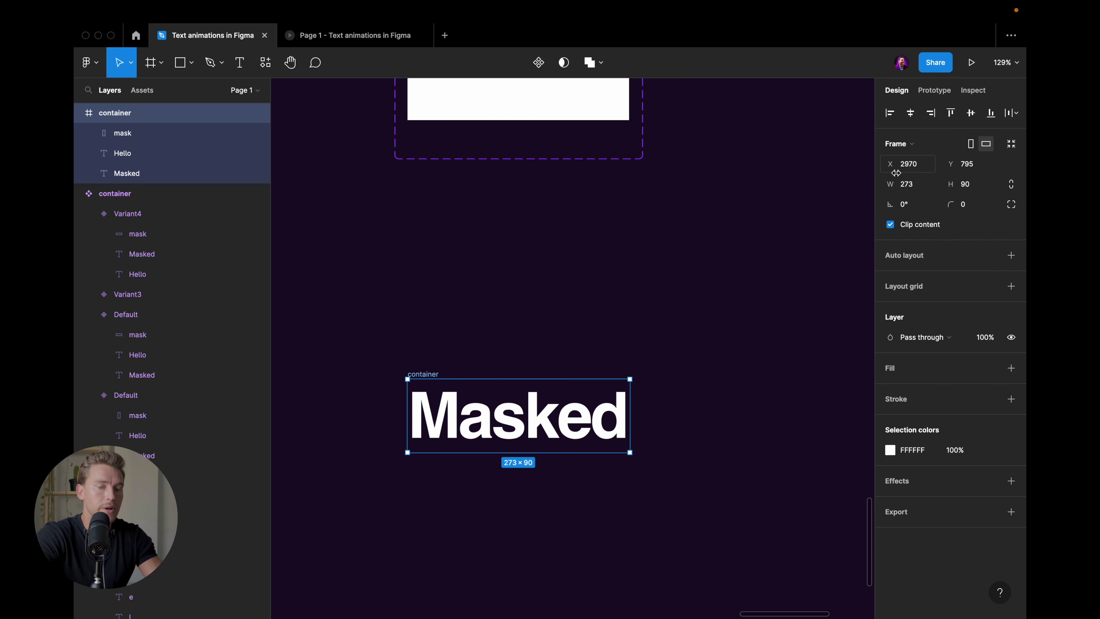
{"action": "left_click", "coordinate": [890, 225]}
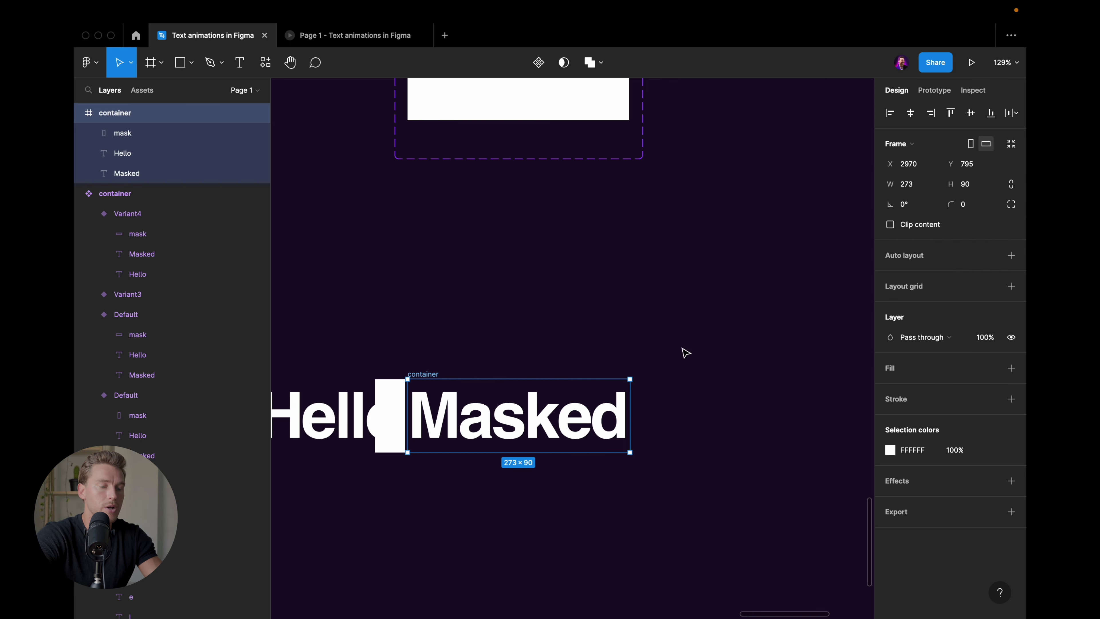
{"action": "scroll", "coordinate": [682, 352], "scroll_direction": "left", "scroll_amount": 3}
{"action": "key", "text": "Escape"}
{"action": "left_click", "coordinate": [490, 333]}
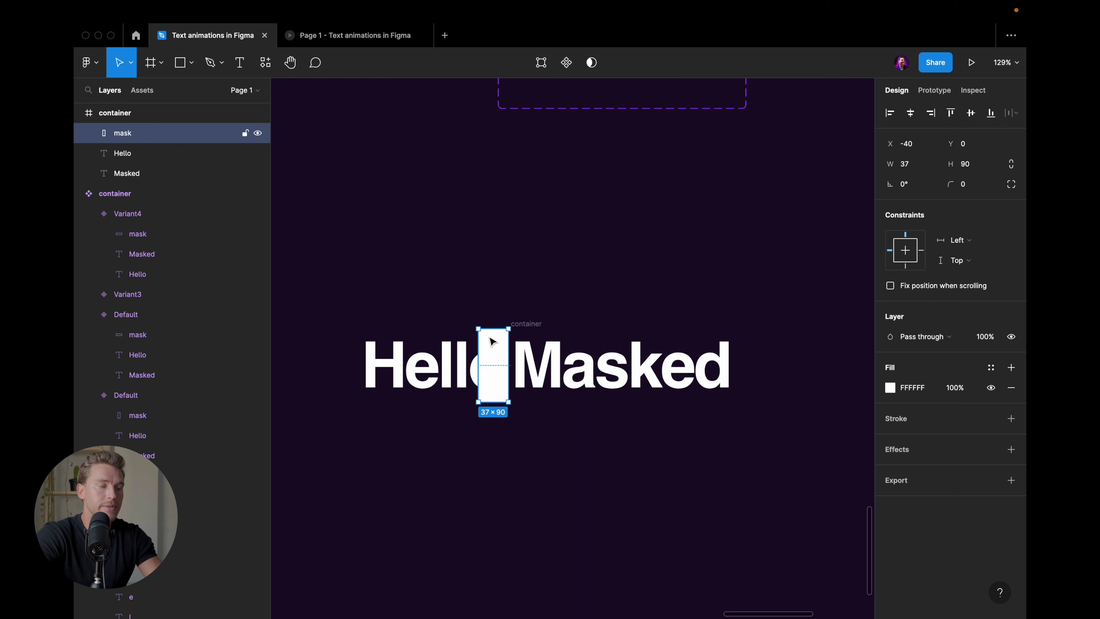
{"action": "left_click", "coordinate": [426, 363]}
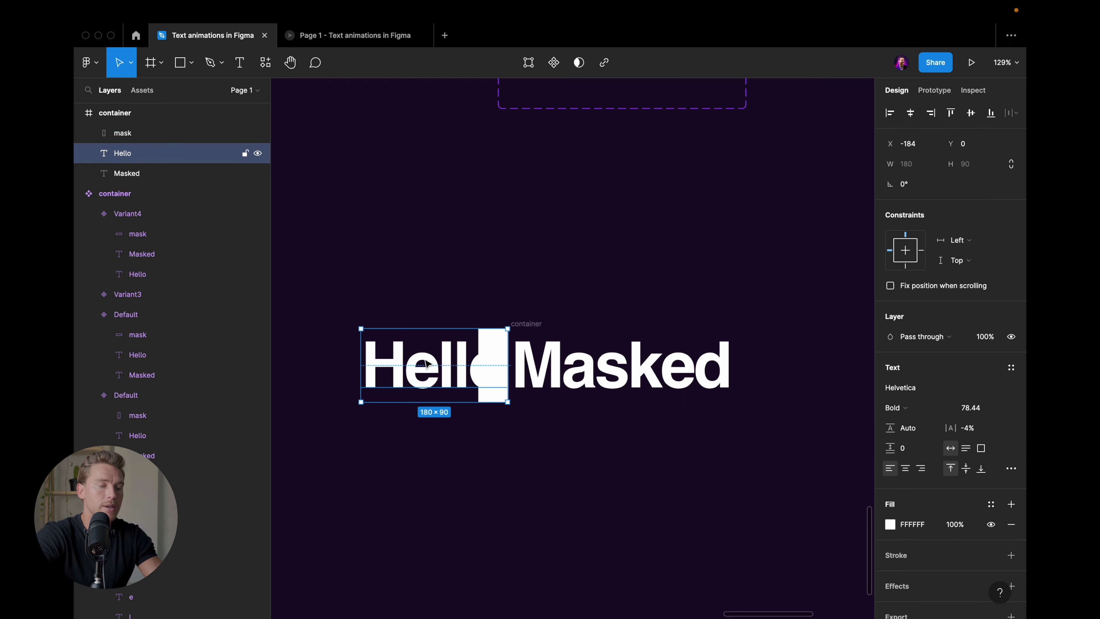
{"action": "key", "text": "Escape"}
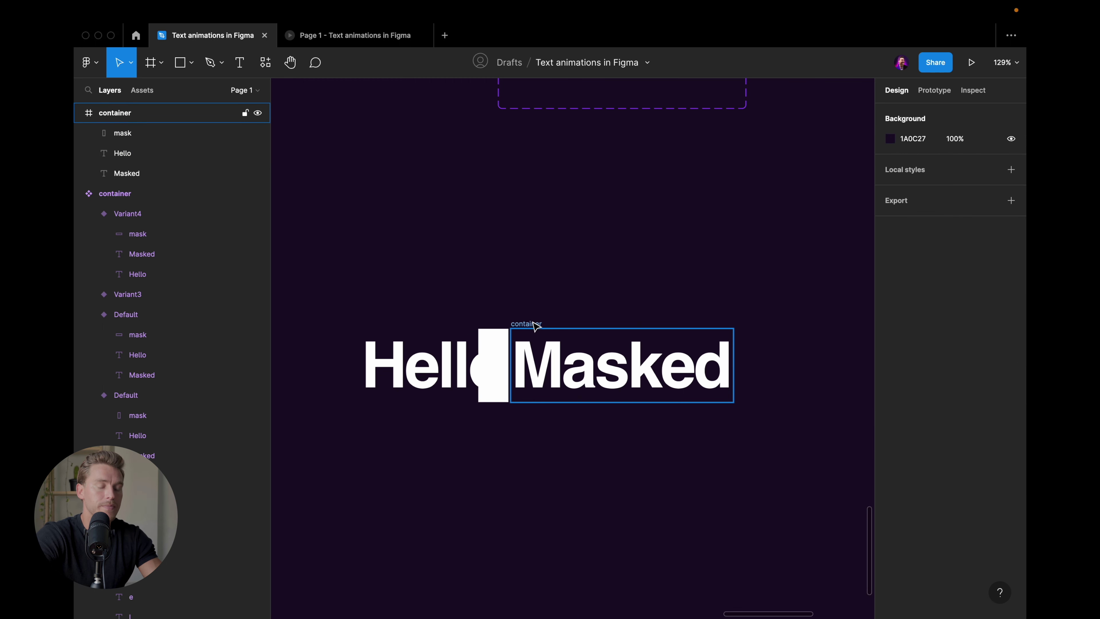
- Duplicate the unclipped Masked container directly below the original
{"action": "left_click", "coordinate": [533, 323]}
{"action": "scroll", "coordinate": [533, 322], "scroll_direction": "down", "scroll_amount": 2}
{"action": "scroll", "coordinate": [542, 325], "scroll_direction": "down", "scroll_amount": 3}
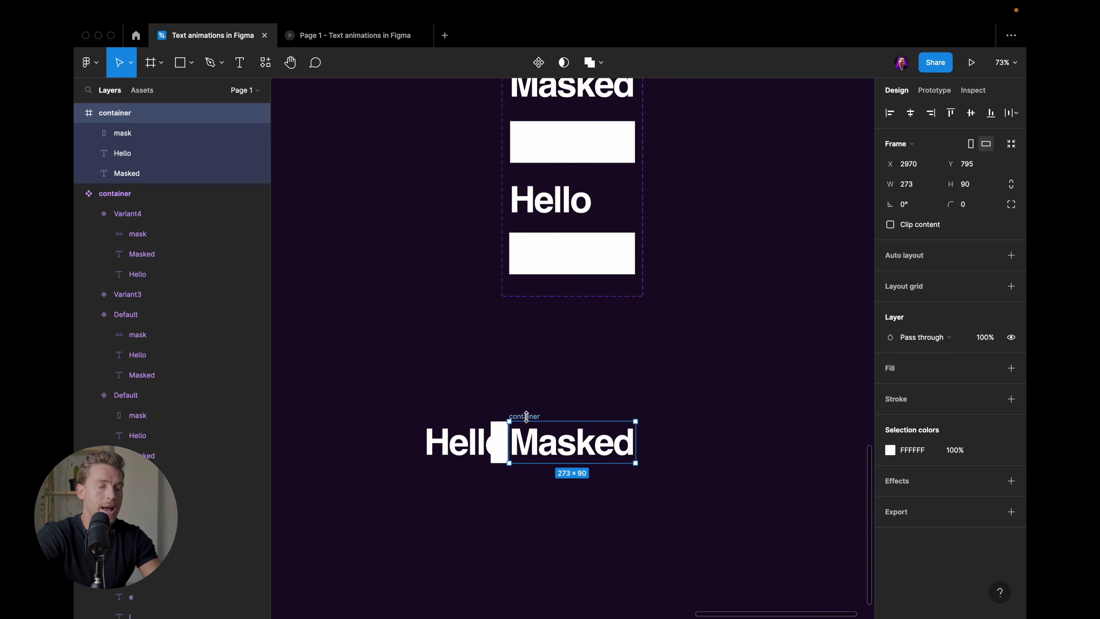
{"action": "left_click_drag", "start_coordinate": [529, 422], "coordinate": [529, 482]}
{"action": "scroll", "coordinate": [526, 481], "scroll_direction": "up", "scroll_amount": 5}
{"action": "key", "text": "Escape"}
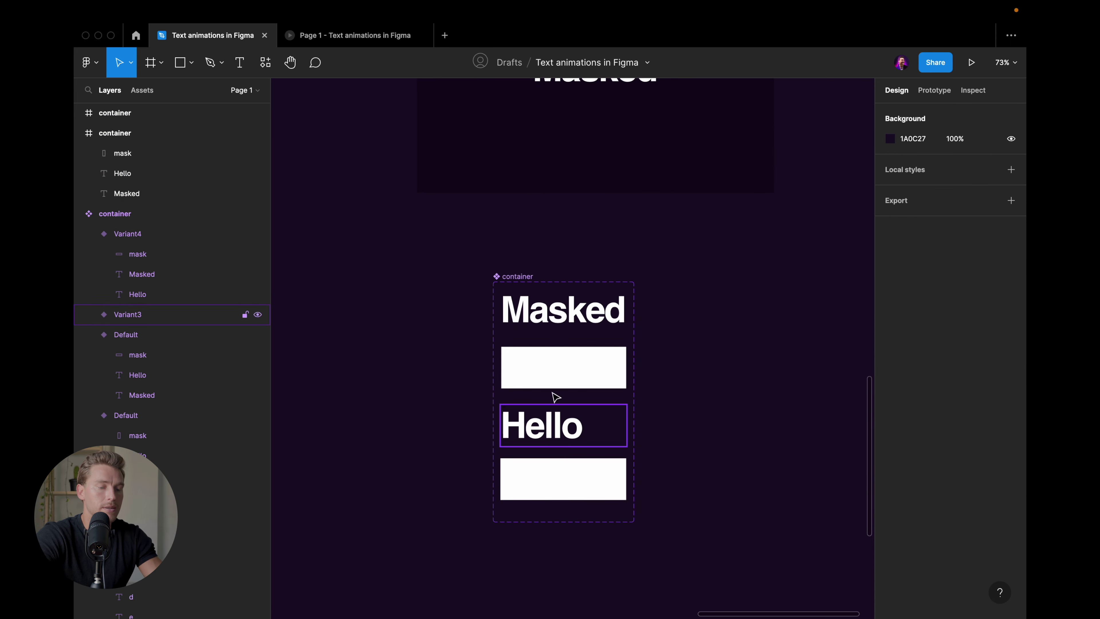
- Widen the mask in the lower unclipped container to 324 px so it covers the whole word Masked
{"action": "left_click", "coordinate": [549, 373]}
{"action": "scroll", "coordinate": [546, 361], "scroll_direction": "down", "scroll_amount": 8}
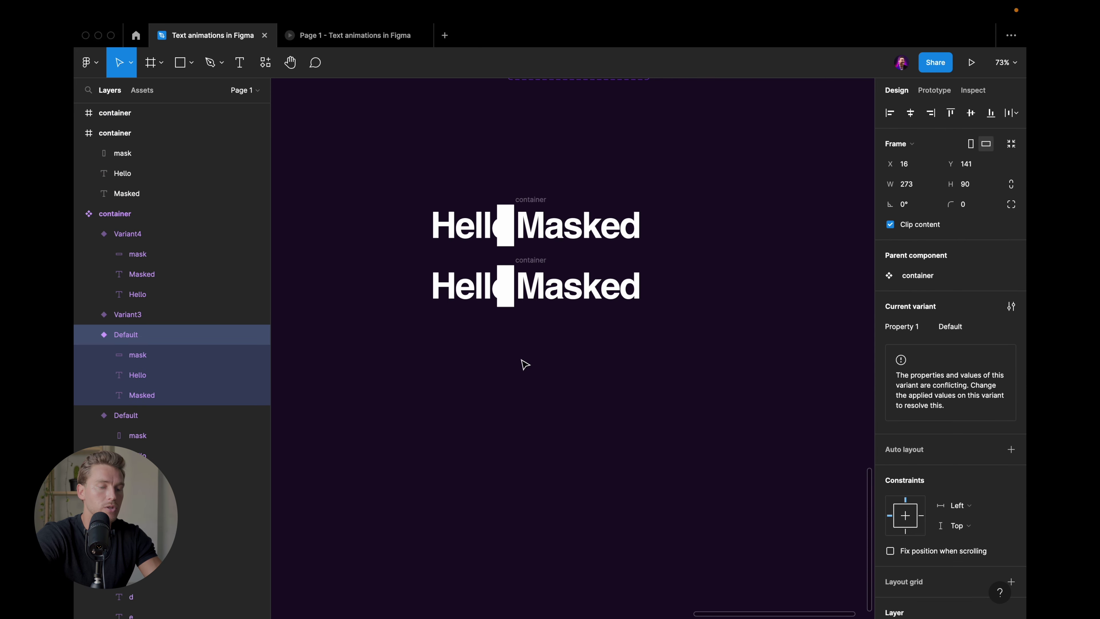
{"action": "scroll", "coordinate": [521, 349], "scroll_direction": "up", "scroll_amount": 1}
{"action": "scroll", "coordinate": [520, 342], "scroll_direction": "down", "scroll_amount": 1}
{"action": "left_click", "coordinate": [502, 314]}
{"action": "scroll", "coordinate": [501, 314], "scroll_direction": "up", "scroll_amount": 3}
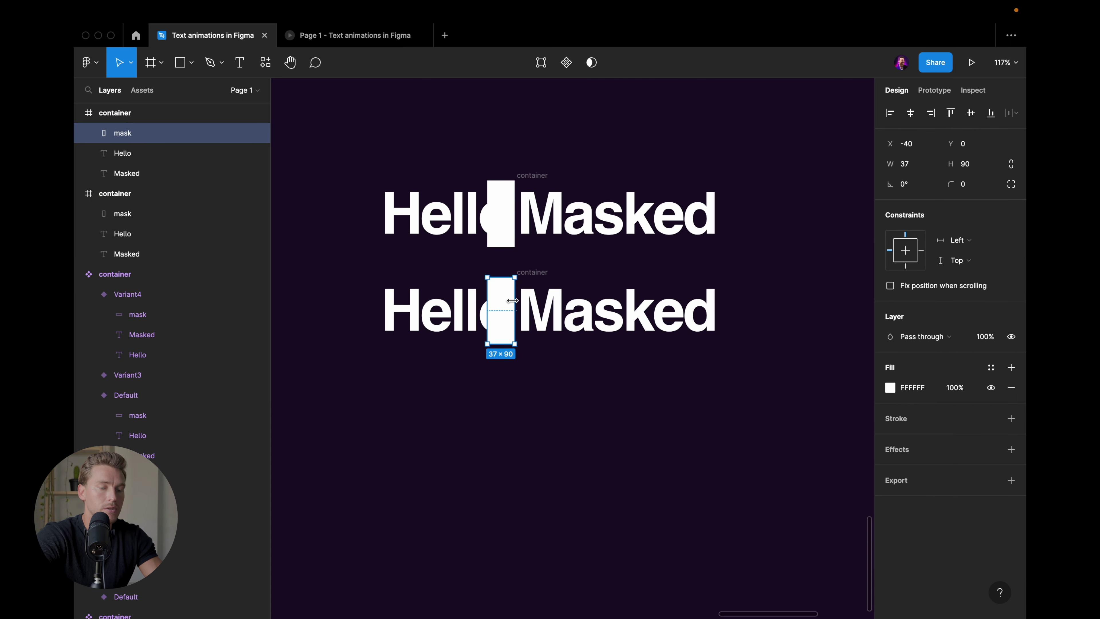
{"action": "left_click_drag", "start_coordinate": [512, 300], "coordinate": [732, 300]}
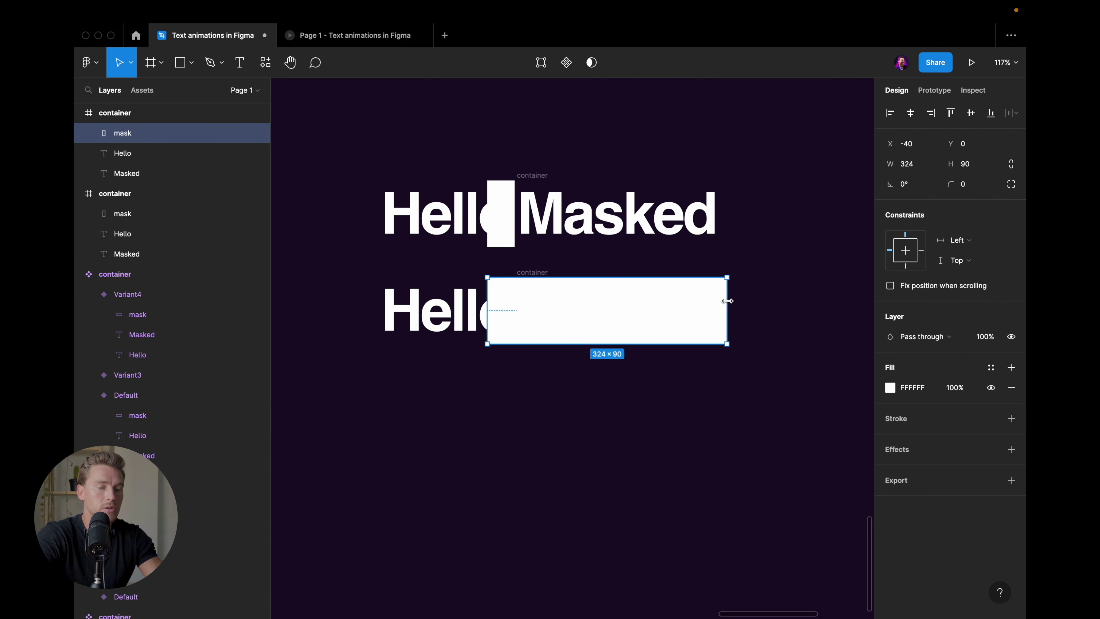
{"action": "key", "text": "Escape"}
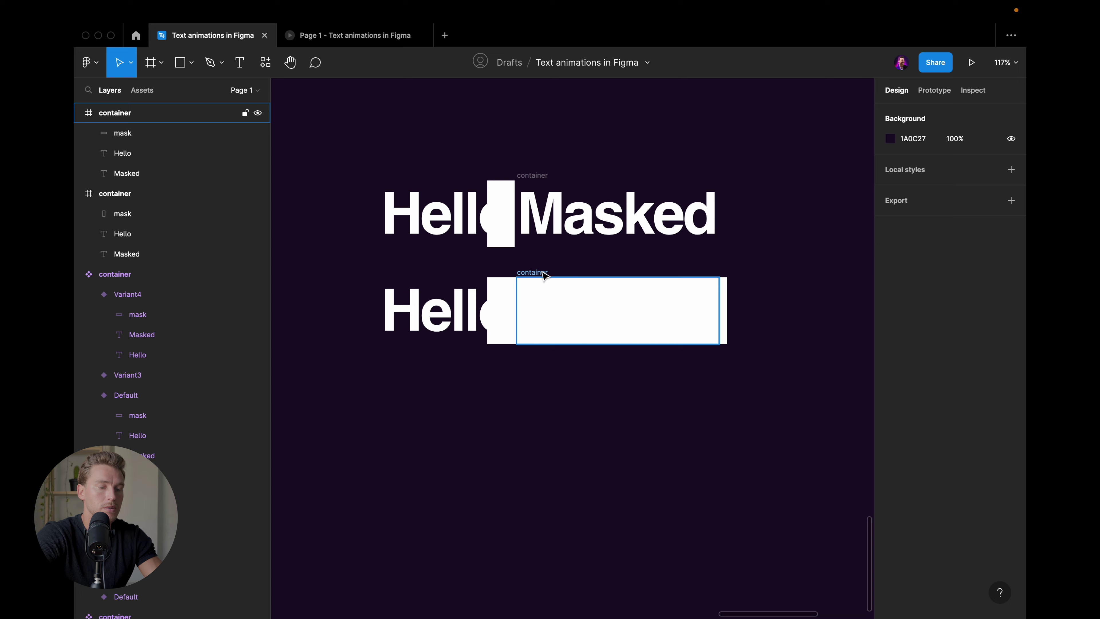
- Duplicate the container with the widened mask directly below itself as a third container
{"action": "left_click", "coordinate": [543, 273]}
{"action": "scroll", "coordinate": [529, 224], "scroll_direction": "up", "scroll_amount": 8}
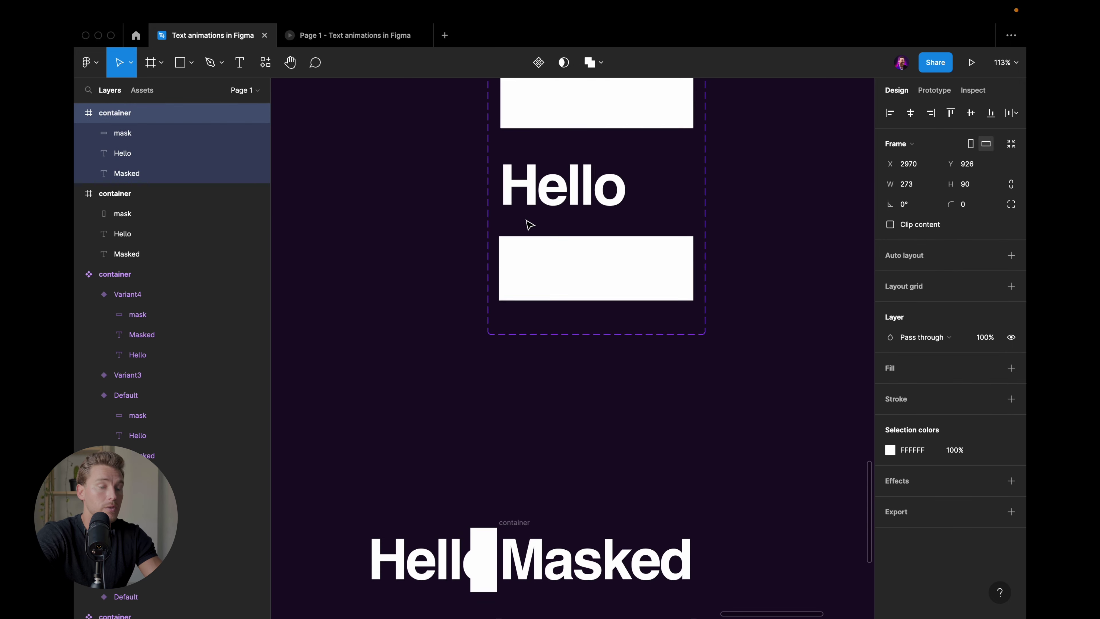
{"action": "scroll", "coordinate": [529, 225], "scroll_direction": "down", "scroll_amount": 5}
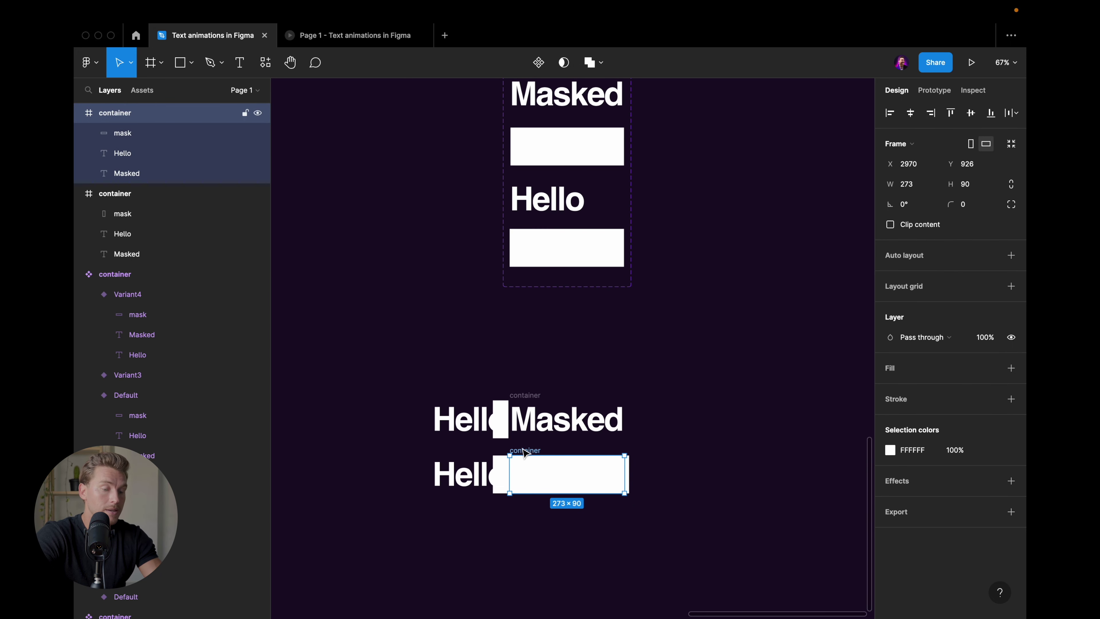
{"action": "left_click_drag", "start_coordinate": [521, 452], "coordinate": [526, 506], "text": "alt"}
{"action": "key", "text": "Escape"}
- Move the Masked text in the third container left to X -304, clear of the mask
{"action": "left_click", "coordinate": [483, 535]}
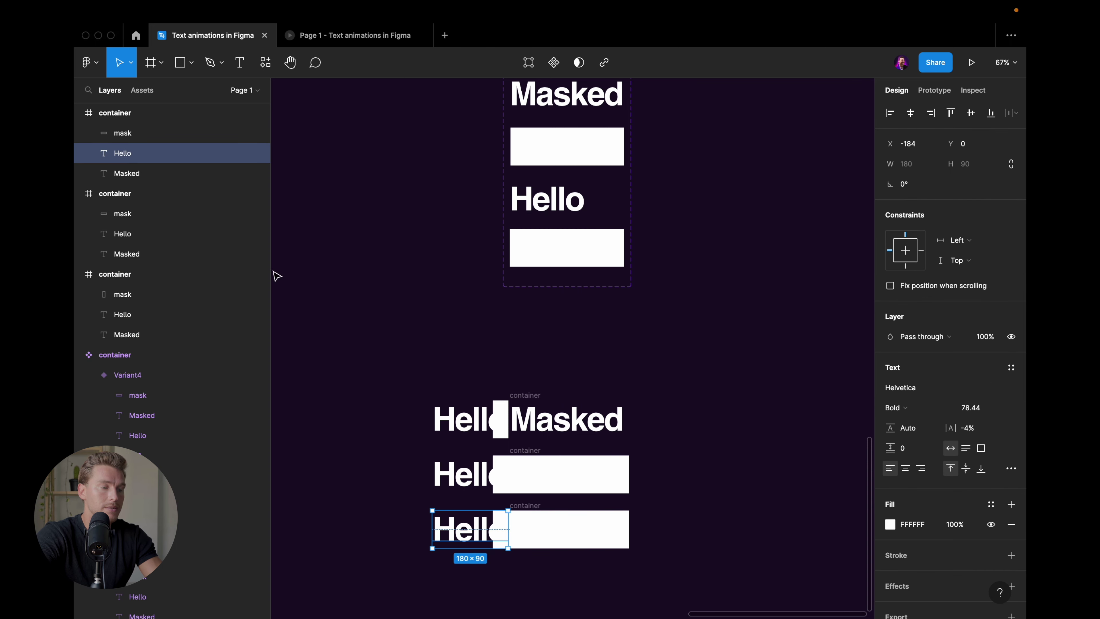
{"action": "left_click", "coordinate": [149, 174]}
{"action": "key", "text": "Left"}
{"action": "key", "text": "Left"}
{"action": "key", "text": "Left"}
{"action": "key", "text": "Left"}
{"action": "key", "text": "Left"}
{"action": "key", "text": "Left"}
{"action": "key", "text": "Left"}
{"action": "key", "text": "Left"}
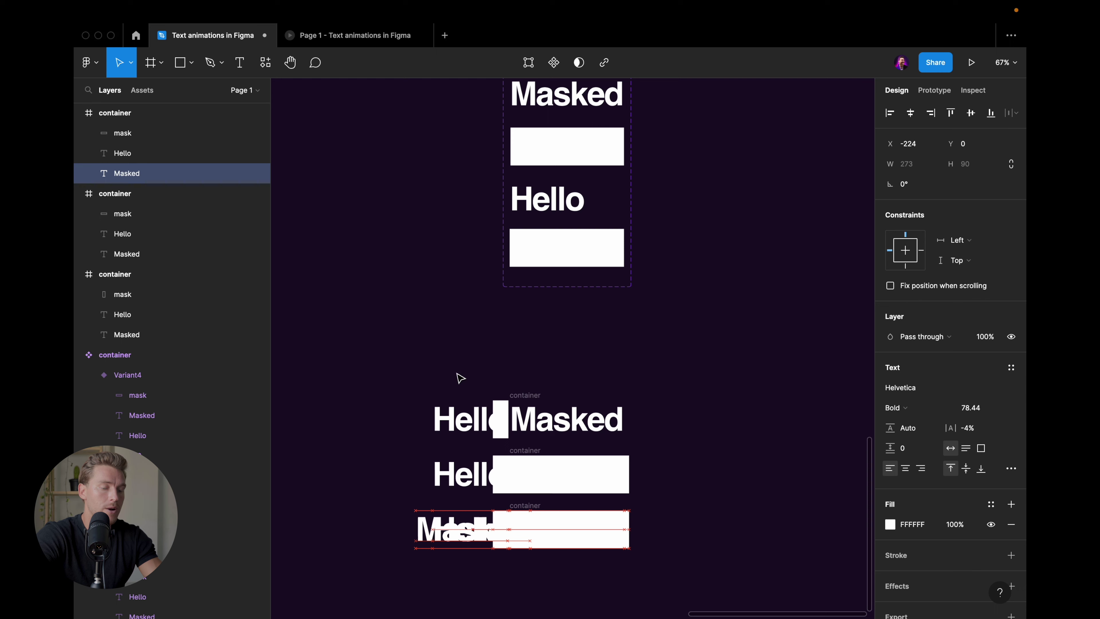
{"action": "key", "text": "shift+Left"}
{"action": "key", "text": "shift+Left"}
{"action": "key", "text": "shift+Left"}
{"action": "key", "text": "shift+Left"}
{"action": "key", "text": "shift+Left"}
{"action": "key", "text": "shift+Left"}
{"action": "key", "text": "shift+Left"}
{"action": "key", "text": "shift+Left"}
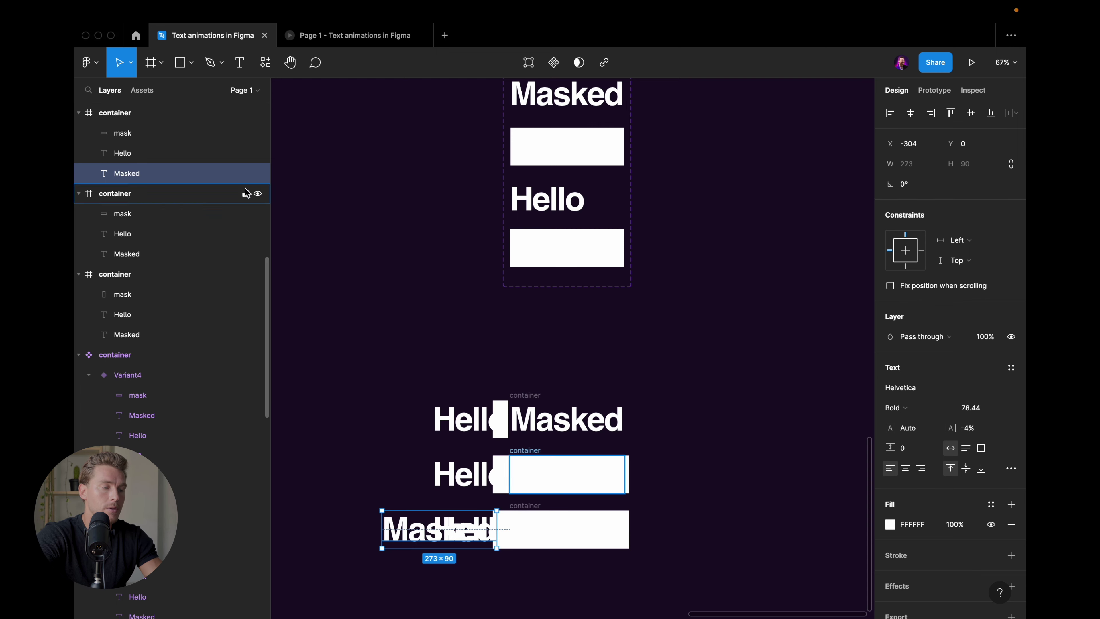
- Align the third container's Hello text to the container's left edge, underneath the mask
{"action": "left_click", "coordinate": [236, 157]}
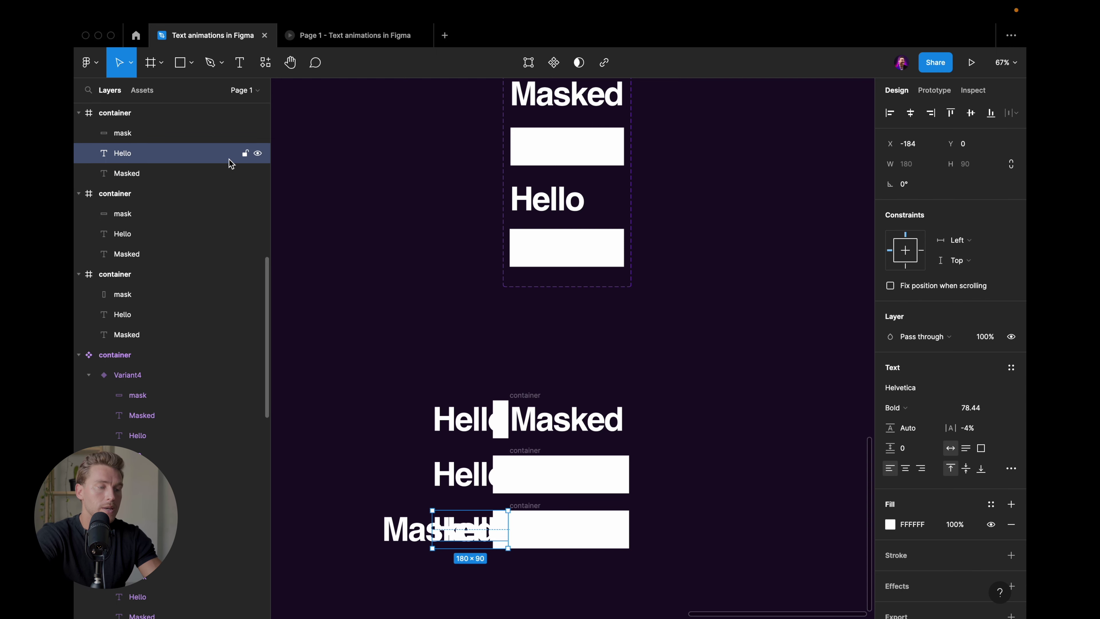
{"action": "left_click", "coordinate": [889, 113]}
{"action": "key", "text": "Escape"}
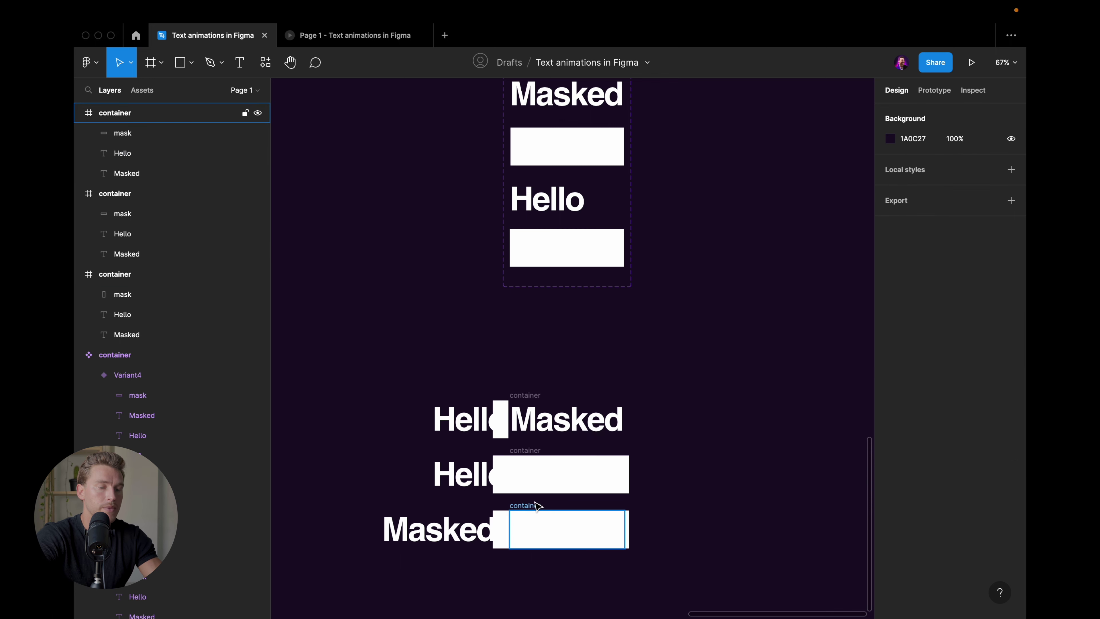
- Duplicate the third container directly below itself to make the fourth state
{"action": "scroll", "coordinate": [535, 502], "scroll_direction": "down", "scroll_amount": 2}
{"action": "left_click_drag", "start_coordinate": [533, 501], "coordinate": [536, 556]}
{"action": "left_click", "coordinate": [630, 571]}
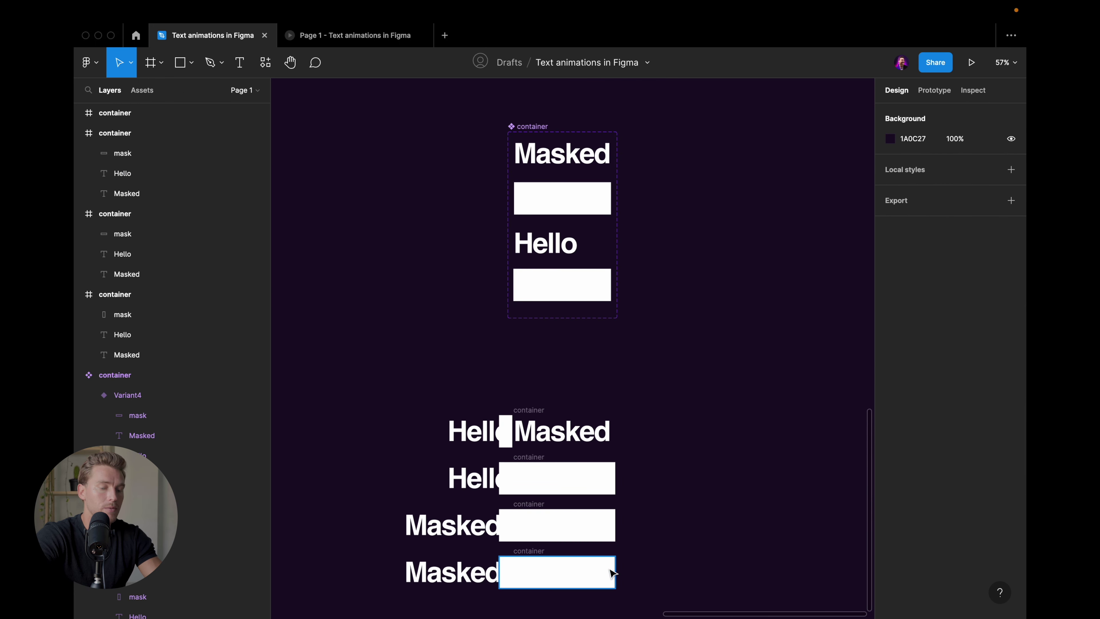
- Shrink the third container's mask to 40 px wide so that it uncovers the Hello text
{"action": "left_click", "coordinate": [582, 539]}
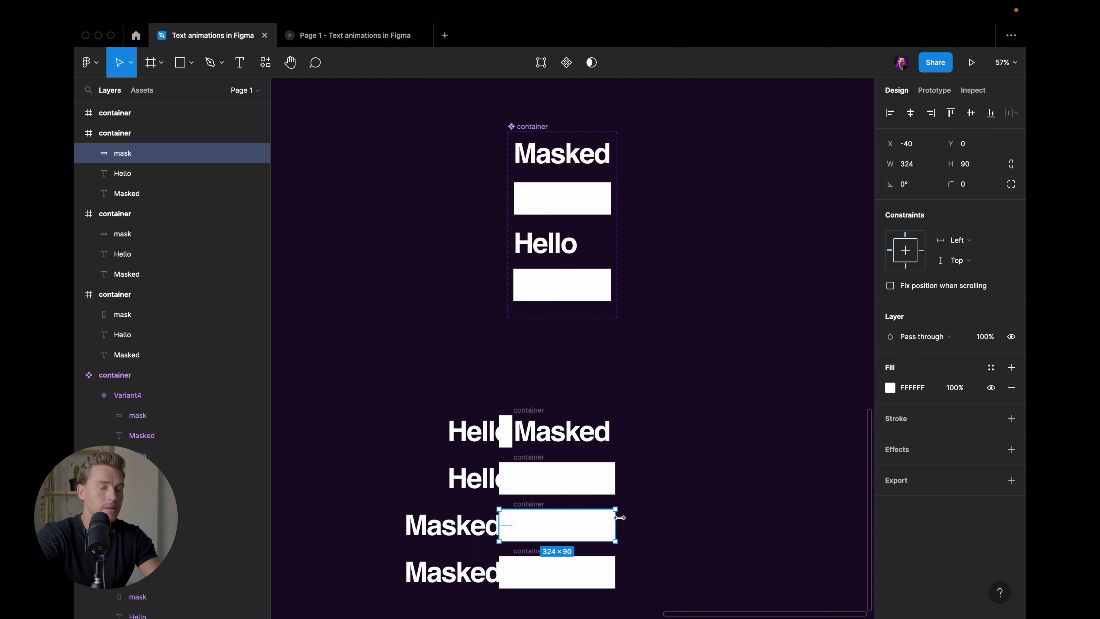
{"action": "left_click_drag", "start_coordinate": [620, 517], "coordinate": [524, 519]}
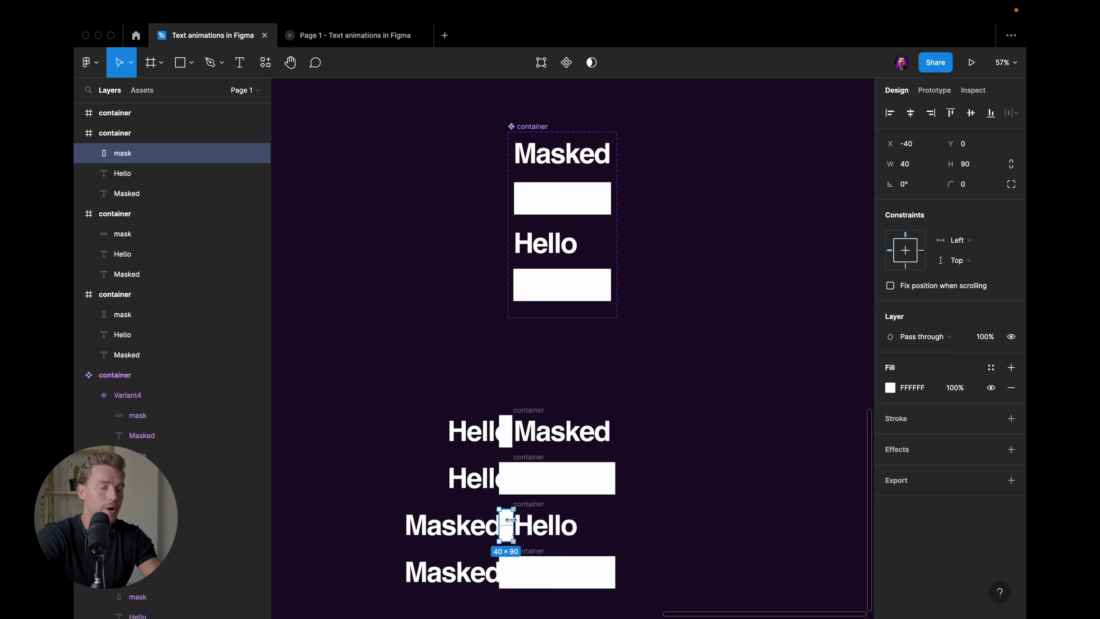
{"action": "key", "text": "Escape"}
{"action": "scroll", "coordinate": [544, 530], "scroll_direction": "up", "scroll_amount": 3}
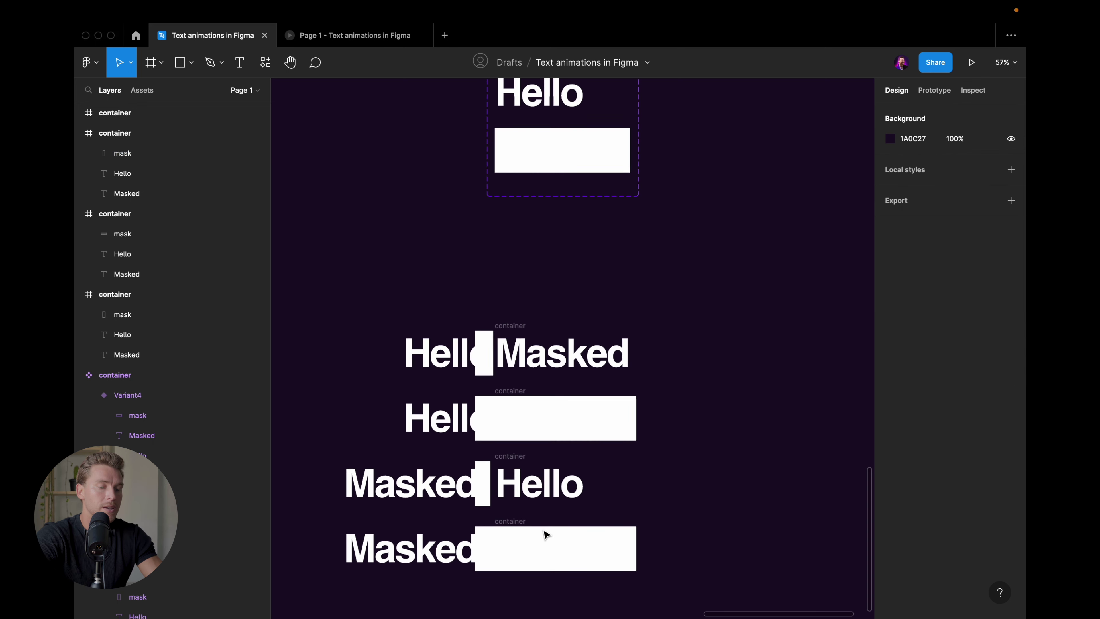
{"action": "left_click", "coordinate": [488, 544]}
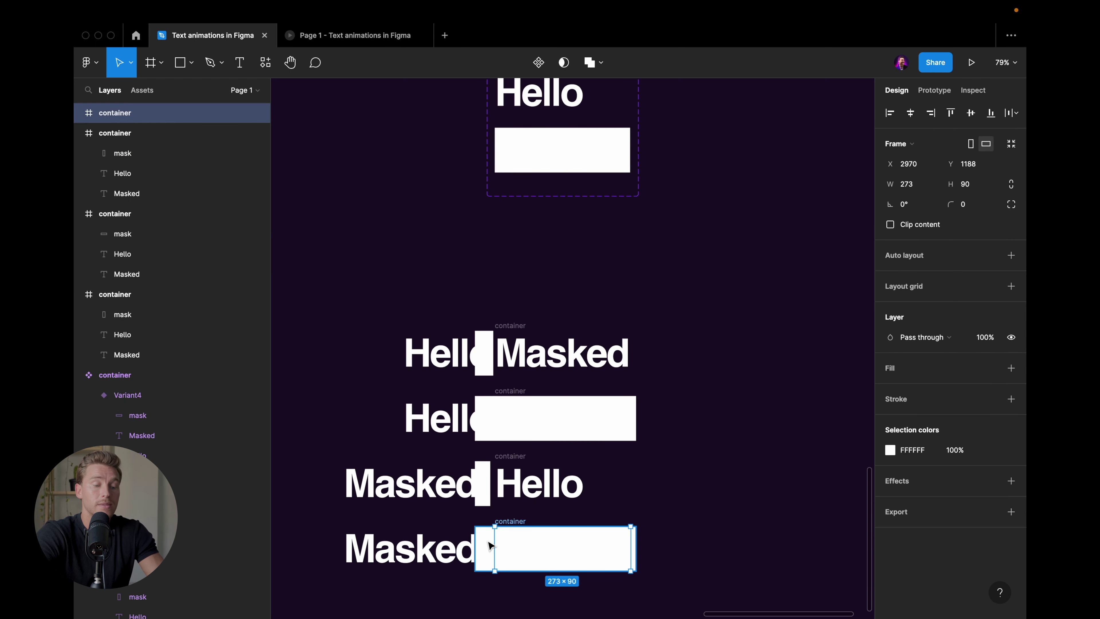
{"action": "double_click", "coordinate": [487, 544]}
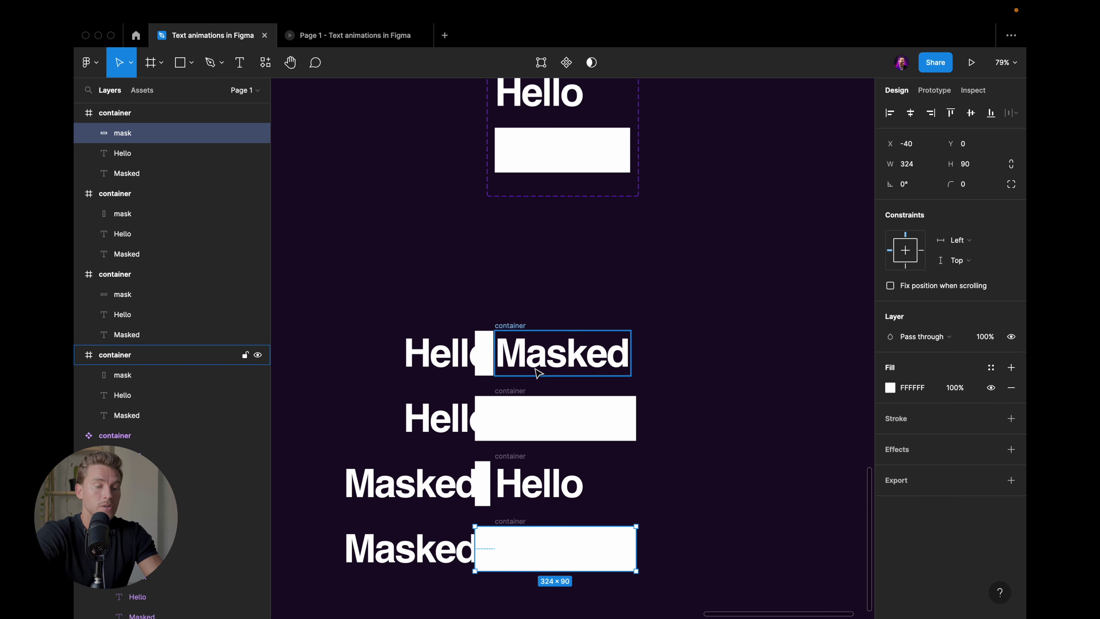
{"action": "key", "text": "Escape"}
{"action": "left_click", "coordinate": [511, 524]}
- Combine the four unclipped containers into one component set
{"action": "scroll", "coordinate": [512, 524], "scroll_direction": "down", "scroll_amount": 5}
{"action": "key", "text": "Escape"}
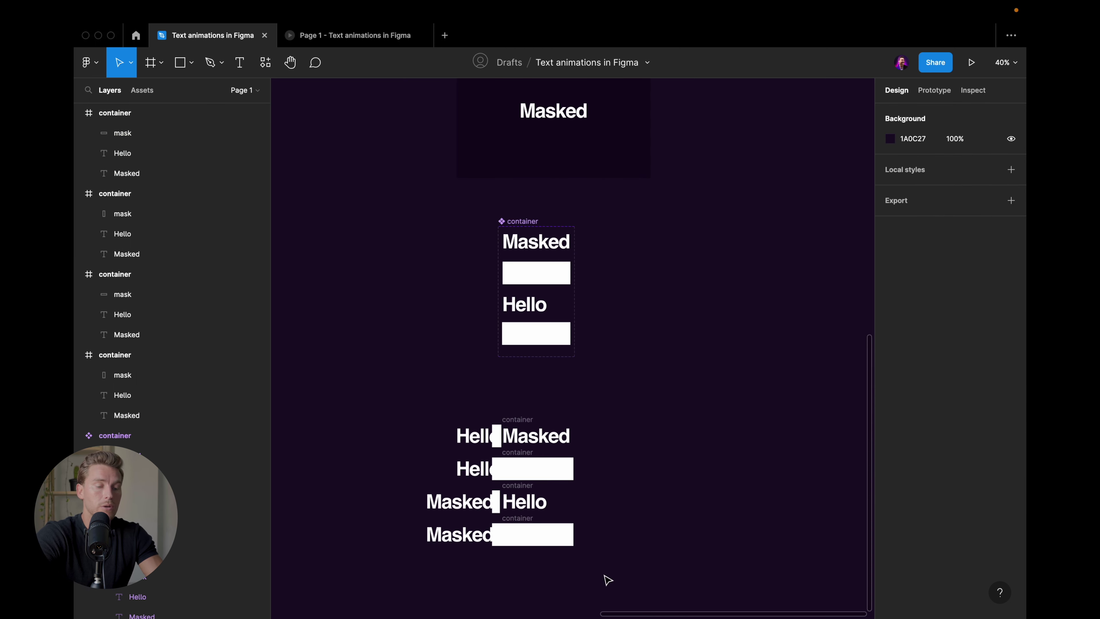
{"action": "left_click_drag", "start_coordinate": [606, 579], "coordinate": [443, 411]}
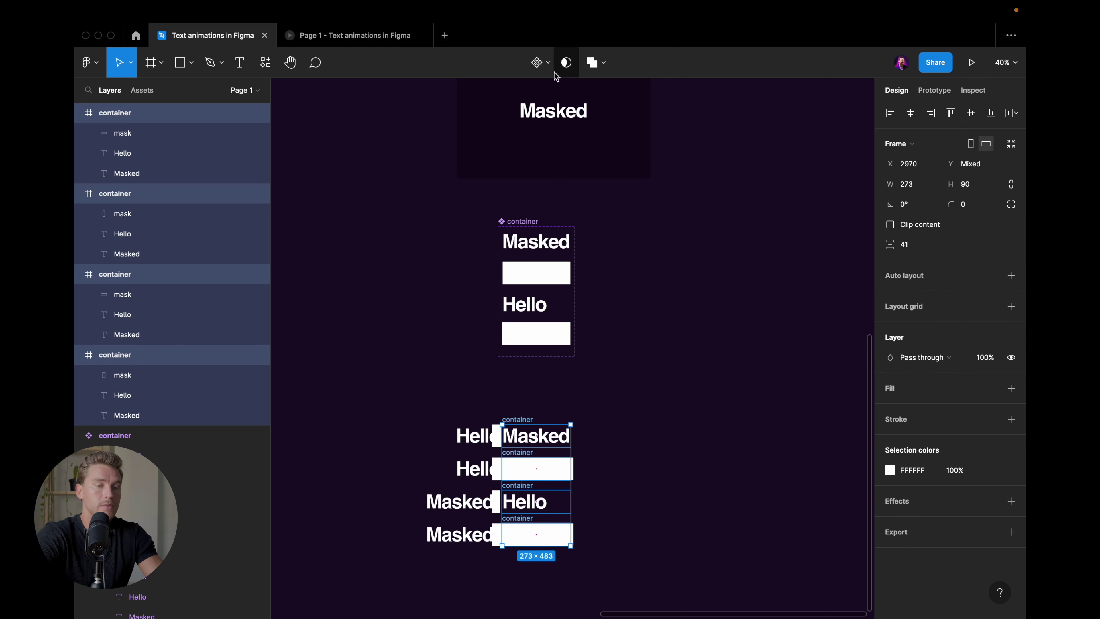
{"action": "left_click", "coordinate": [548, 64]}
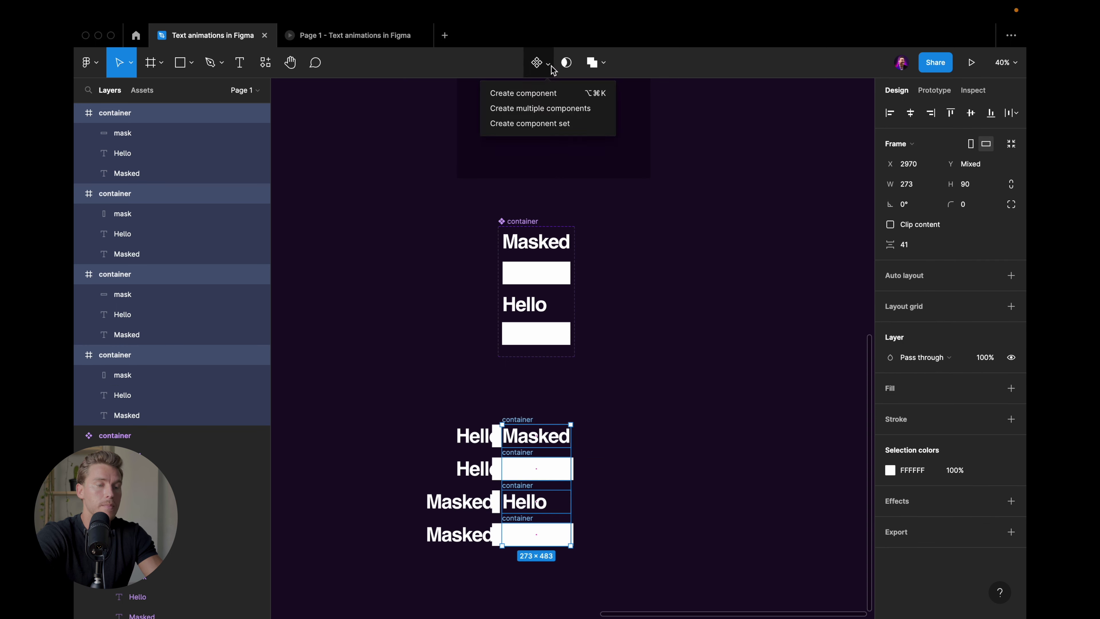
{"action": "left_click", "coordinate": [547, 125]}
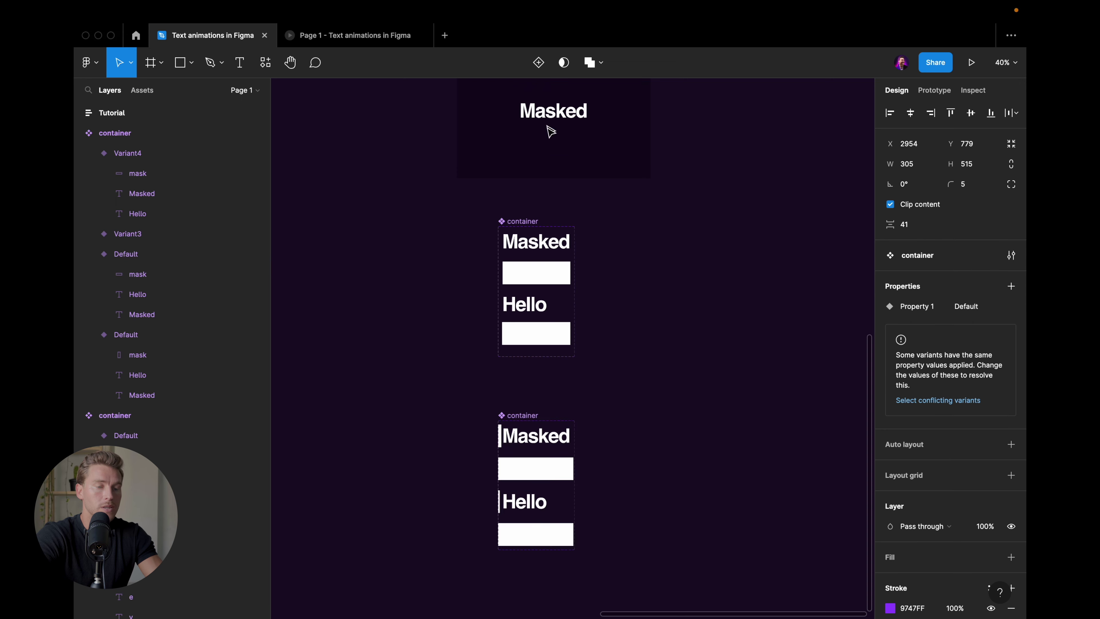
- Nudge the narrow masks of the Masked and Hello variants left, outside the new component set's edge
{"action": "scroll", "coordinate": [533, 450], "scroll_direction": "up", "scroll_amount": 5}
{"action": "scroll", "coordinate": [515, 413], "scroll_direction": "up", "scroll_amount": 1}
{"action": "key", "text": "Escape"}
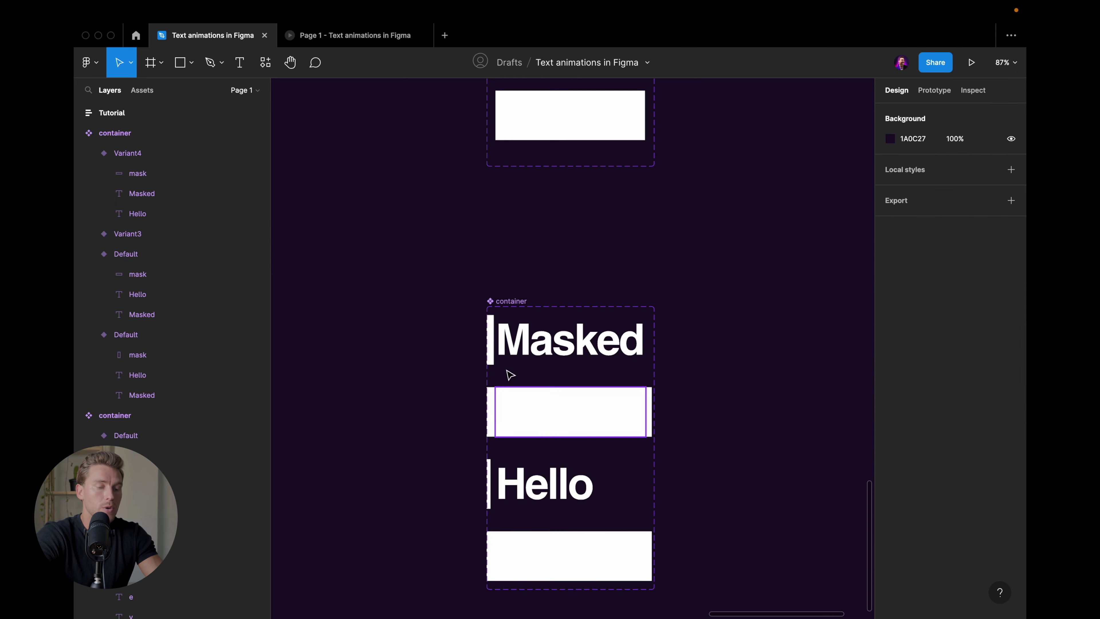
{"action": "left_click", "coordinate": [491, 345]}
{"action": "left_click", "coordinate": [490, 494], "text": "shift"}
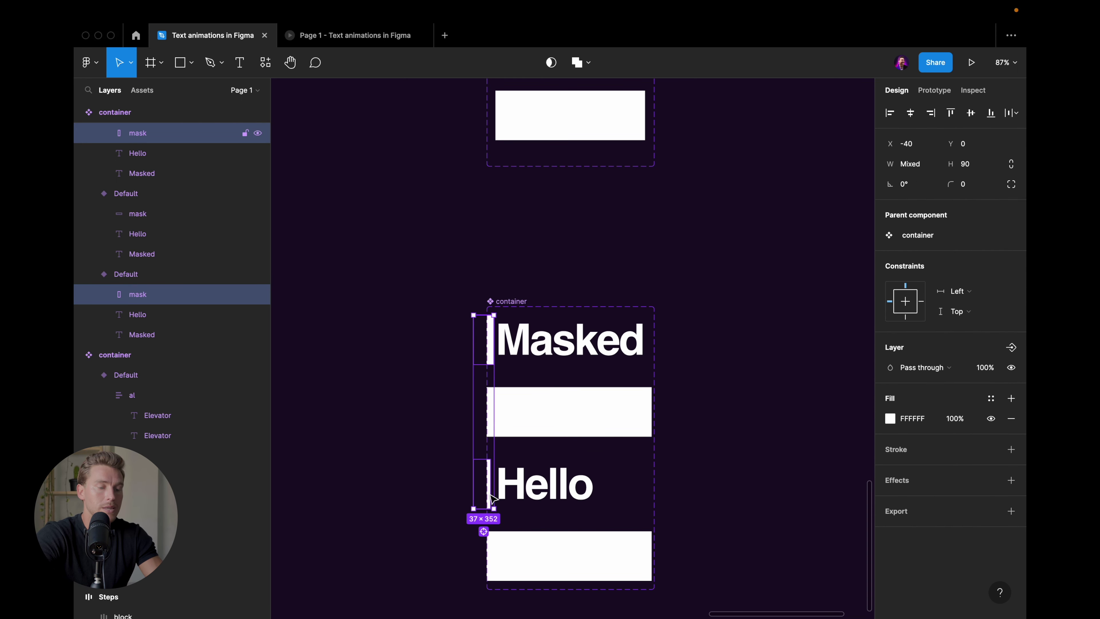
{"action": "key", "text": "shift+Left"}
{"action": "key", "text": "shift+Left"}
{"action": "key", "text": "Escape"}
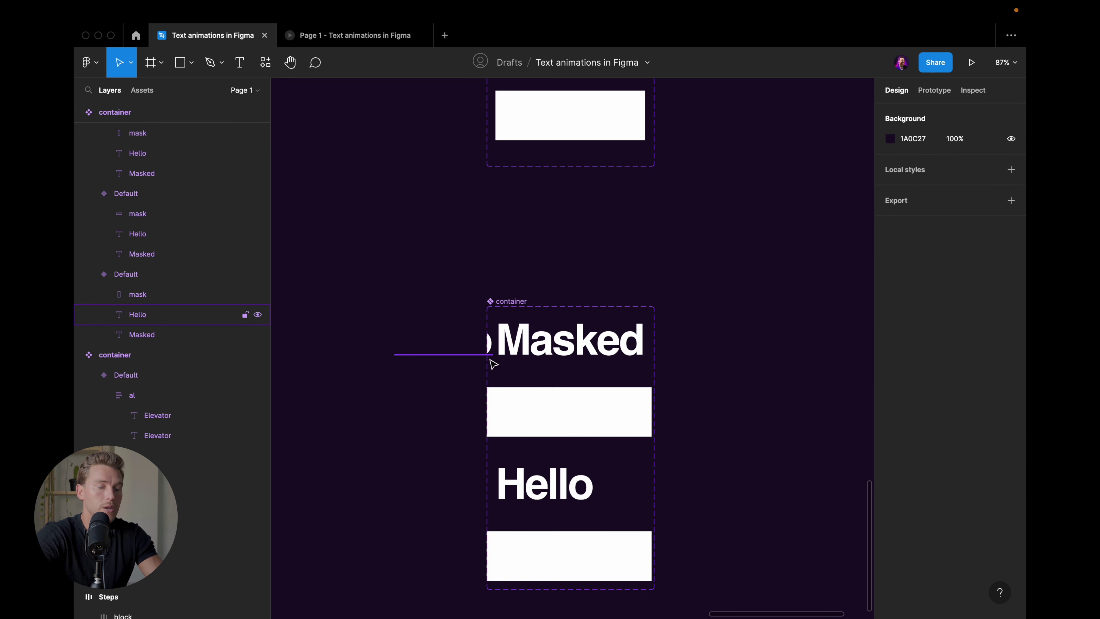
- Nudge the top variant's Hello text left, outside the component set's edge
{"action": "left_click", "coordinate": [491, 361], "text": "super"}
{"action": "key", "text": "shift+Left"}
{"action": "key", "text": "Escape"}
- Turn on Clip content for all four variants in the new component set
{"action": "left_click", "coordinate": [531, 340]}
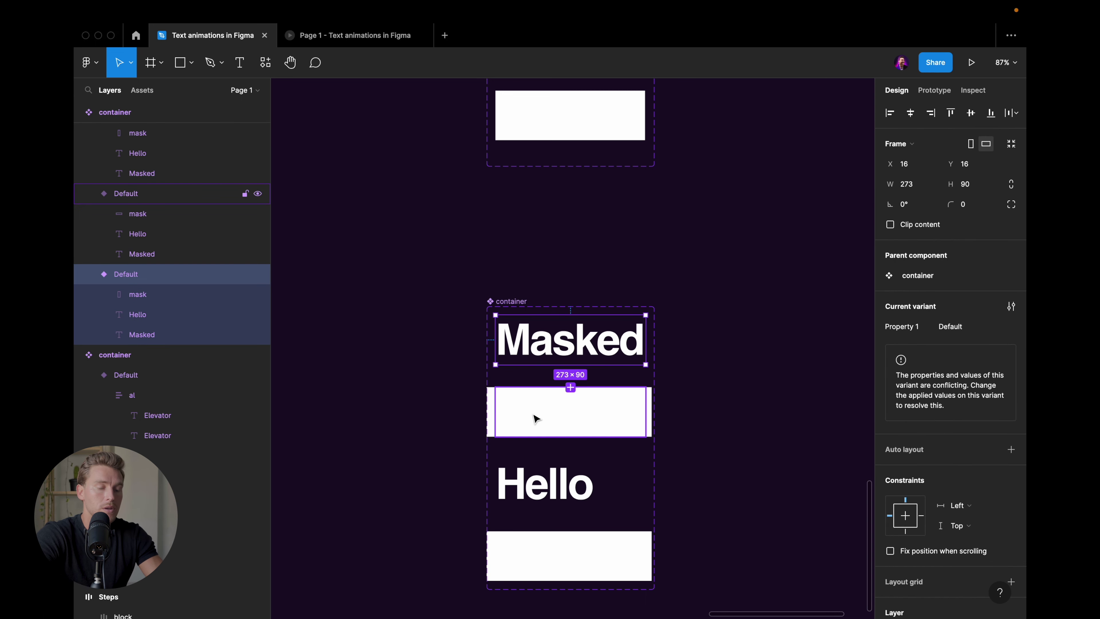
{"action": "left_click", "coordinate": [535, 416], "text": "shift"}
{"action": "left_click", "coordinate": [535, 483], "text": "shift"}
{"action": "left_click", "coordinate": [535, 548], "text": "shift"}
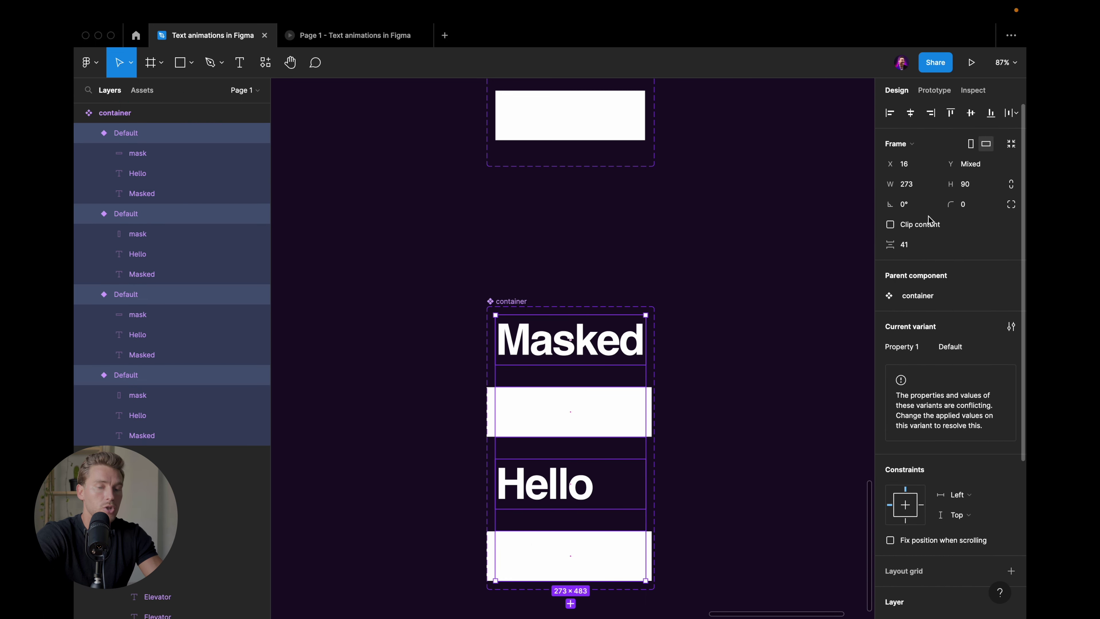
{"action": "left_click", "coordinate": [890, 225]}
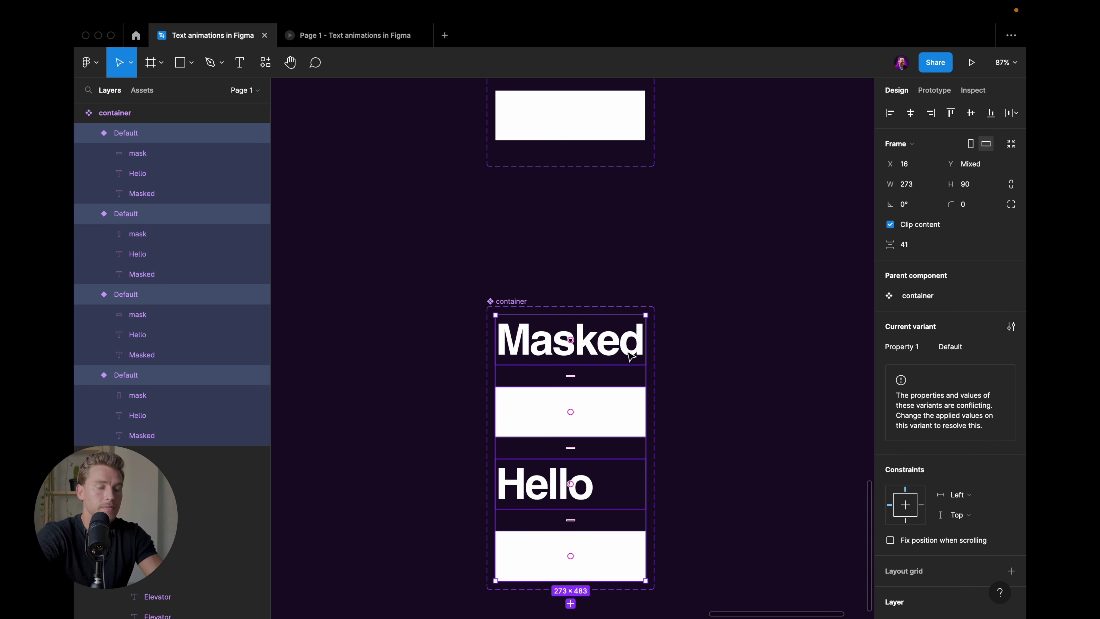
{"action": "left_click", "coordinate": [645, 340]}
- Connect the top Masked variant to the white variant below it with an After delay trigger of 1 ms
{"action": "scroll", "coordinate": [646, 338], "scroll_direction": "down", "scroll_amount": 2}
{"action": "left_click", "coordinate": [532, 294]}
{"action": "scroll", "coordinate": [534, 291], "scroll_direction": "up", "scroll_amount": 2}
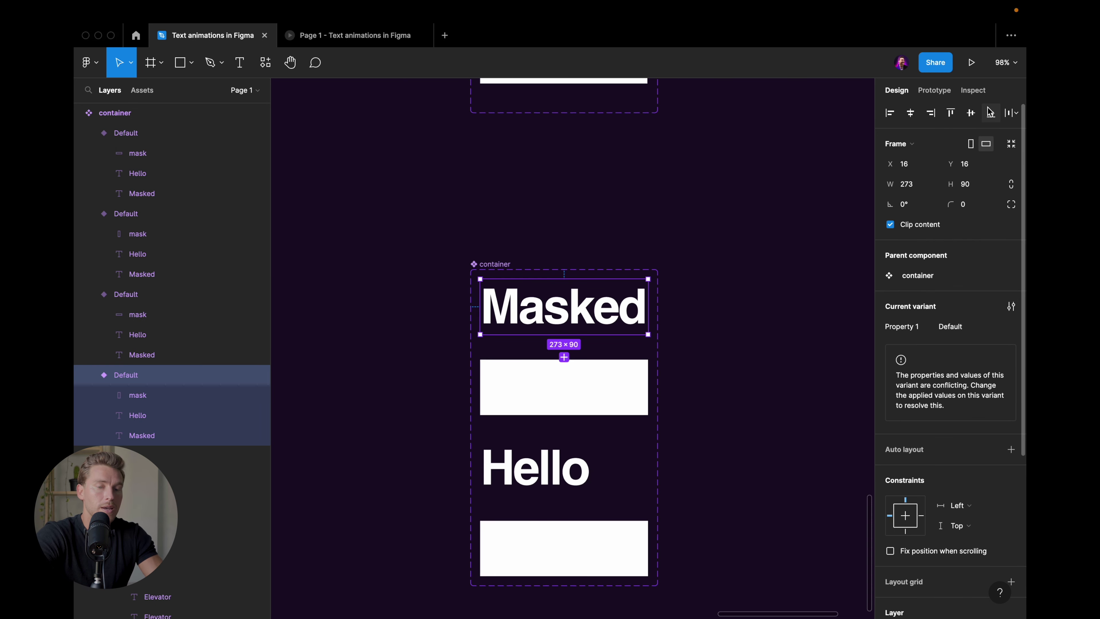
{"action": "left_click", "coordinate": [933, 90]}
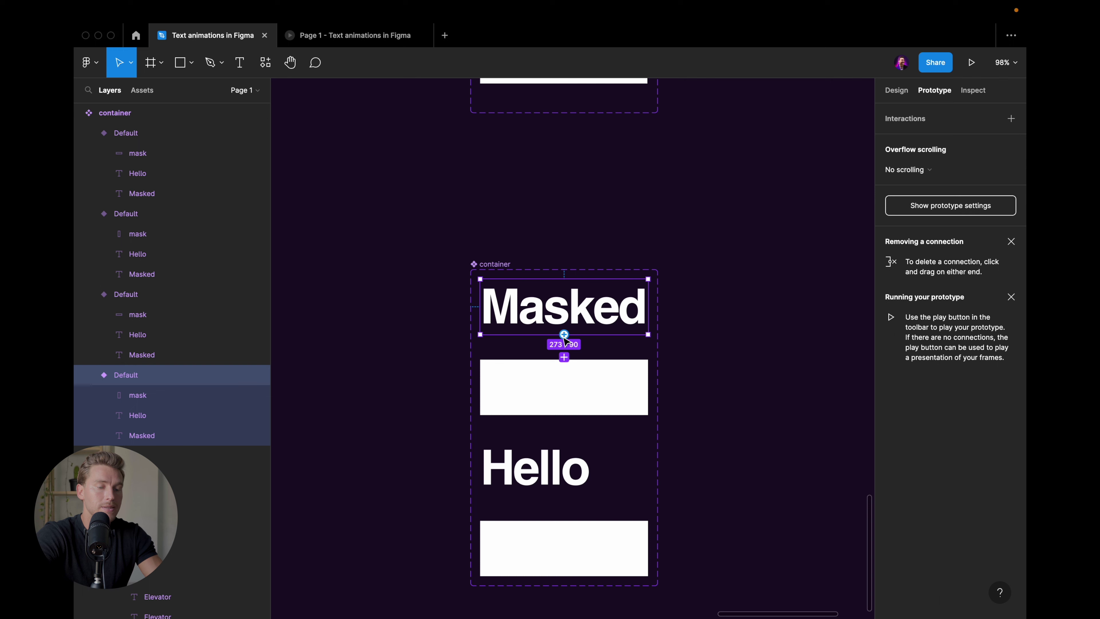
{"action": "left_click_drag", "start_coordinate": [563, 337], "coordinate": [592, 373]}
{"action": "scroll", "coordinate": [667, 273], "scroll_direction": "up", "scroll_amount": 3}
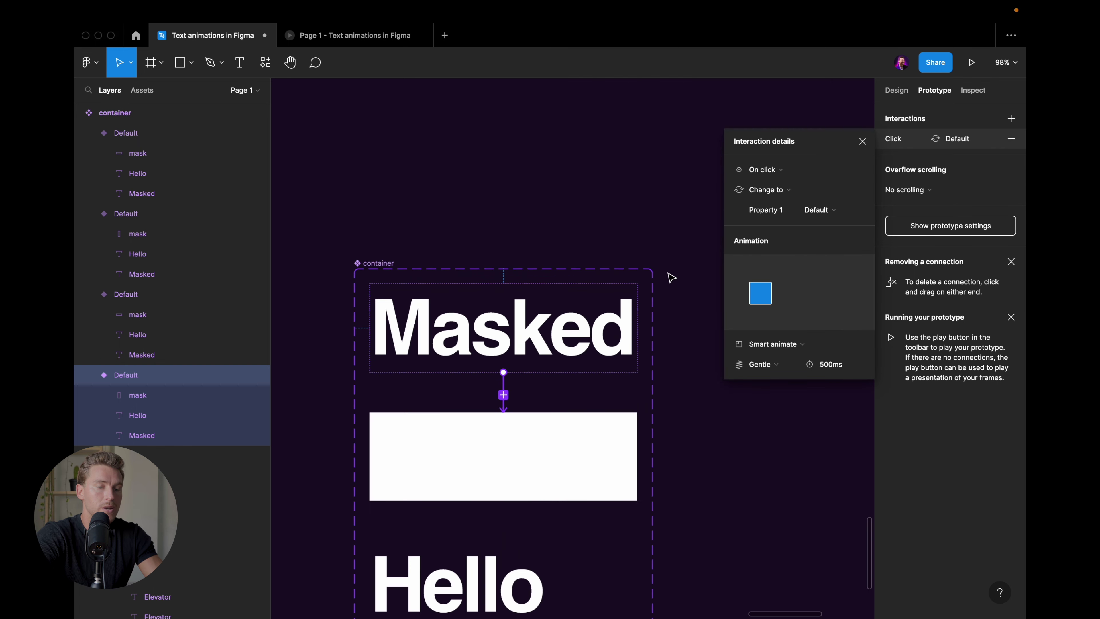
{"action": "left_click", "coordinate": [787, 169]}
{"action": "left_click", "coordinate": [782, 329]}
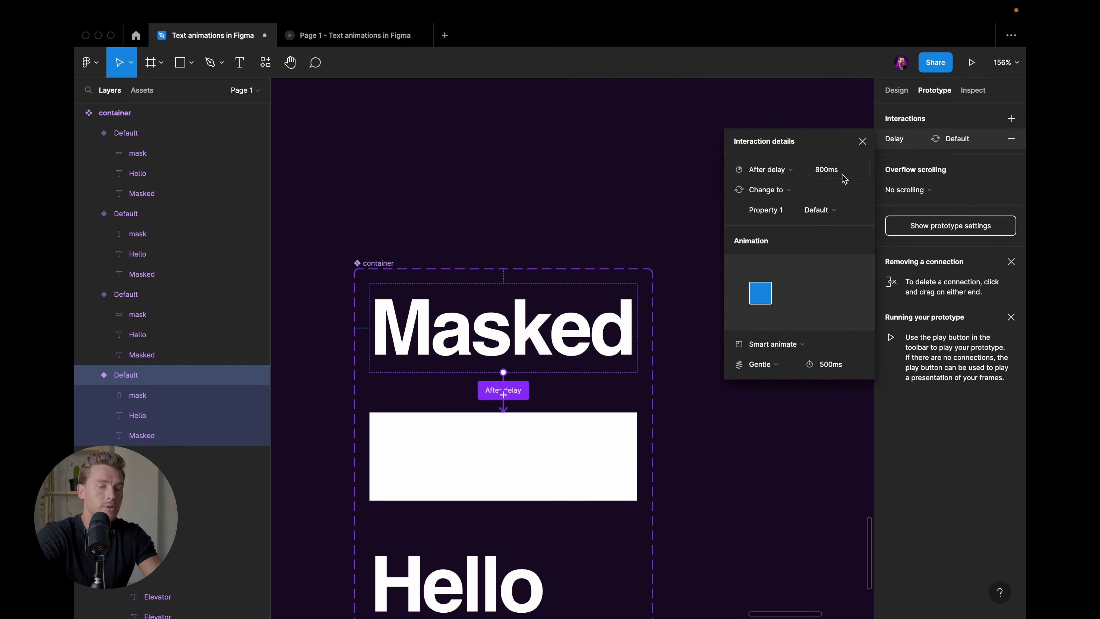
{"action": "scroll", "coordinate": [623, 312], "scroll_direction": "down", "scroll_amount": 3}
{"action": "scroll", "coordinate": [576, 334], "scroll_direction": "down", "scroll_amount": 3}
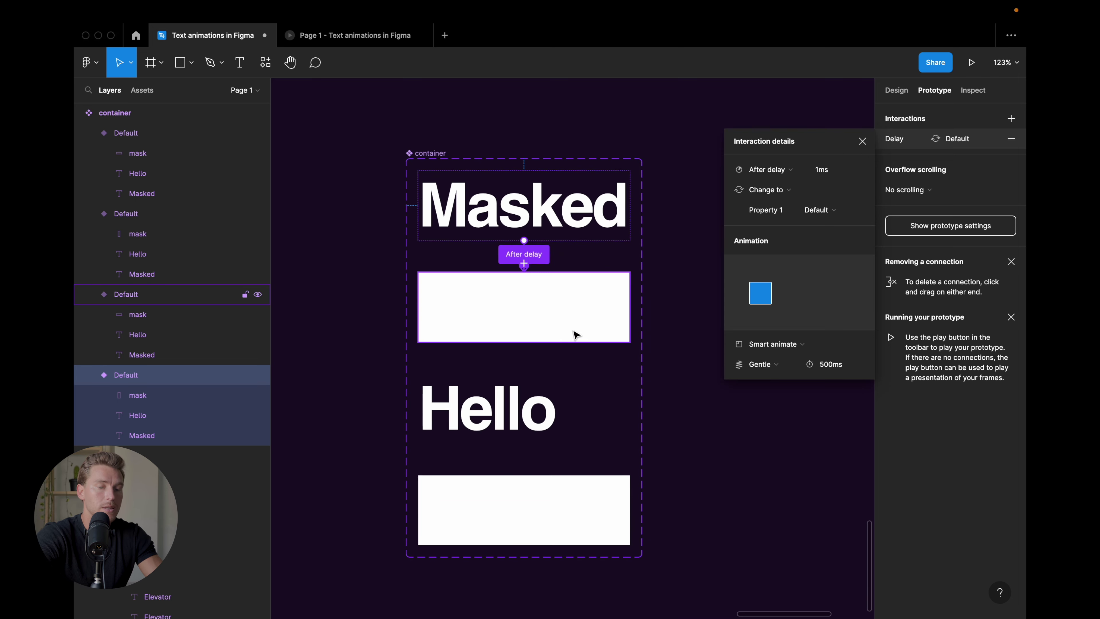
- Connect the upper white variant to the Hello variant with an After delay trigger of 1 ms
{"action": "left_click", "coordinate": [537, 325]}
{"action": "left_click_drag", "start_coordinate": [523, 343], "coordinate": [551, 412]}
{"action": "left_click", "coordinate": [779, 170]}
{"action": "left_click", "coordinate": [778, 330]}
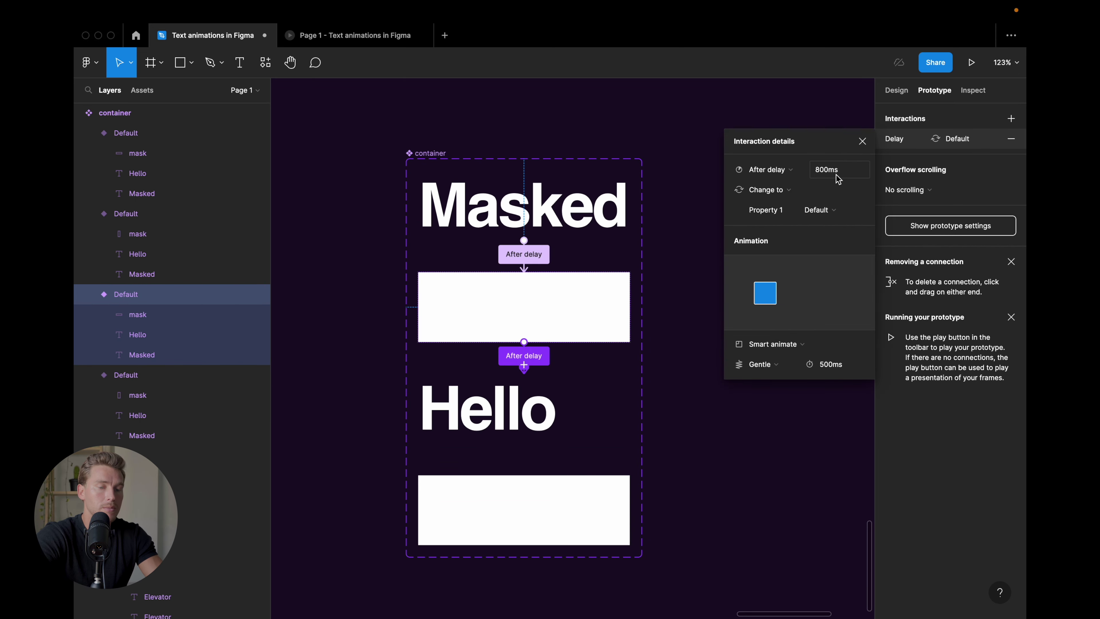
{"action": "type", "text": "1ms"}
{"action": "key", "text": "Return"}
- Connect the Hello variant to the bottom white variant with an After delay trigger
{"action": "left_click", "coordinate": [514, 394]}
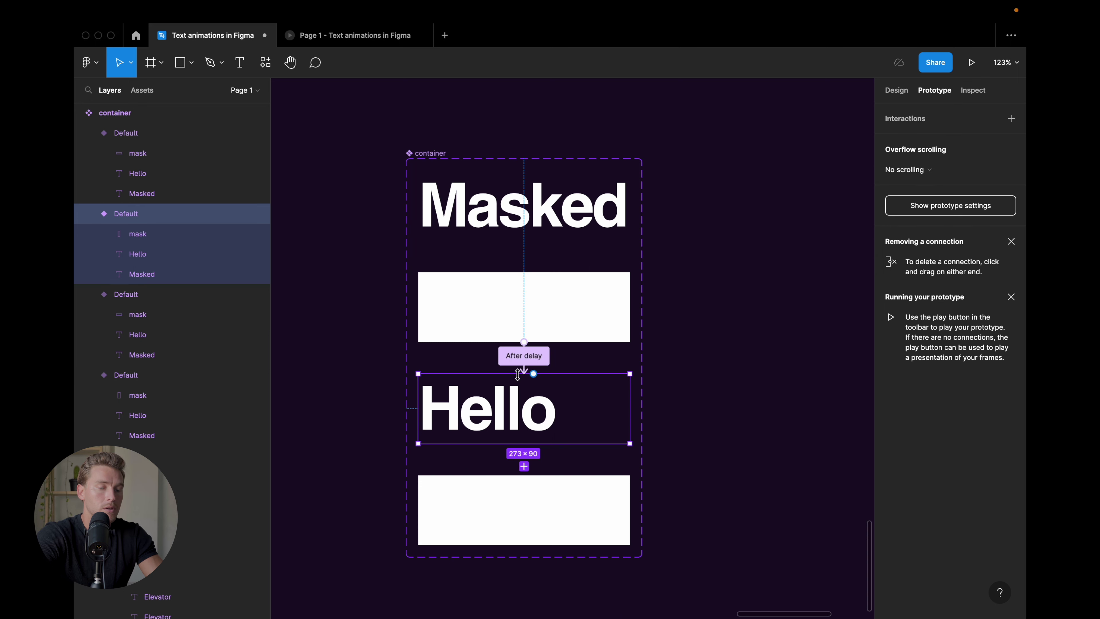
{"action": "left_click_drag", "start_coordinate": [537, 375], "coordinate": [538, 516]}
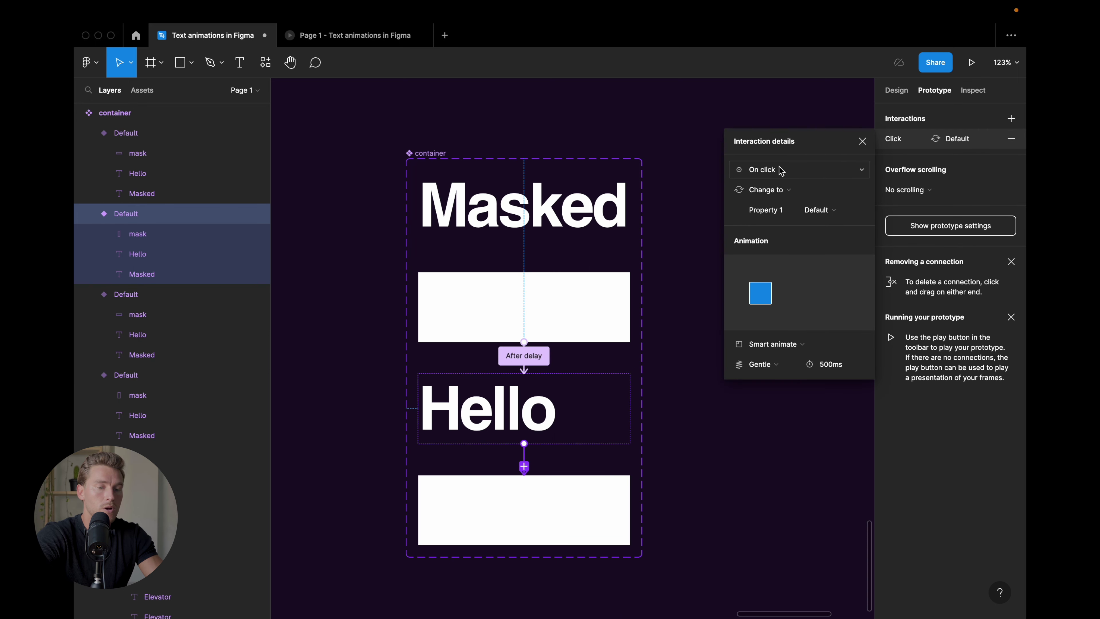
{"action": "left_click", "coordinate": [780, 170]}
{"action": "left_click", "coordinate": [801, 323]}
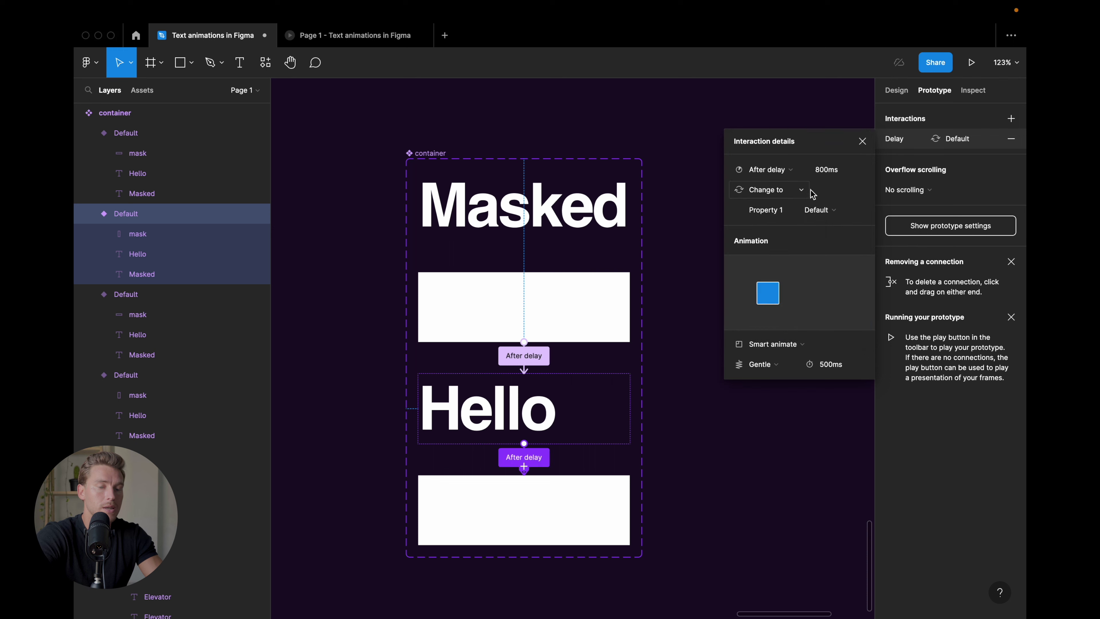
- Connect the bottom white variant back to the top Masked variant with an After delay trigger of 1 ms
{"action": "left_click", "coordinate": [572, 509]}
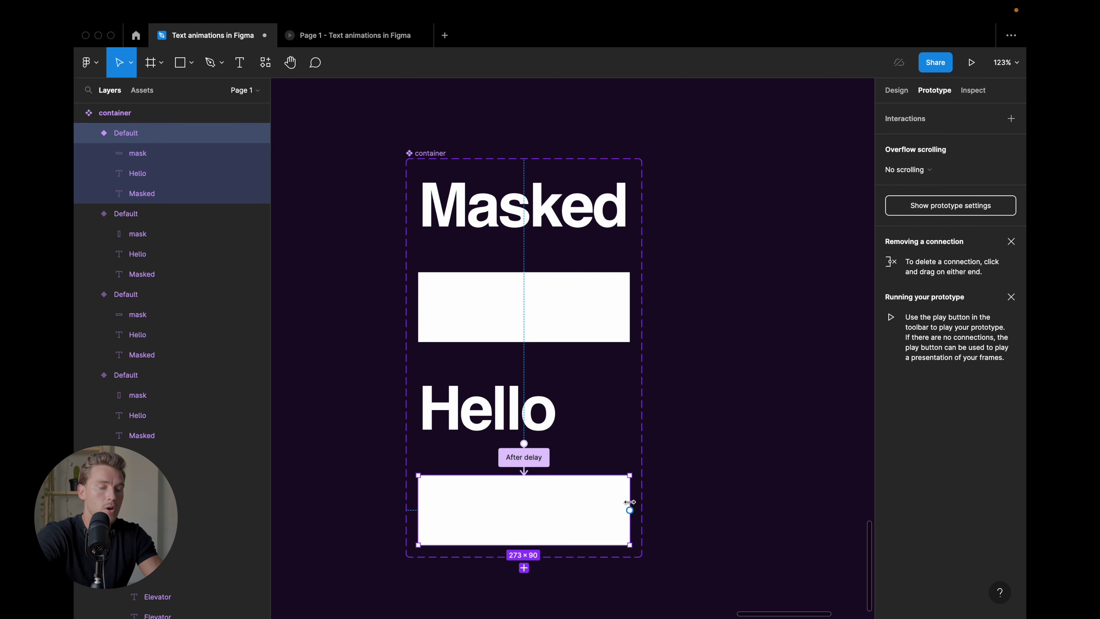
{"action": "left_click_drag", "start_coordinate": [629, 511], "coordinate": [655, 182]}
{"action": "left_click", "coordinate": [801, 173]}
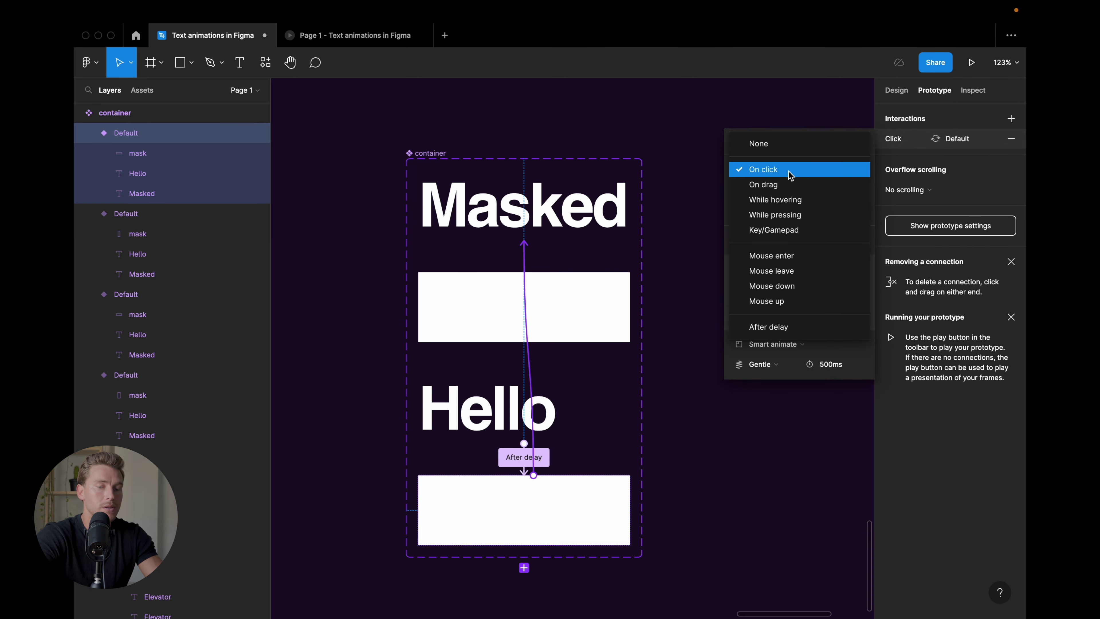
{"action": "left_click", "coordinate": [788, 332]}
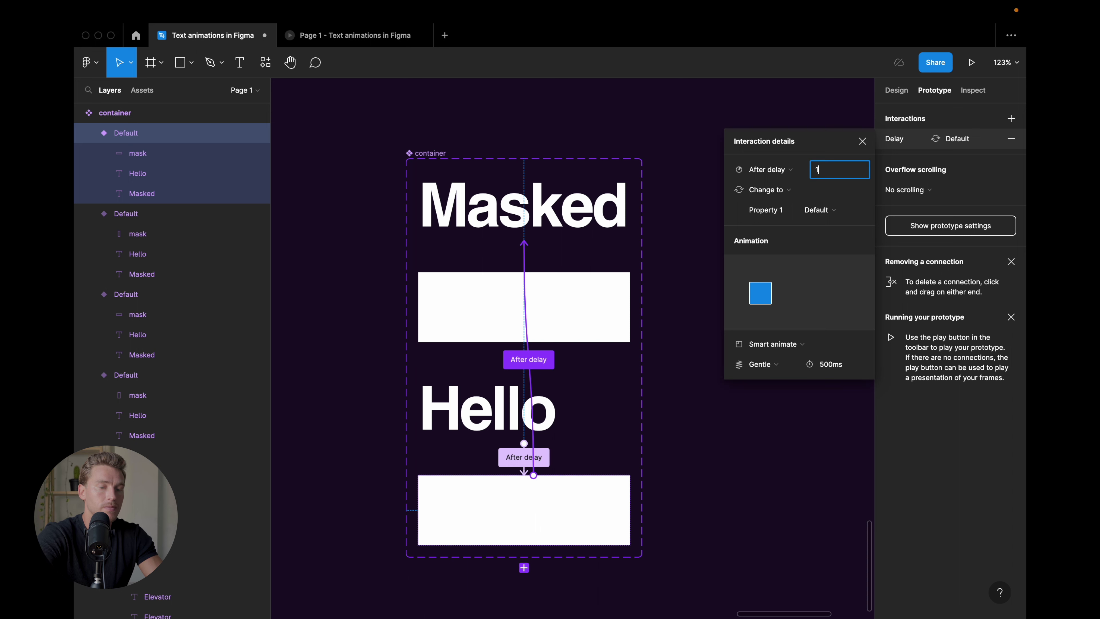
{"action": "key", "text": "Escape"}
{"action": "scroll", "coordinate": [472, 335], "scroll_direction": "down", "scroll_amount": 3}
{"action": "key", "text": "Escape"}
- Copy the top Masked variant into the Masked flow's frame as an instance and place it below the existing Masked text
{"action": "left_click", "coordinate": [540, 254]}
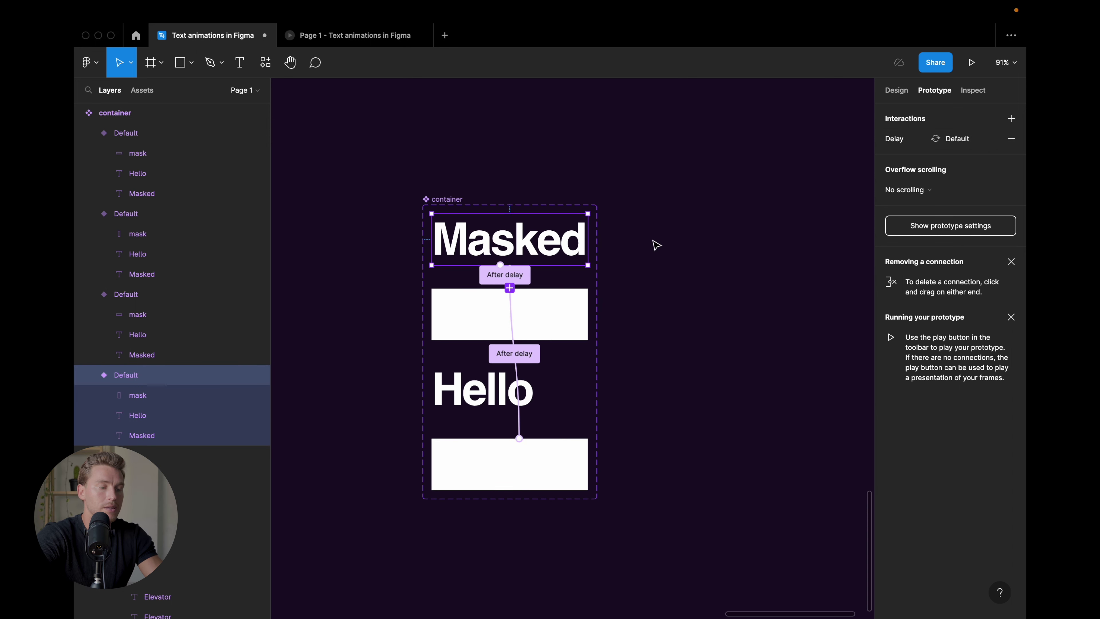
{"action": "scroll", "coordinate": [532, 201], "scroll_direction": "down", "scroll_amount": 4}
{"action": "scroll", "coordinate": [541, 225], "scroll_direction": "up", "scroll_amount": 6}
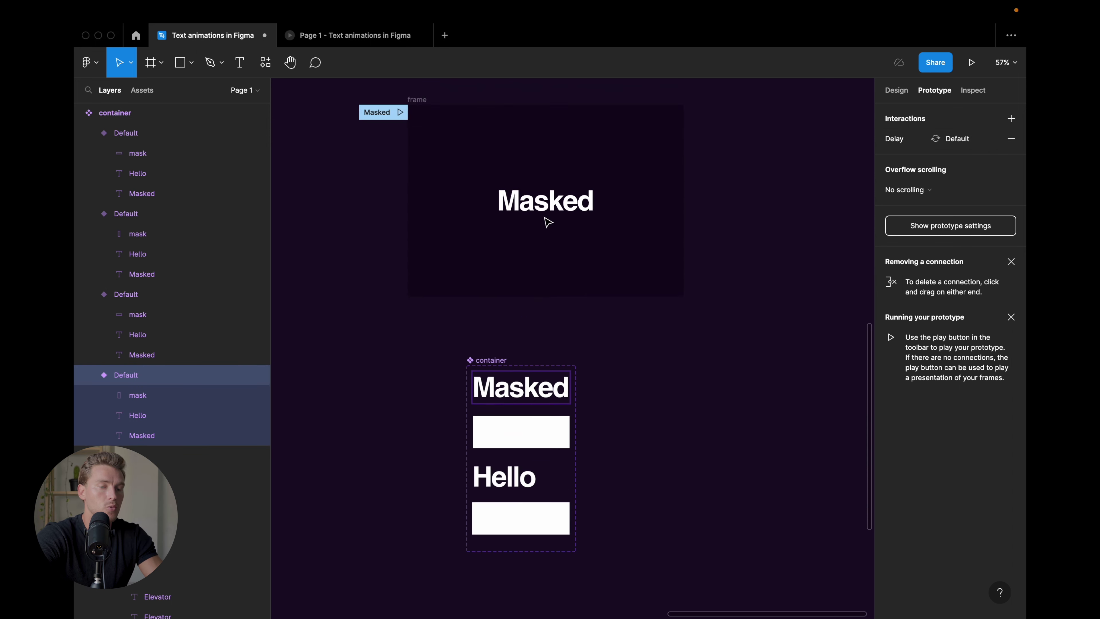
{"action": "scroll", "coordinate": [560, 328], "scroll_direction": "up", "scroll_amount": 5}
{"action": "key", "text": "super+v"}
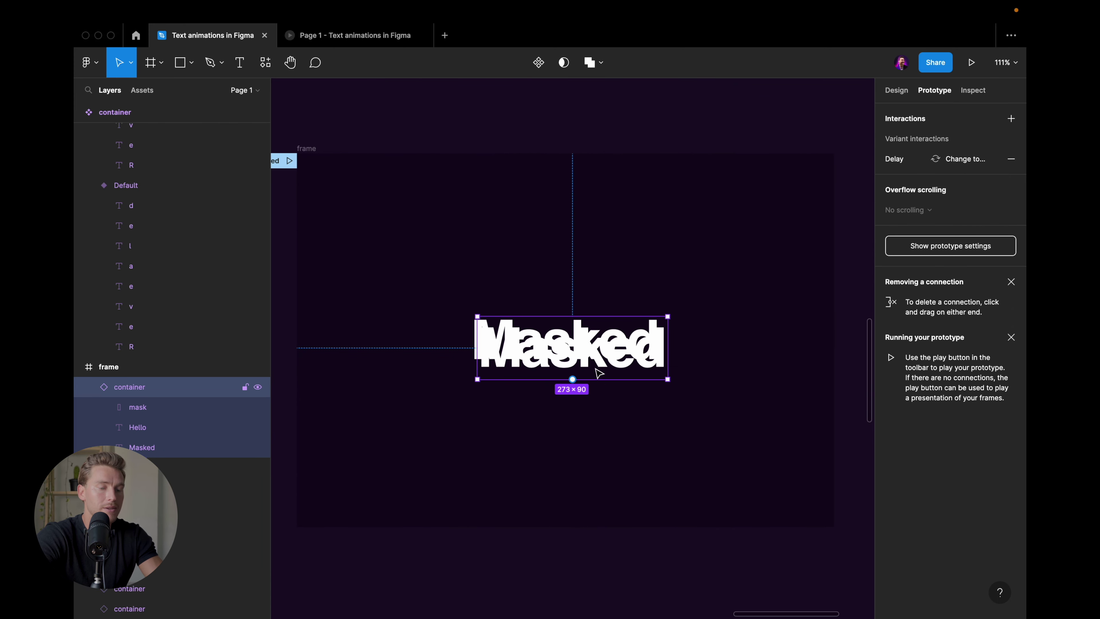
{"action": "left_click_drag", "start_coordinate": [596, 368], "coordinate": [593, 469]}
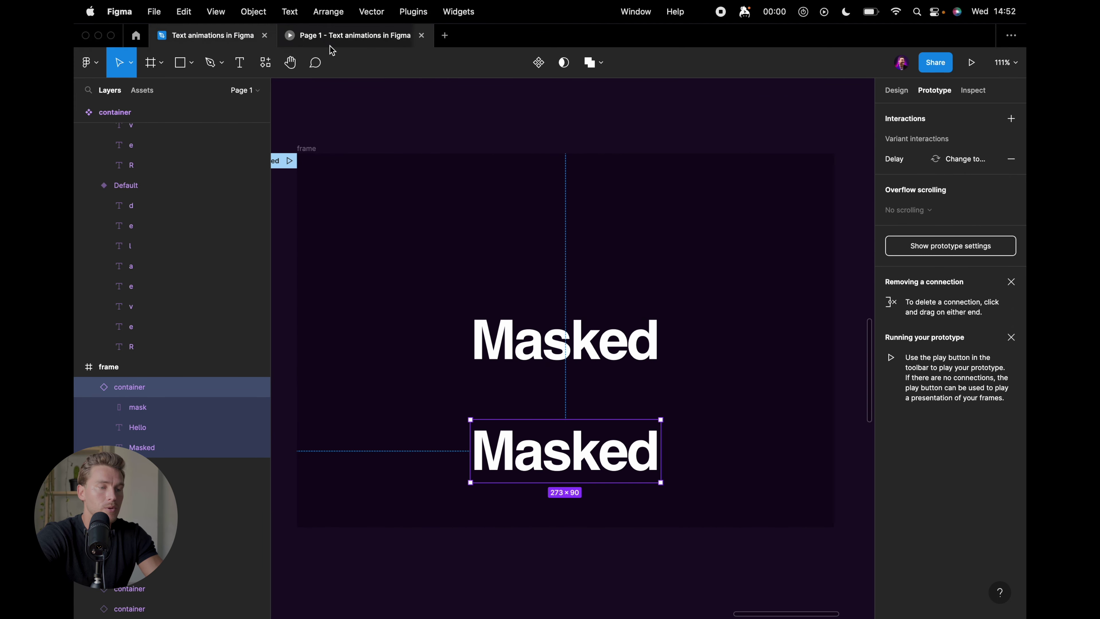
- Switch to the prototype preview and play the Masked flow
{"action": "left_click", "coordinate": [332, 36]}
{"action": "left_click", "coordinate": [159, 160]}
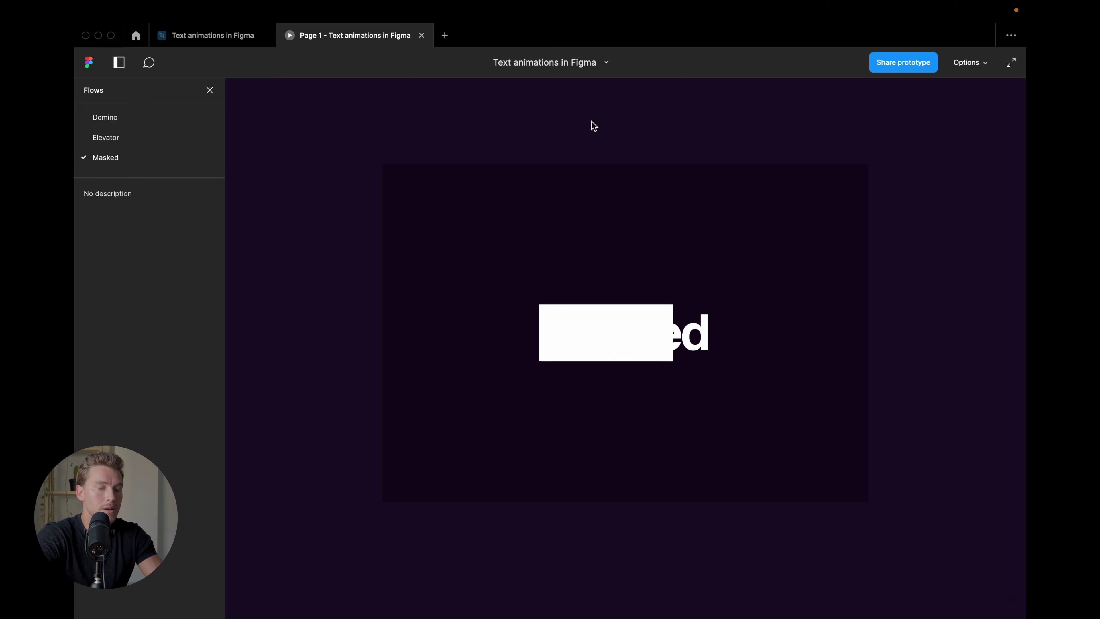